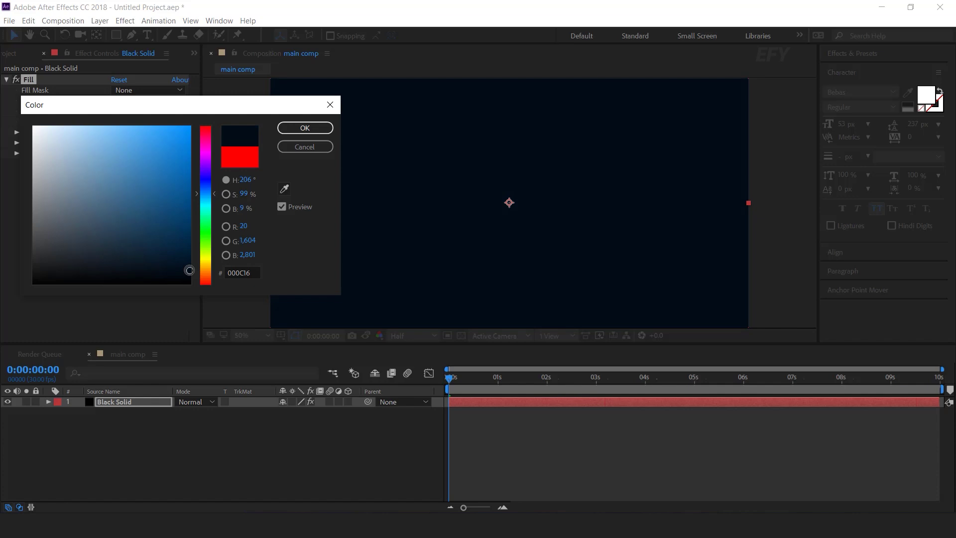
Step: Apply the color 000C16 to the Fill effect on the background Black Solid
left_click(312, 128)
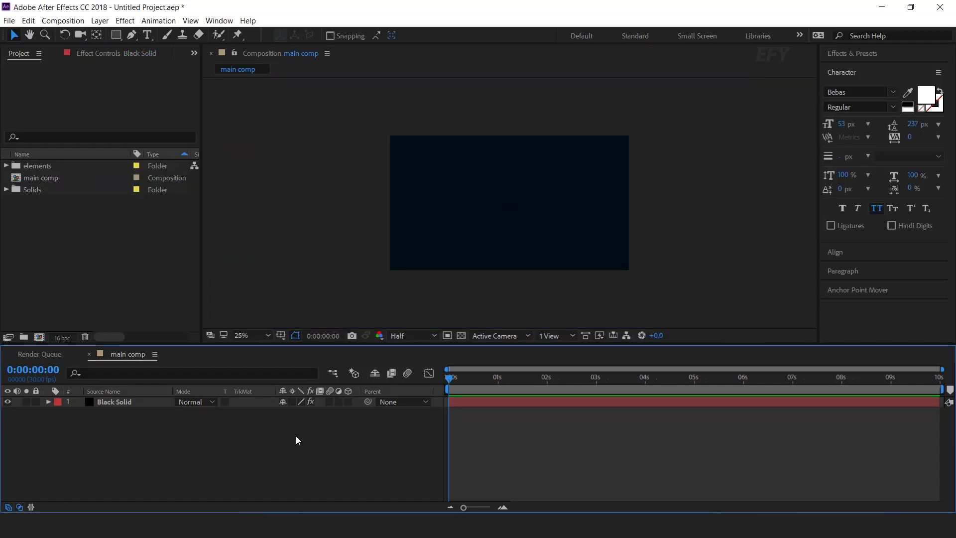
Step: Create a second black solid, 2000 px wide and 2000 px high
key("ctrl+shift+y")
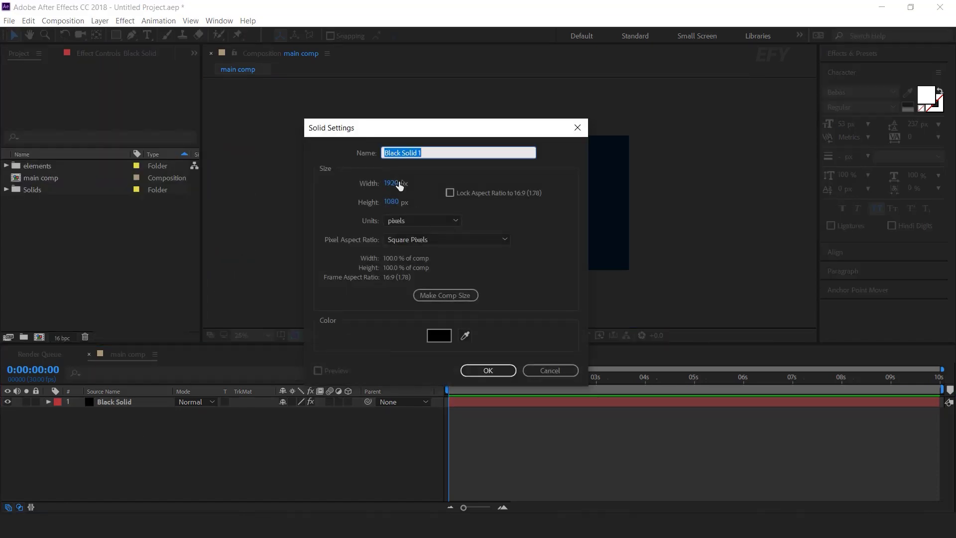
left_click(399, 186)
type("2000")
key("Tab")
type("2000")
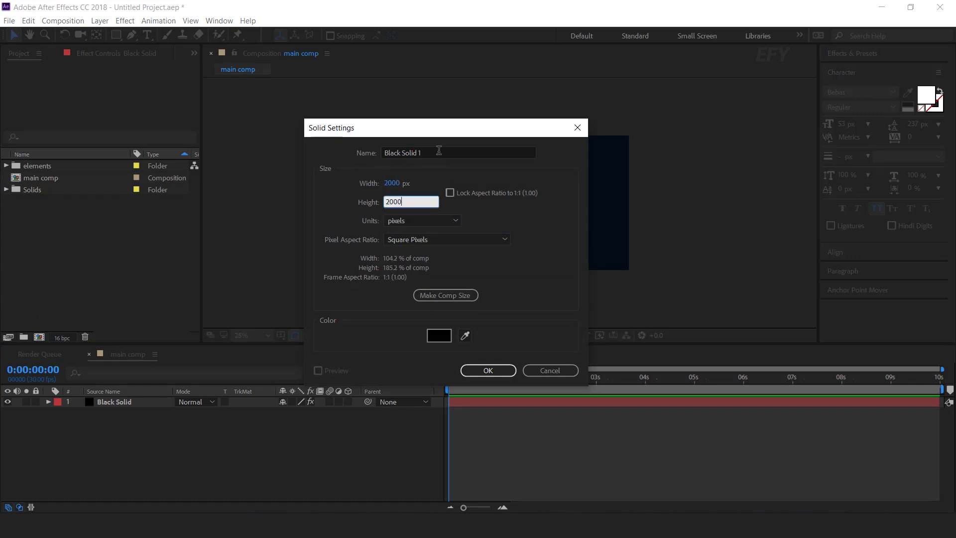
left_click(496, 371)
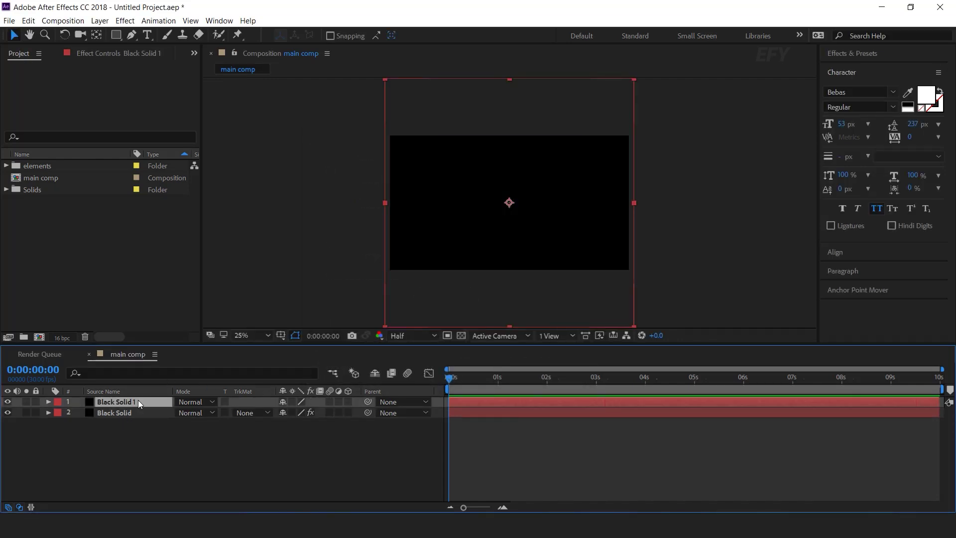
Step: Add the Fill effect to Black Solid 1 and set its color to dark blue 000F21
key("ctrl+space")
type("fil")
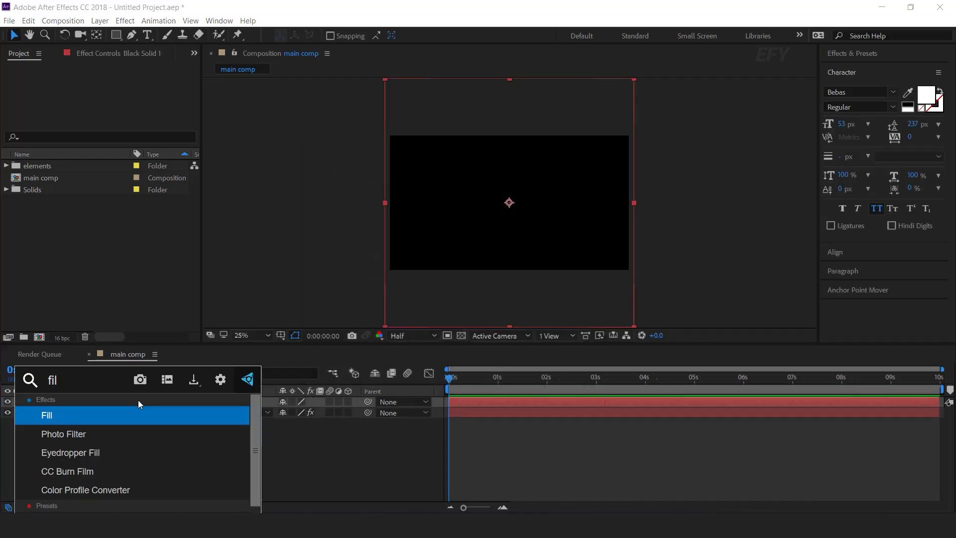
key("Return")
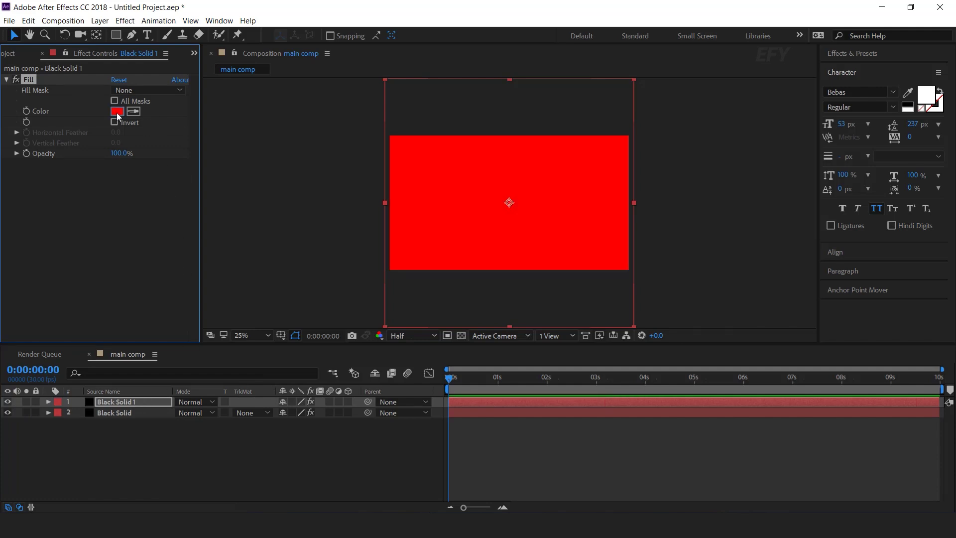
left_click(117, 113)
type("001227")
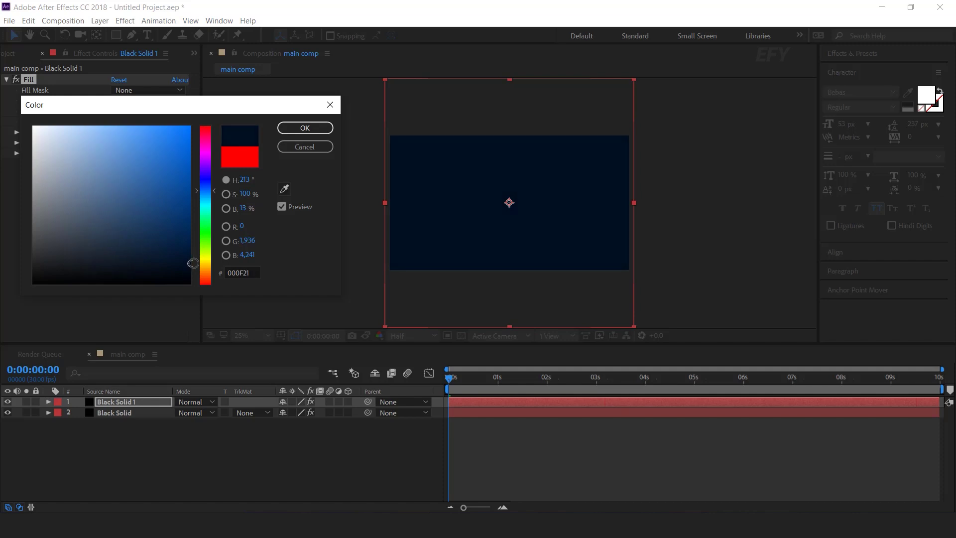
left_click(300, 129)
left_click(222, 450)
Step: Add the Venetian Blinds effect to Black Solid 1 and set its Transition Completion to 50%
left_click(124, 405)
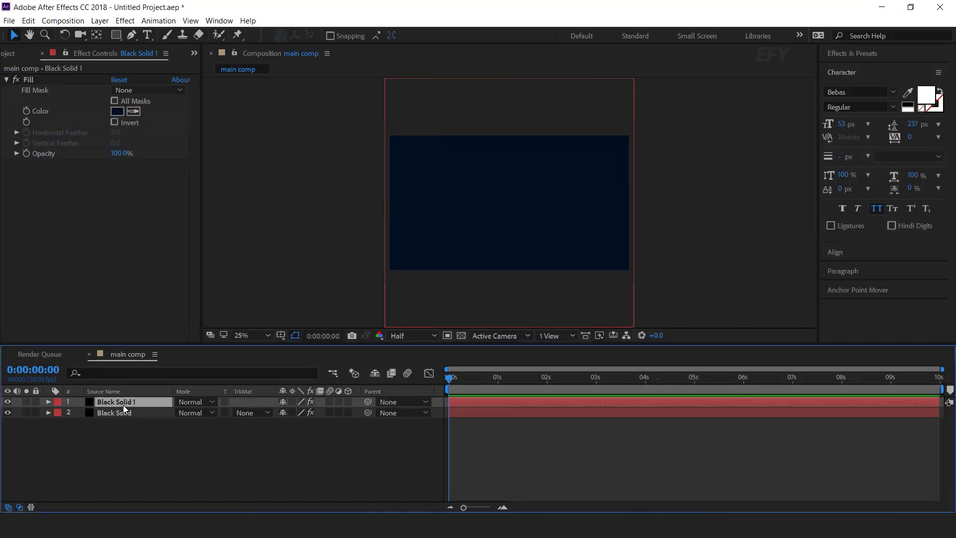
key("ctrl+space")
type("ve")
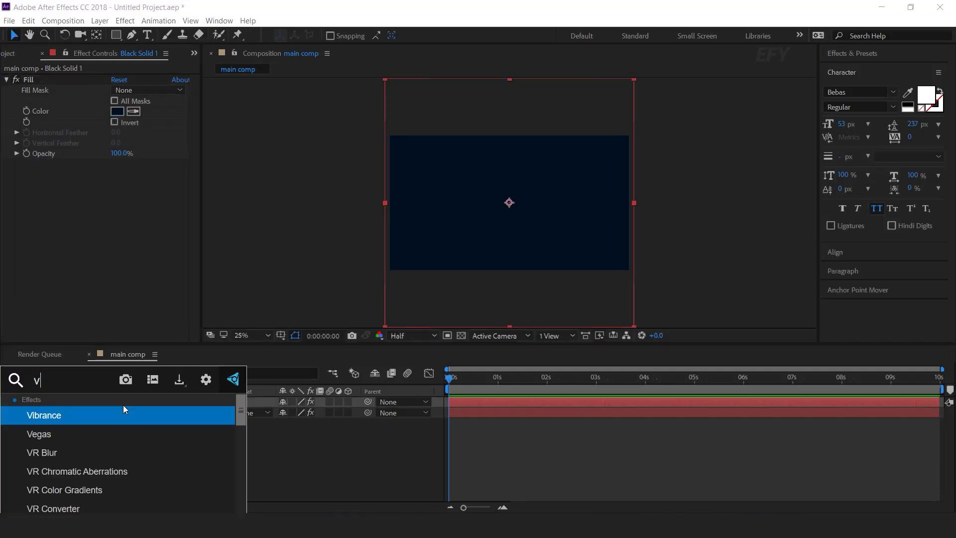
left_click(59, 432)
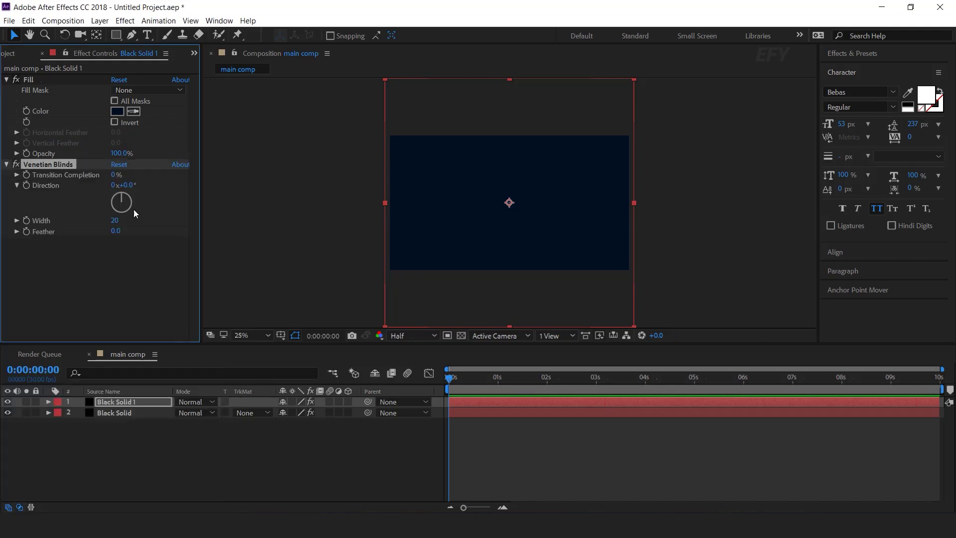
left_click(115, 175)
type("50")
key("Return")
Step: Widen the Venetian Blinds stripes on Black Solid 1 by setting Width to 150
key("period")
key("period")
key("period")
key("period")
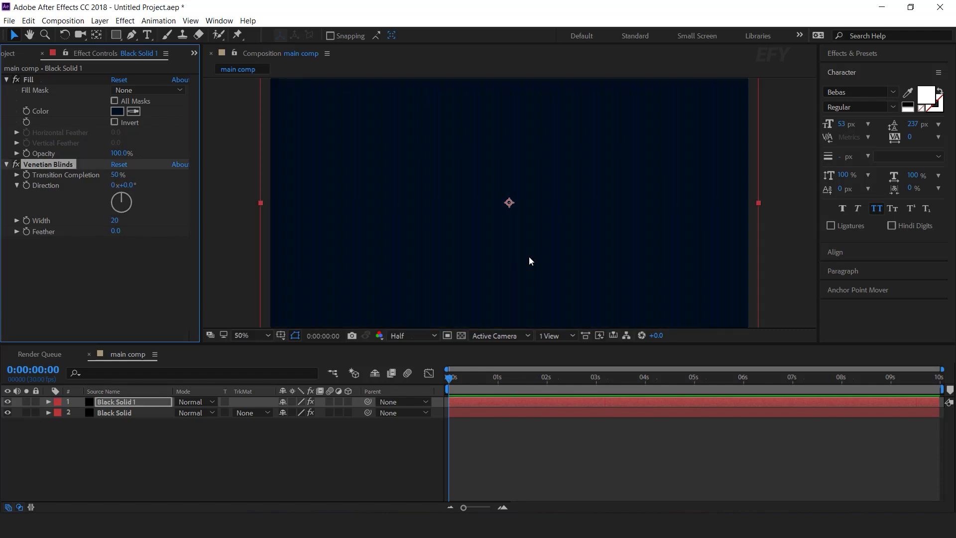
left_click_drag(115, 221, 195, 228)
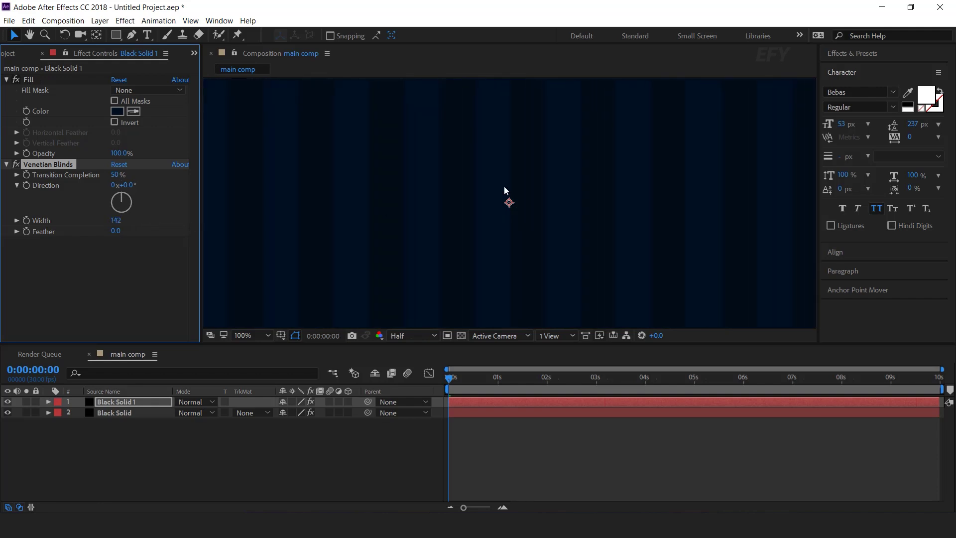
key("comma")
key("comma")
left_click(115, 220)
type("150")
key("Return")
key("comma")
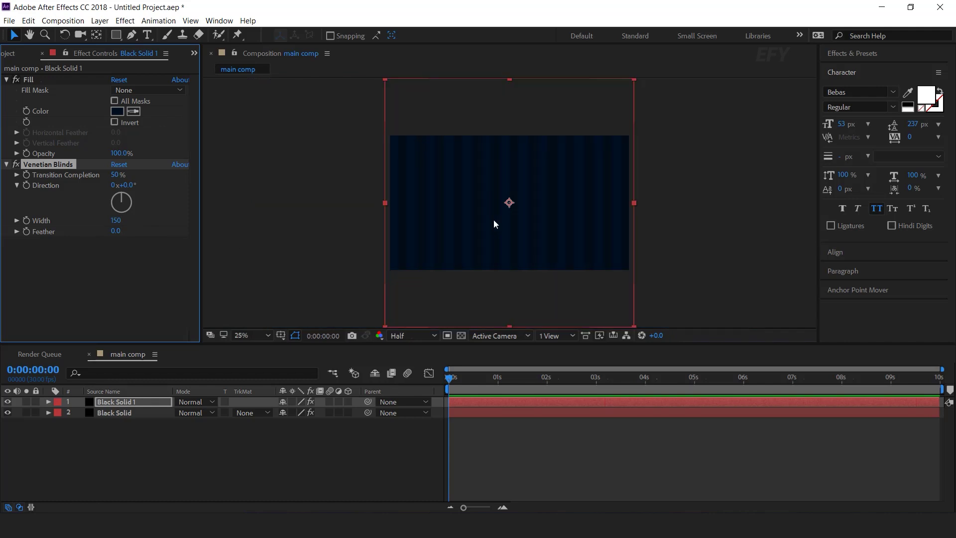
Step: Add Polar Coordinates to Black Solid 1 with Rect to Polar conversion and 100% Interpolation
left_click(114, 402)
key("ctrl+space")
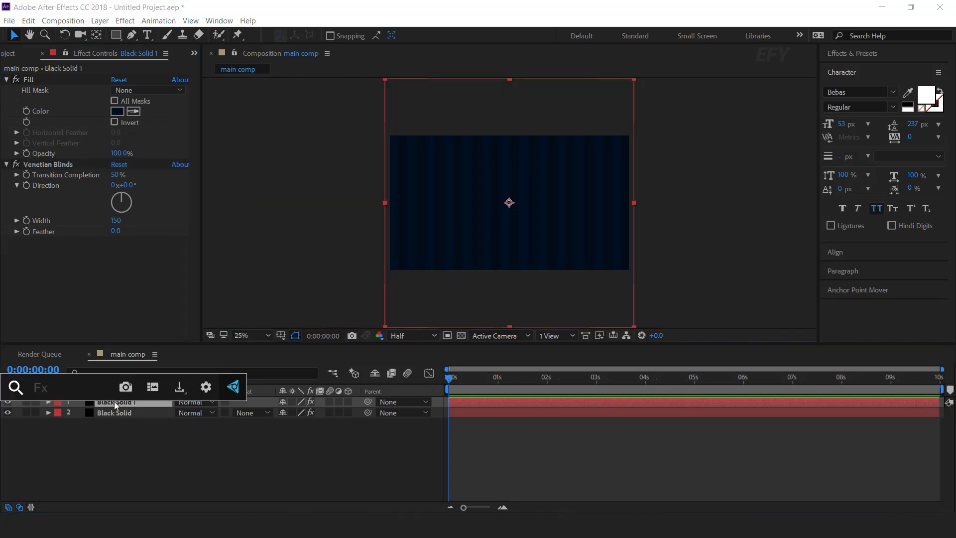
type("po")
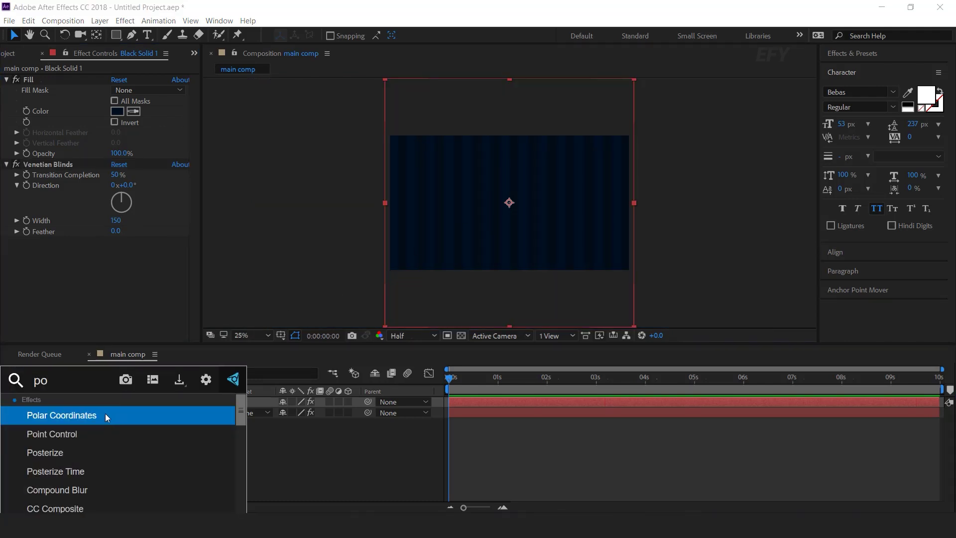
left_click(106, 415)
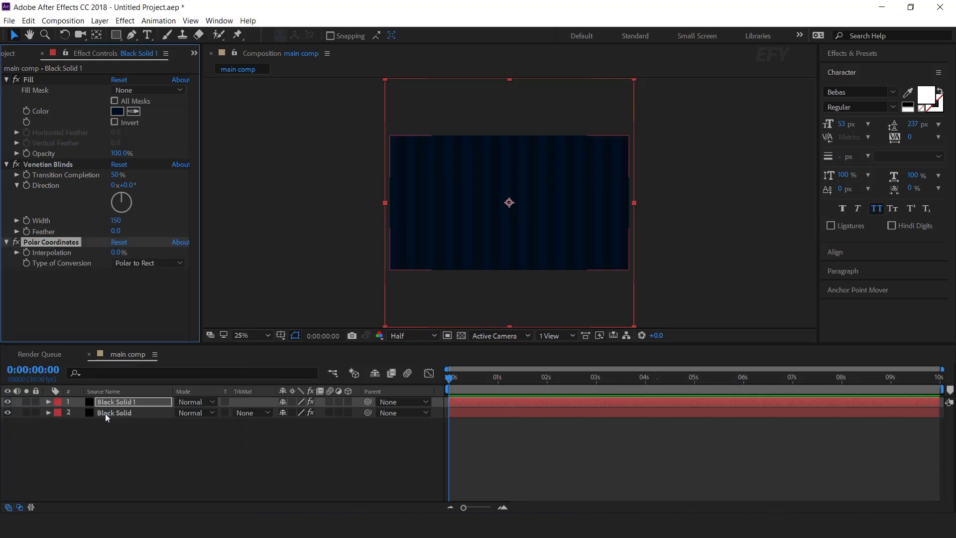
left_click(131, 263)
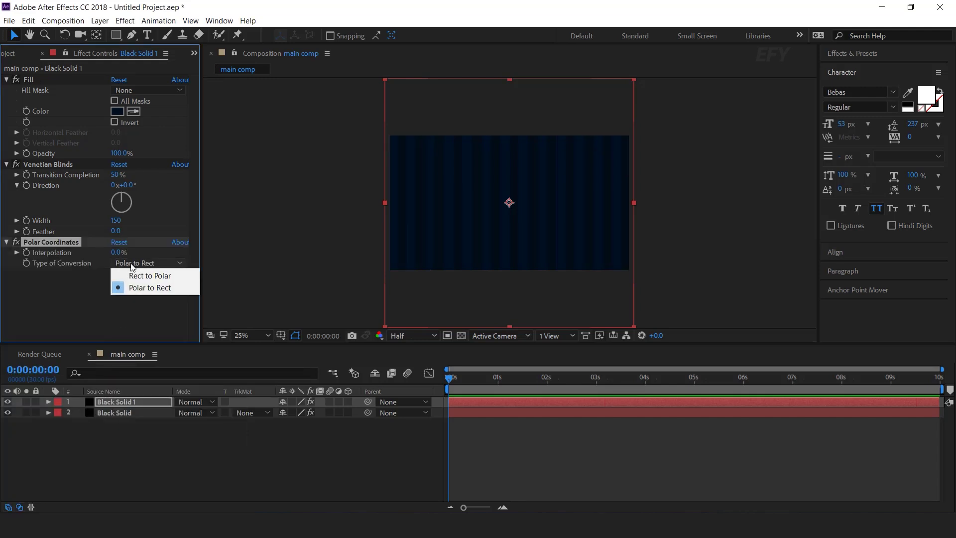
left_click(166, 276)
left_click_drag(115, 252, 184, 252)
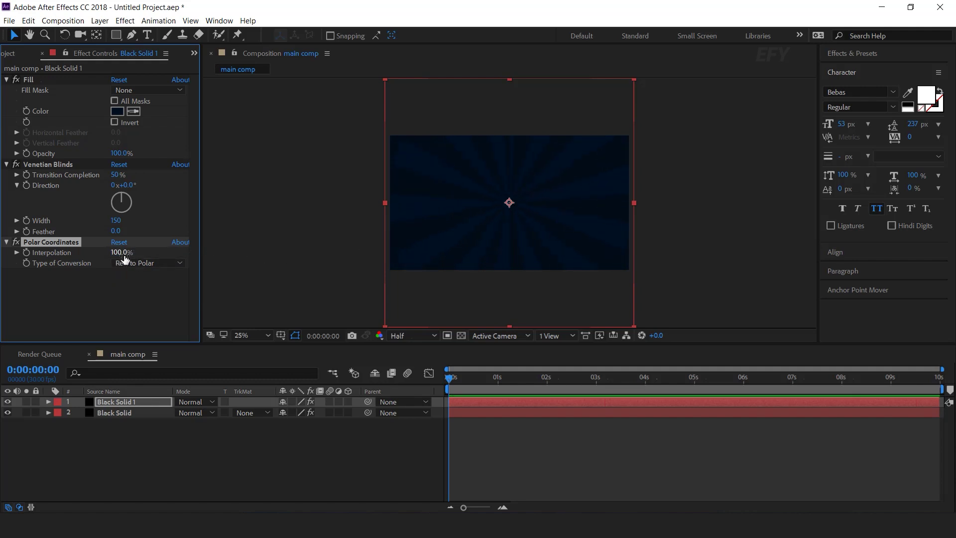
Step: Adjust the Venetian Blinds Width to 143 and scale Black Solid 1 up so it extends beyond the sides of the composition
key("period")
key("period")
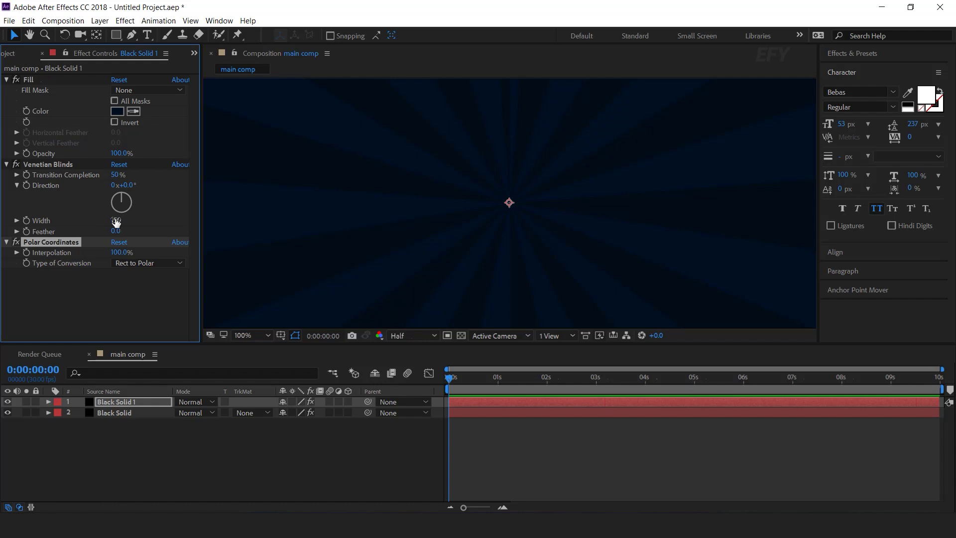
left_click_drag(116, 222, 119, 220)
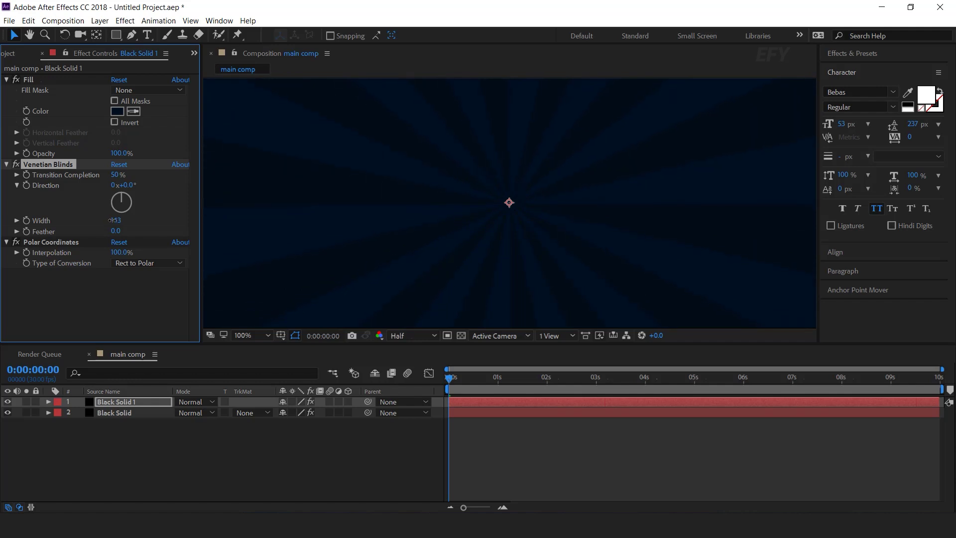
scroll(652, 189, "down", 2)
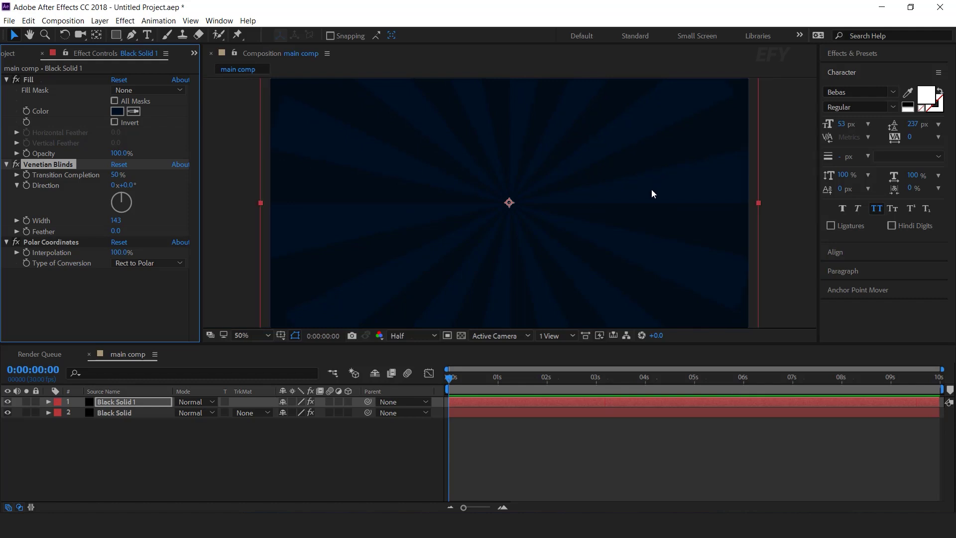
scroll(507, 205, "down", 2)
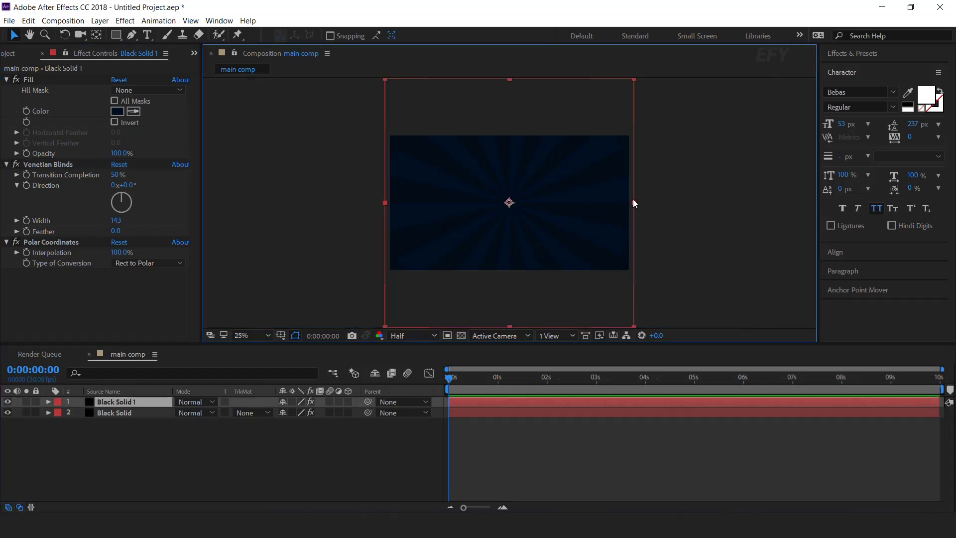
left_click_drag(634, 203, 662, 204)
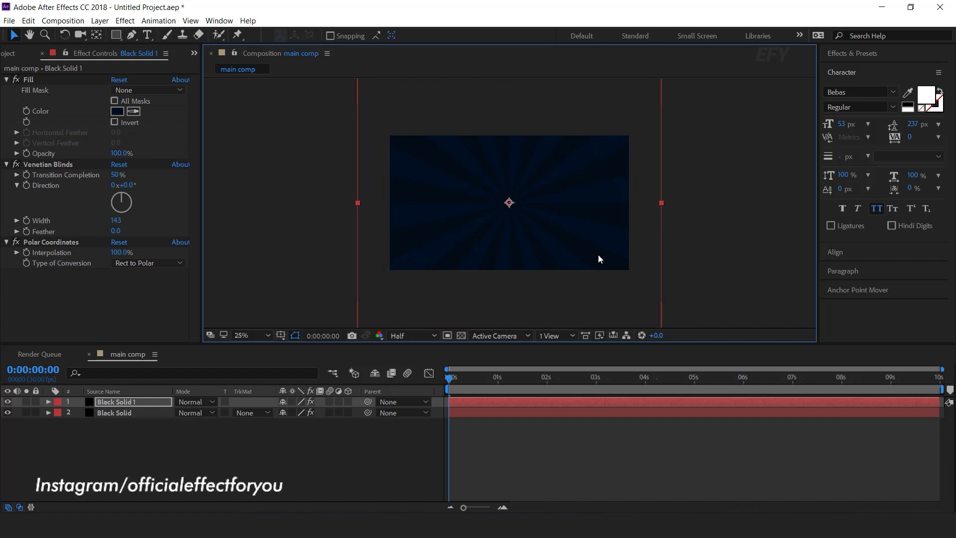
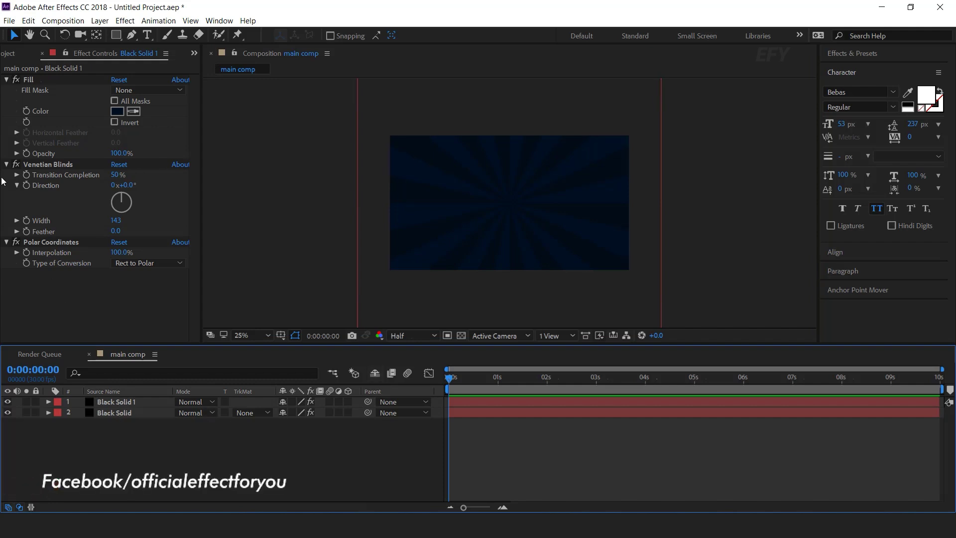
Step: Keyframe the Venetian Blinds Transition Completion of Black Solid 1 at 0% on the first frame
left_click(82, 175)
left_click(454, 380)
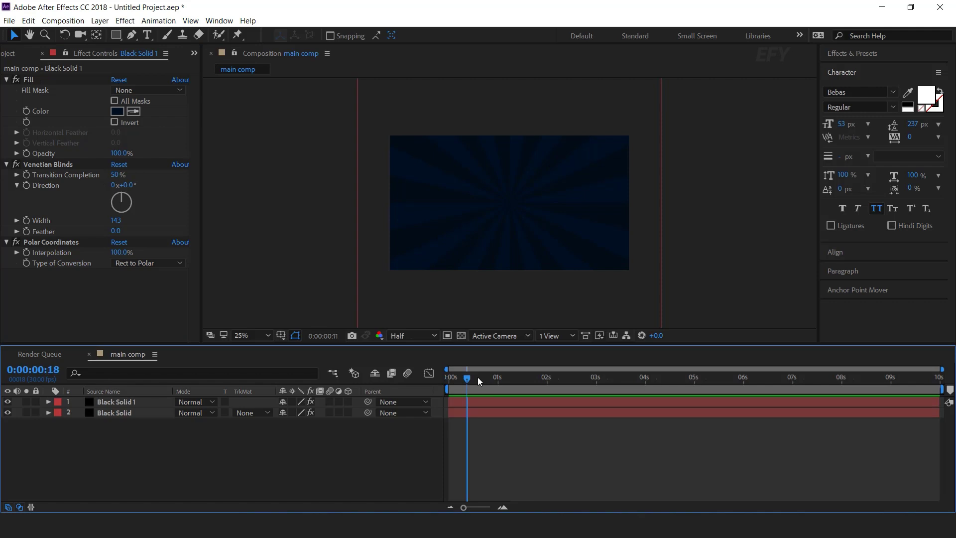
left_click(27, 175)
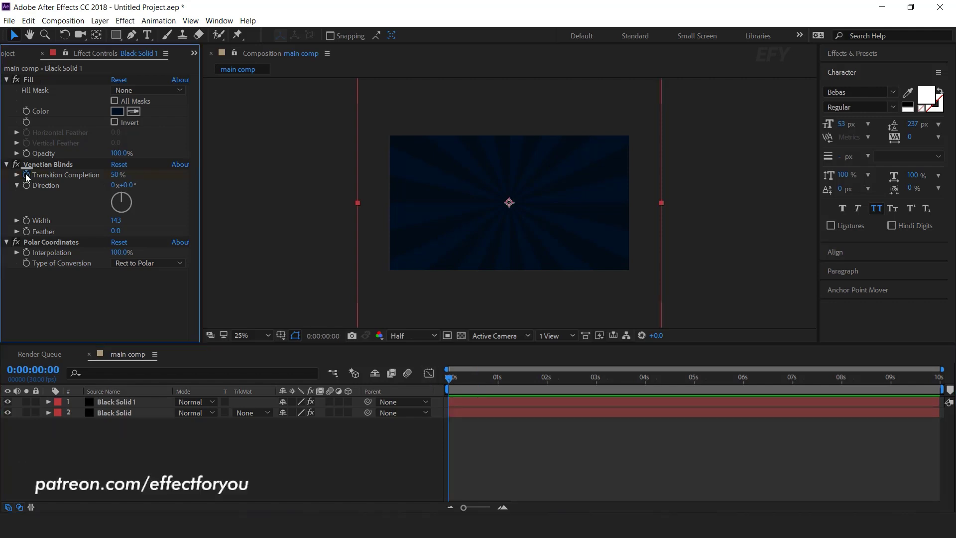
left_click(115, 175)
type("0")
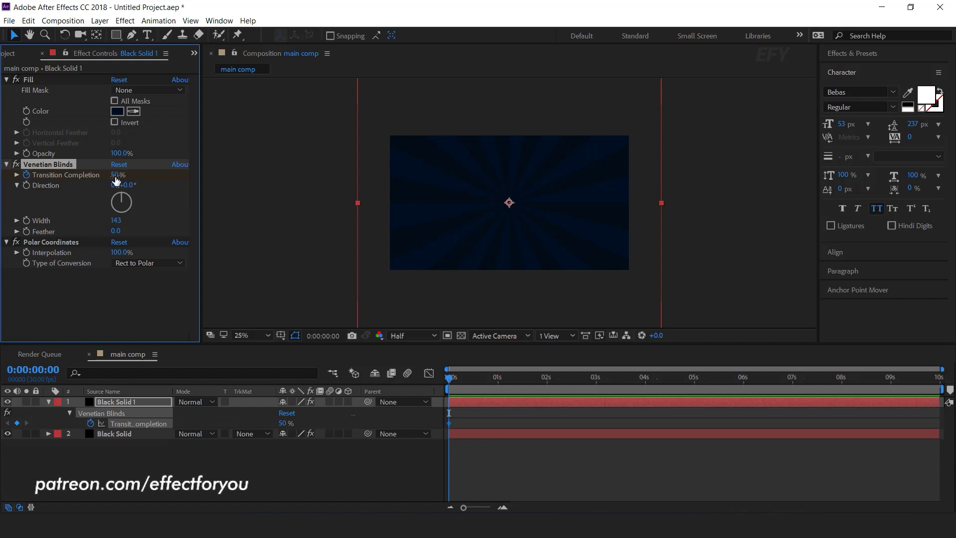
key("Return")
Step: Set a 50% Transition Completion keyframe at 0:00:01:00 and preview the ray animation from the start
left_click(498, 383)
left_click(115, 176)
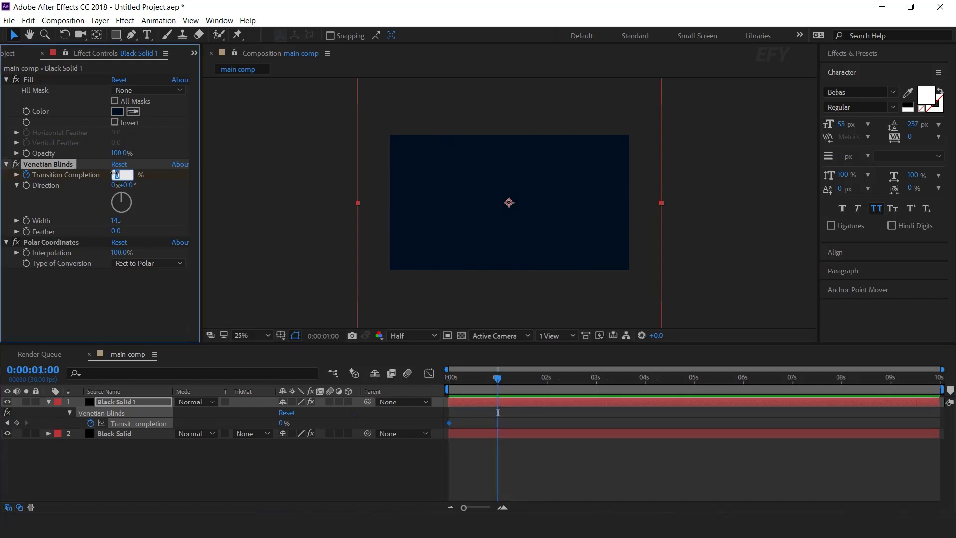
type("50")
key("Return")
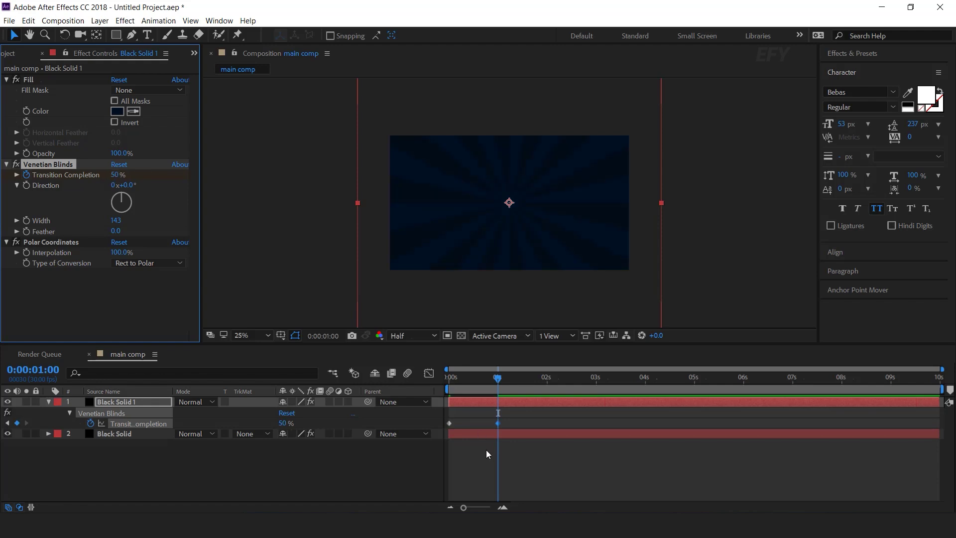
left_click(414, 384)
key("Home")
left_click(495, 465)
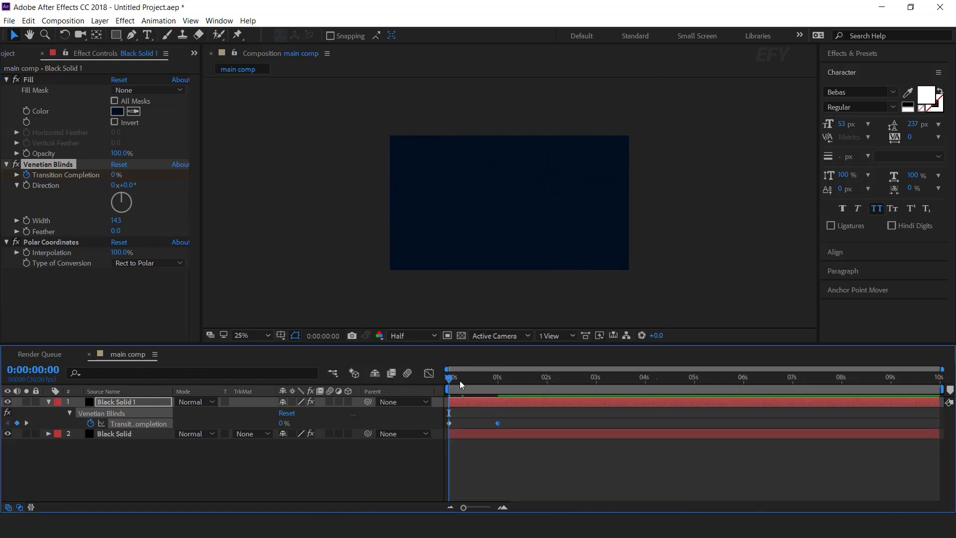
key("space")
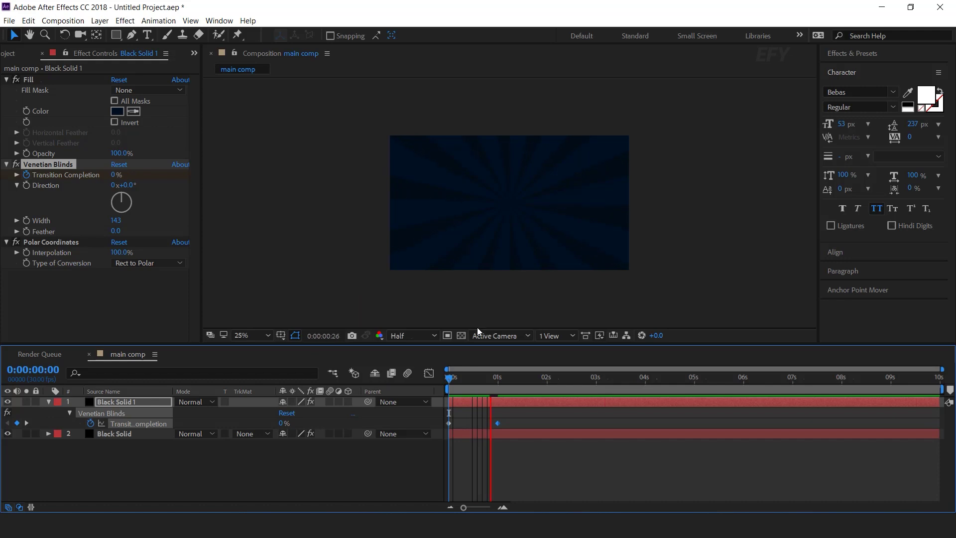
left_click_drag(453, 378, 493, 378)
Step: Add the expression time*50 to Black Solid 1's Rotation and preview the rotating rays from the start
left_click(127, 471)
left_click(122, 401)
key("r")
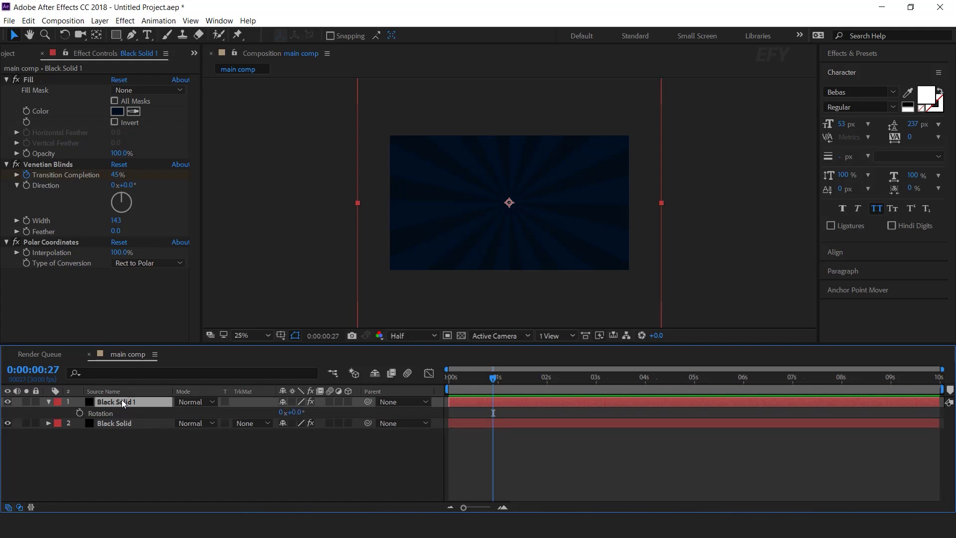
left_click(79, 413, "alt")
type("time*50")
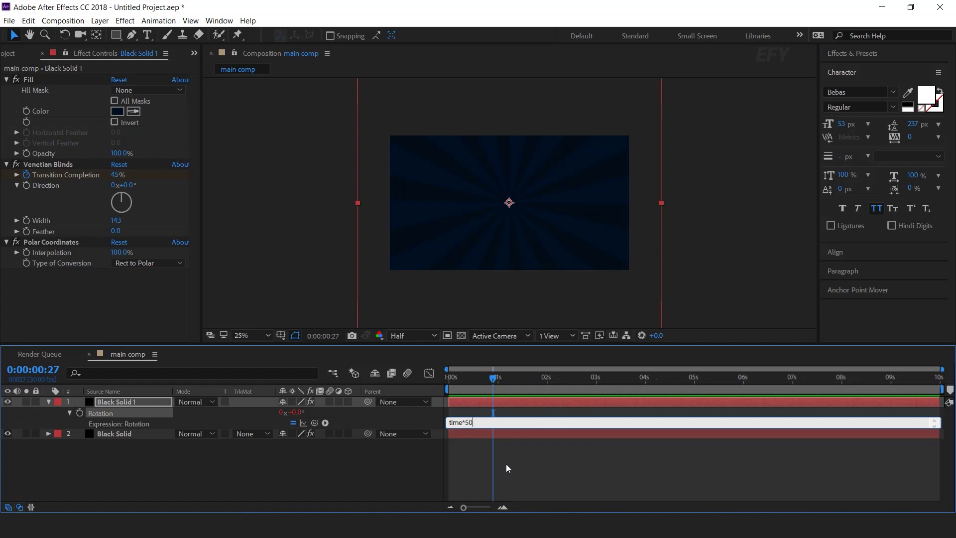
left_click(506, 464)
left_click(450, 378)
key("space")
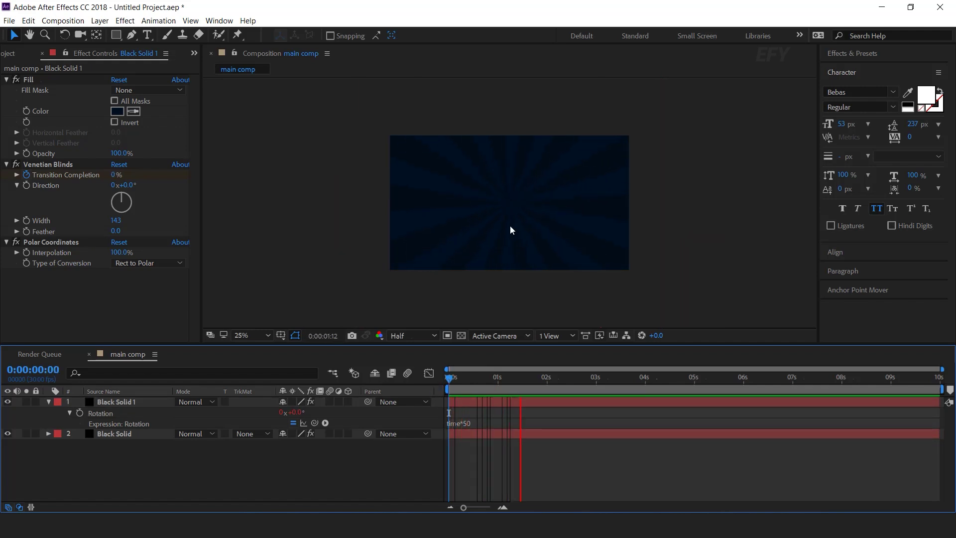
left_click_drag(454, 377, 529, 380)
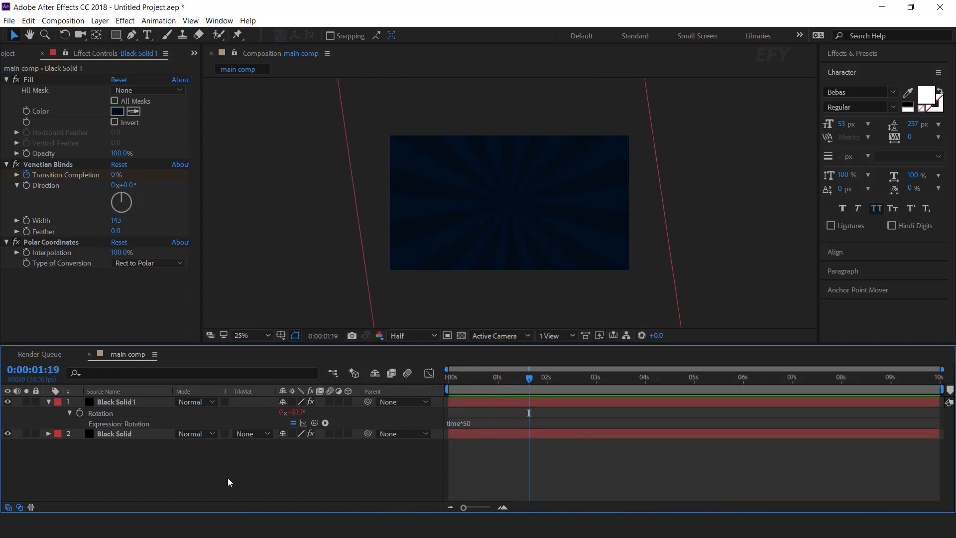
Step: Add the metallic hexagonal background PNG from the elements folder to main comp as the topmost layer, above Black Solid 1
left_click(49, 402)
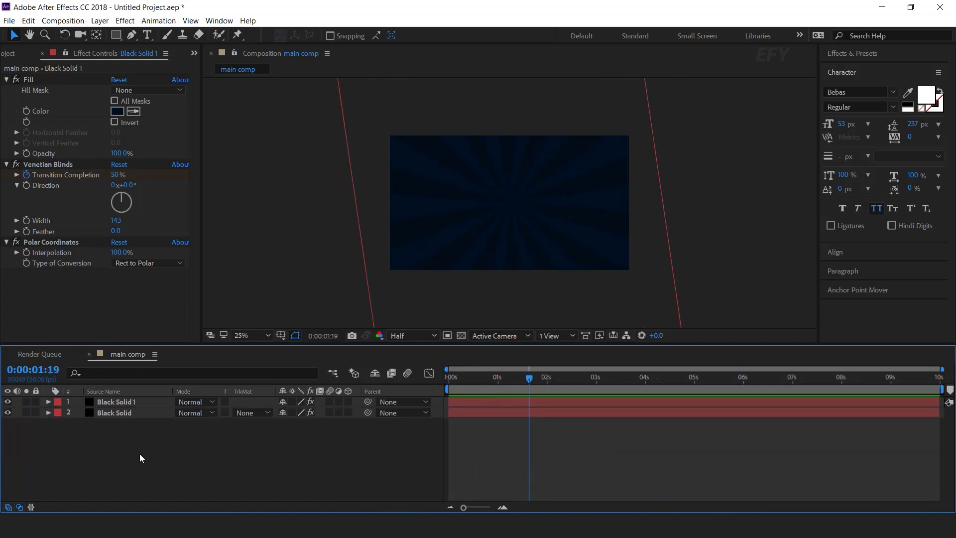
left_click(6, 54)
left_click(60, 165)
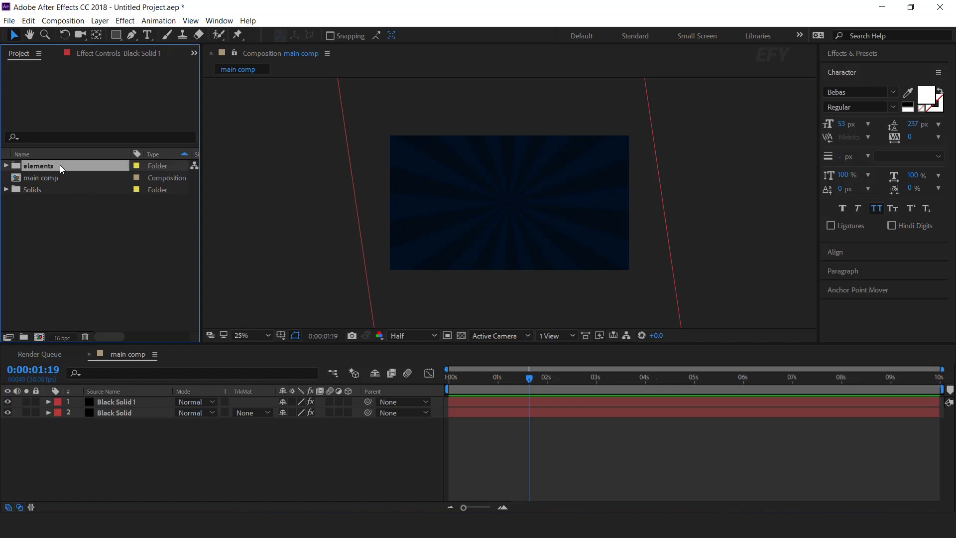
left_click(6, 166)
left_click(41, 250)
left_click(104, 191)
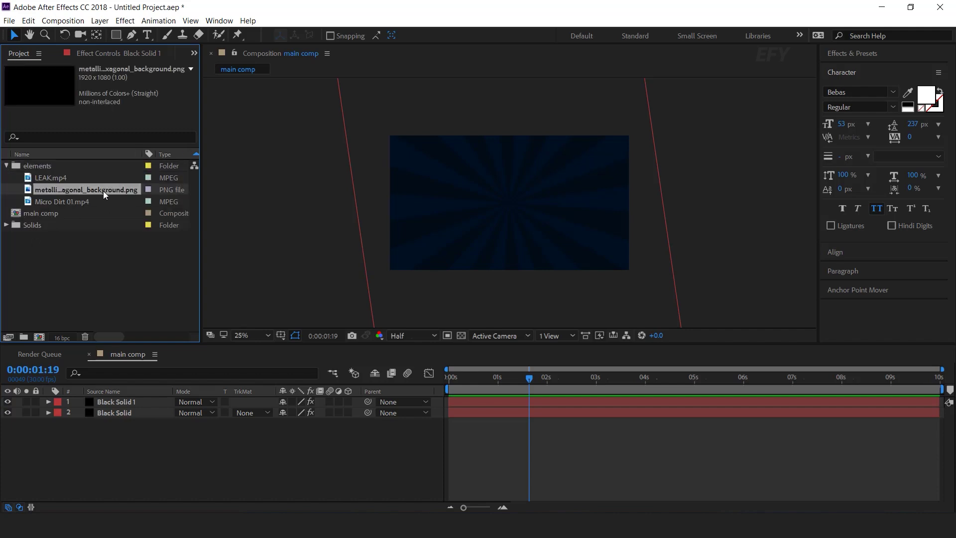
left_click_drag(36, 192, 152, 399)
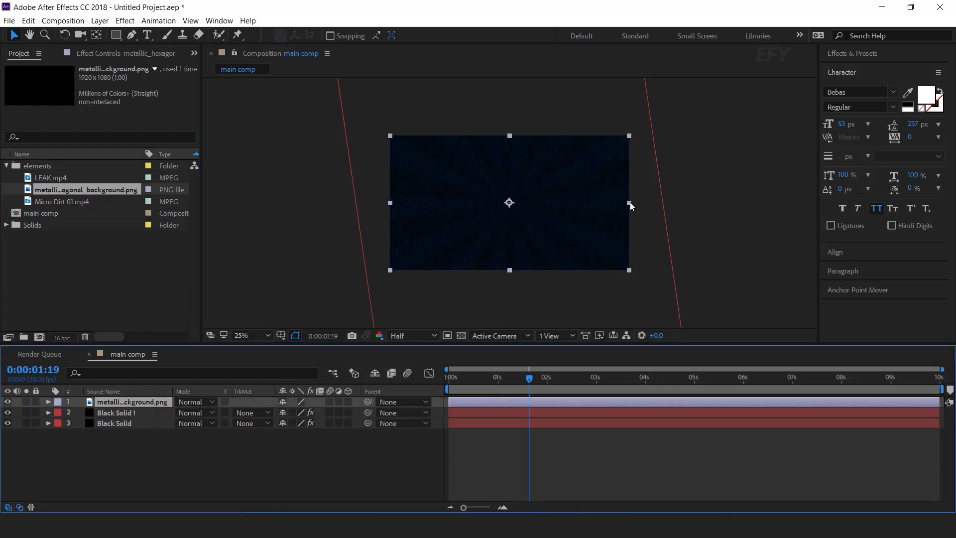
left_click(311, 442)
key("period")
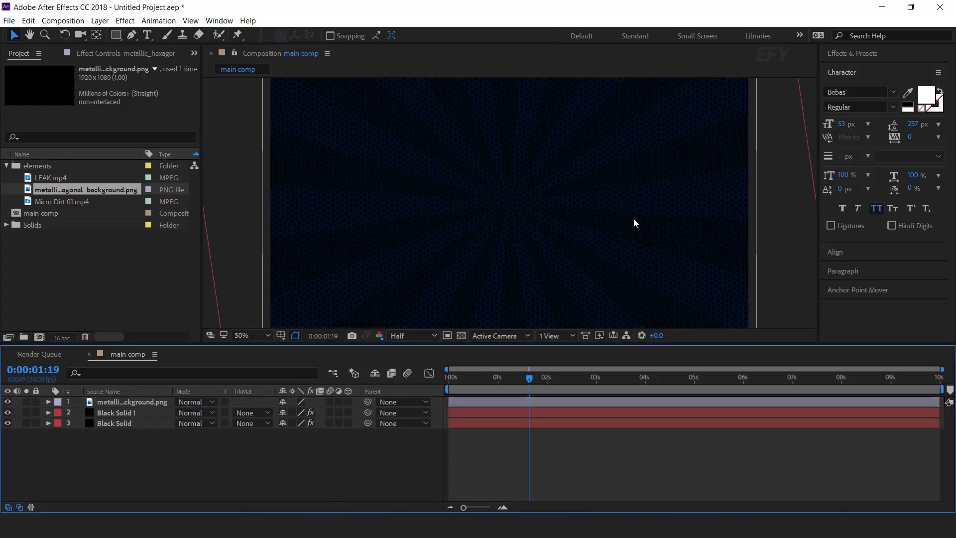
Step: Set the hexagonal background layer's blending mode to Overlay and preview the result
left_click(116, 402)
left_click(194, 401)
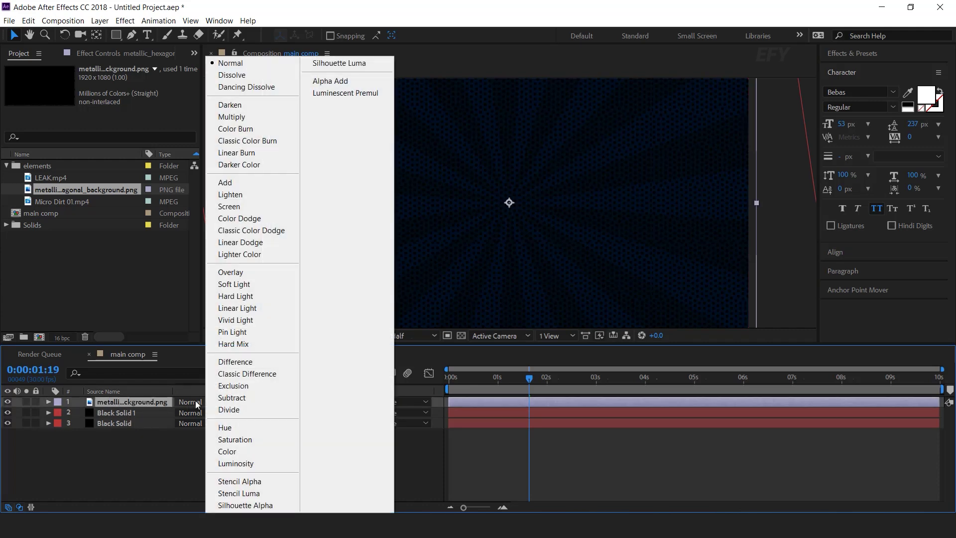
left_click(232, 271)
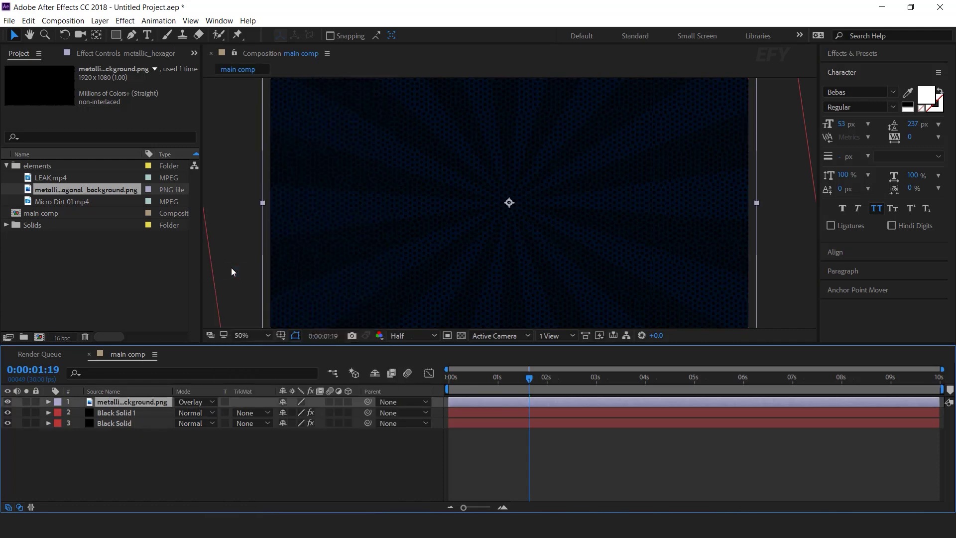
key("space")
left_click(513, 378)
Step: Adjust the dark blue Fill color of Black Solid 1 and preview the textured rays from the start
left_click(113, 412)
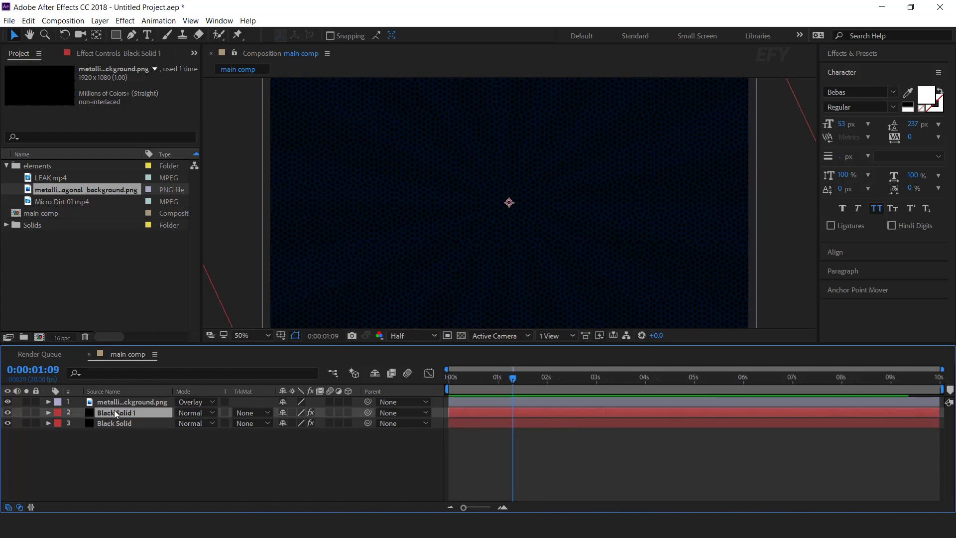
left_click(93, 54)
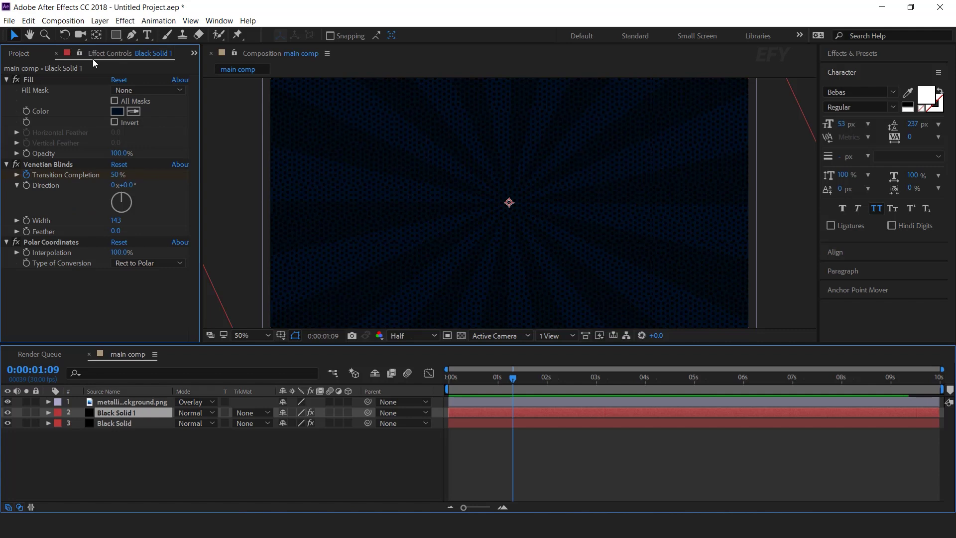
left_click(119, 116)
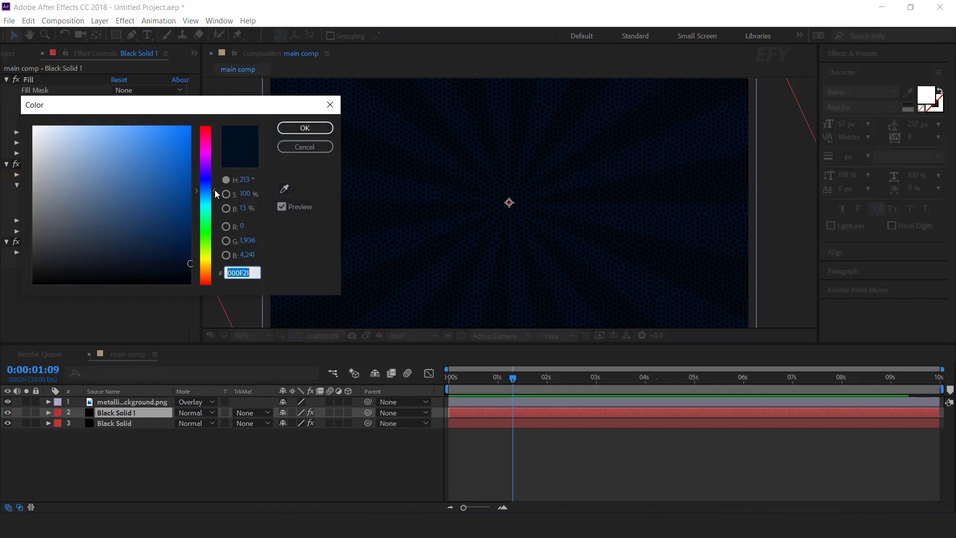
left_click(305, 128)
left_click_drag(469, 380, 430, 382)
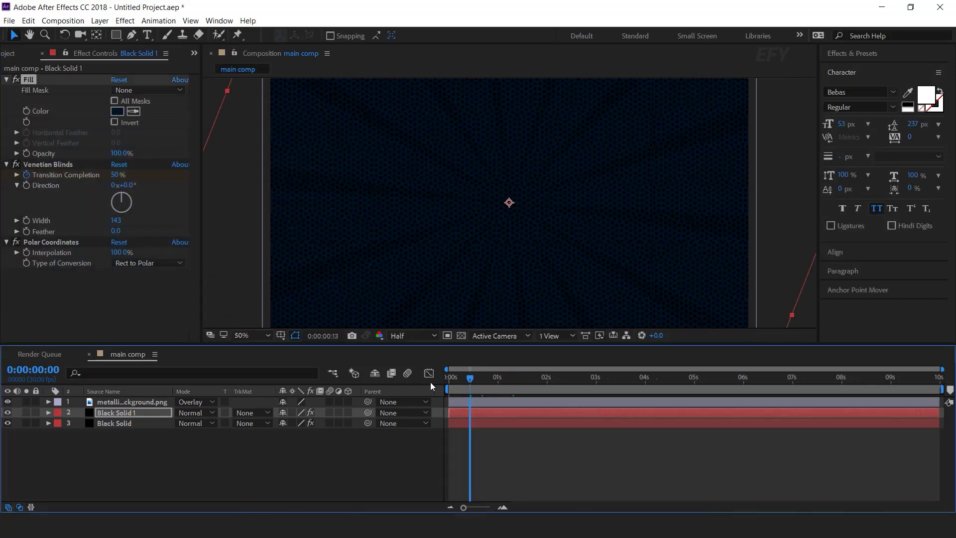
key("comma")
key("period")
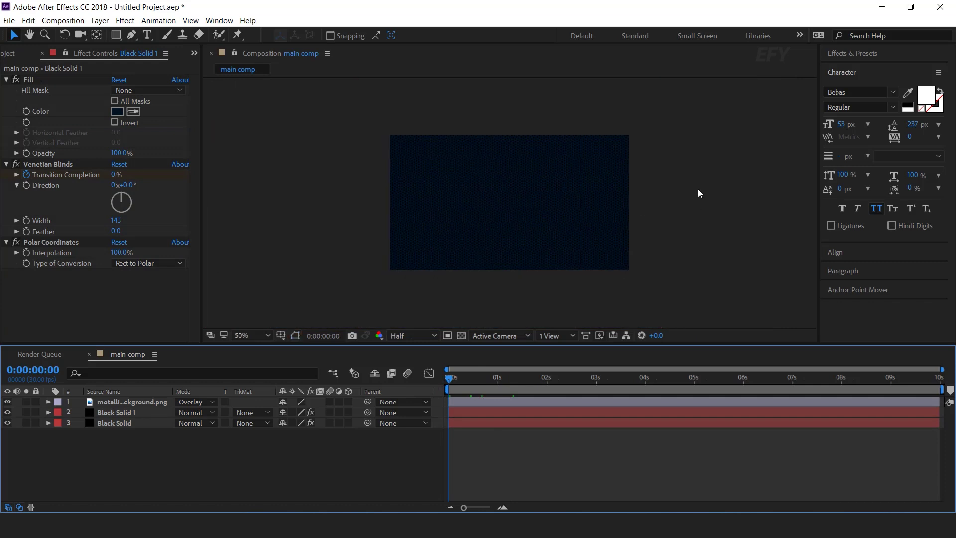
key("space")
left_click_drag(450, 378, 495, 381)
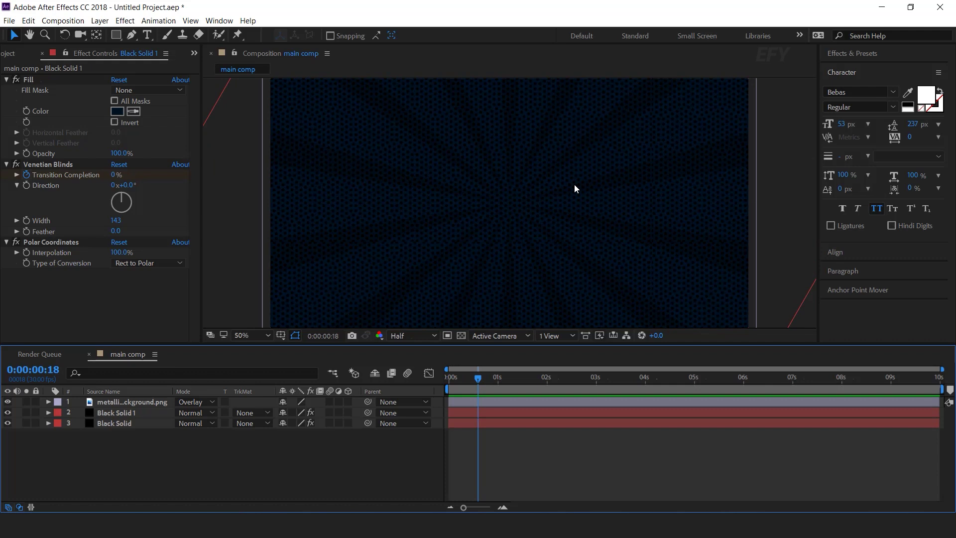
key("comma")
Step: Create a new 1920 x 1080 composition named "text palceholder 1" at 30 fps with a 10-second duration
left_click(21, 53)
left_click(64, 264)
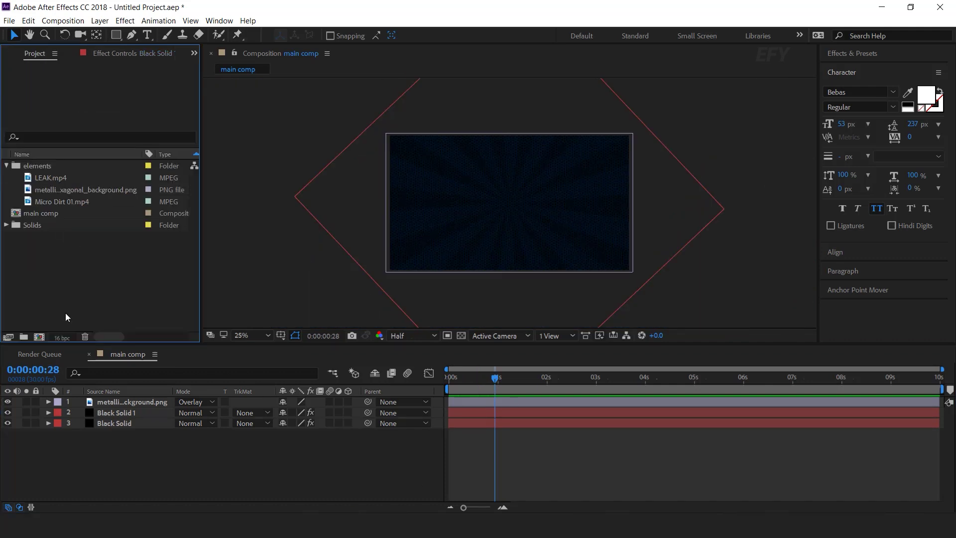
left_click(39, 336)
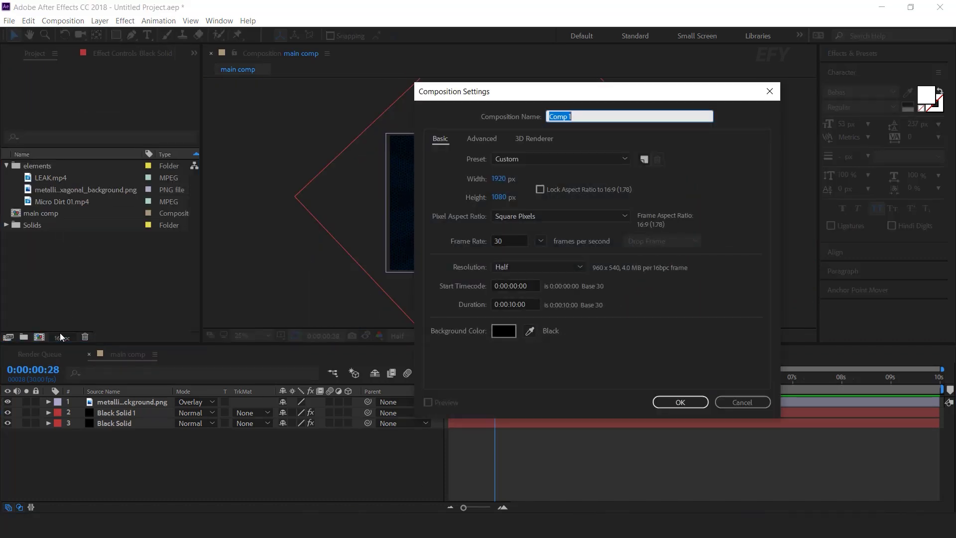
type("text palceholder 1")
key("Return")
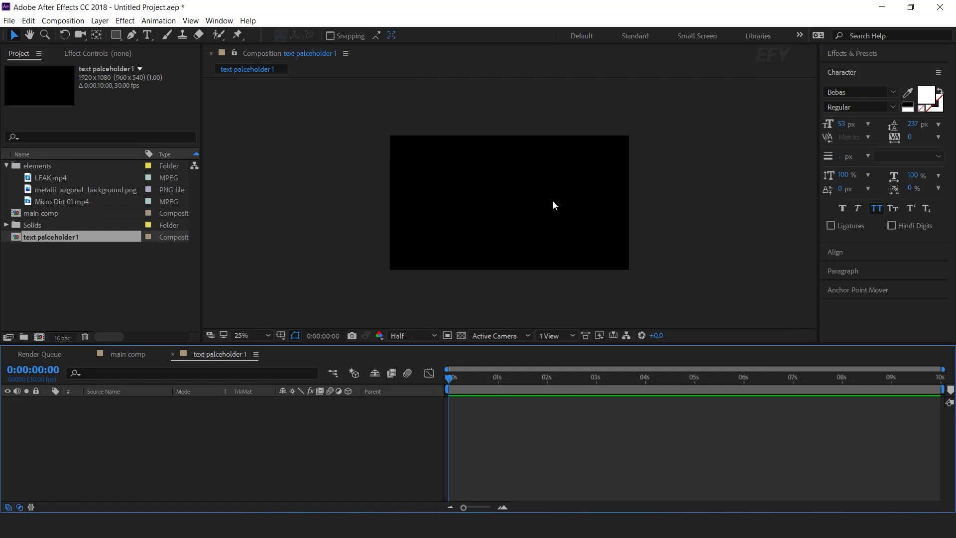
Step: Add a white RETRO text layer in the middle of the composition, using the Subway font at 120 px
key("ctrl+t")
scroll(500, 203, "up", 2)
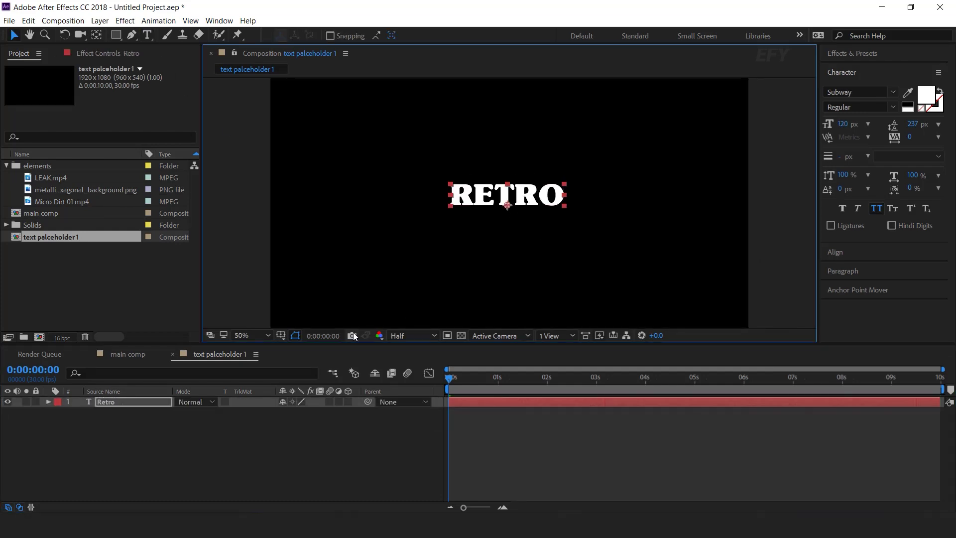
key("F2")
Step: Add a text animator with Position, Scale, Rotation and Opacity properties to the Retro layer
left_click(109, 402)
left_click(50, 402)
left_click(354, 413)
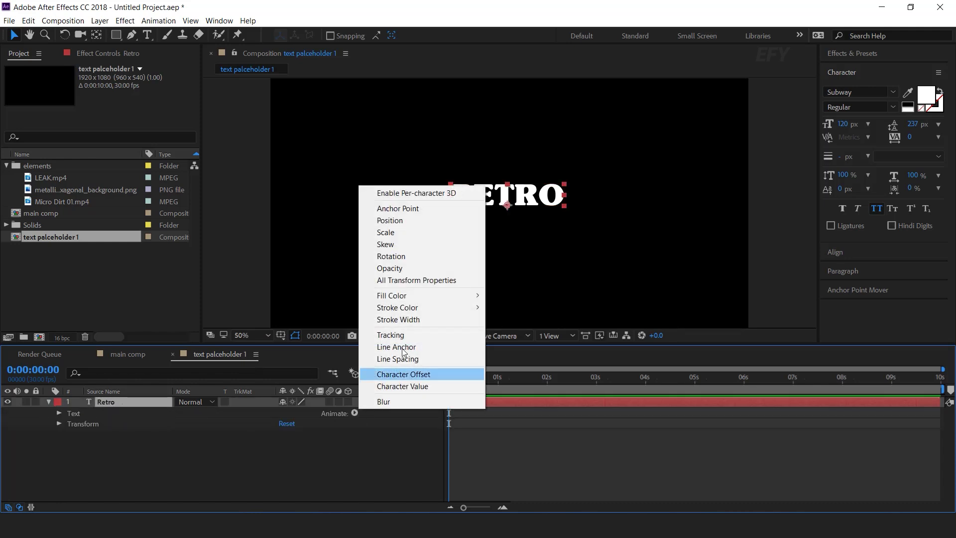
left_click(394, 220)
left_click(355, 413)
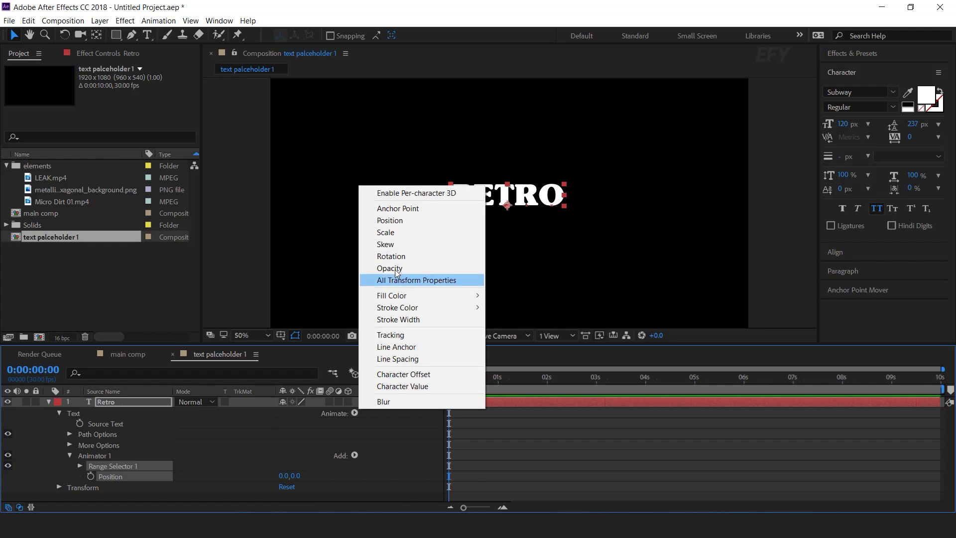
left_click(398, 237)
left_click(355, 413)
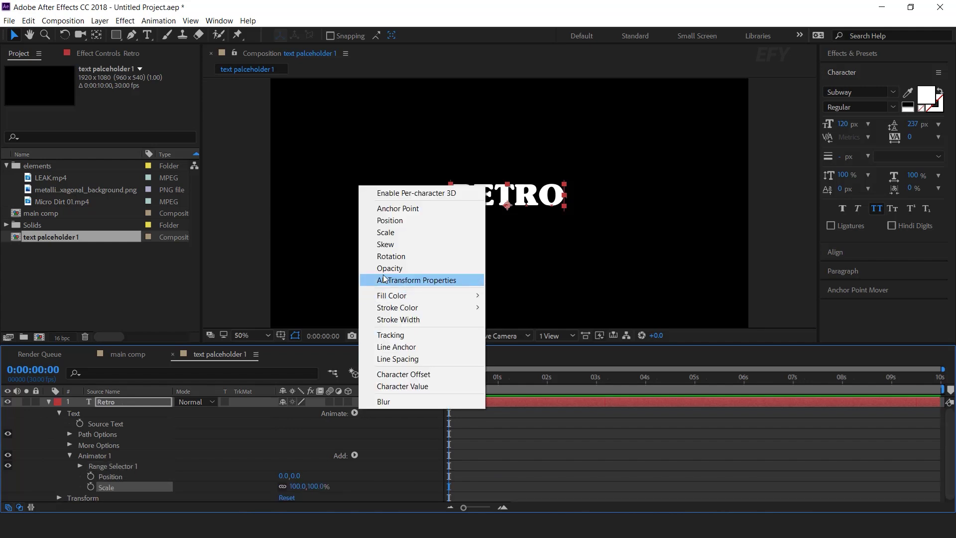
left_click(393, 256)
left_click(355, 413)
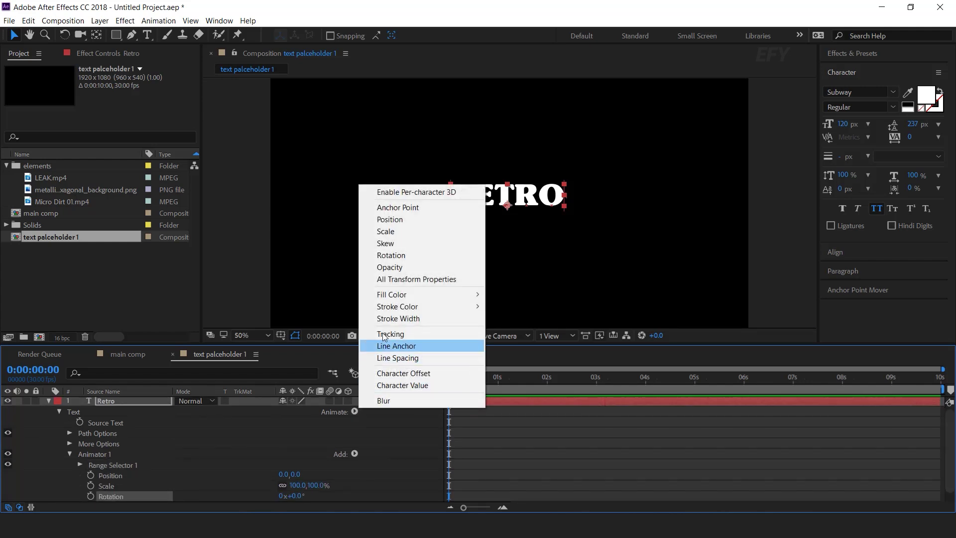
left_click(397, 268)
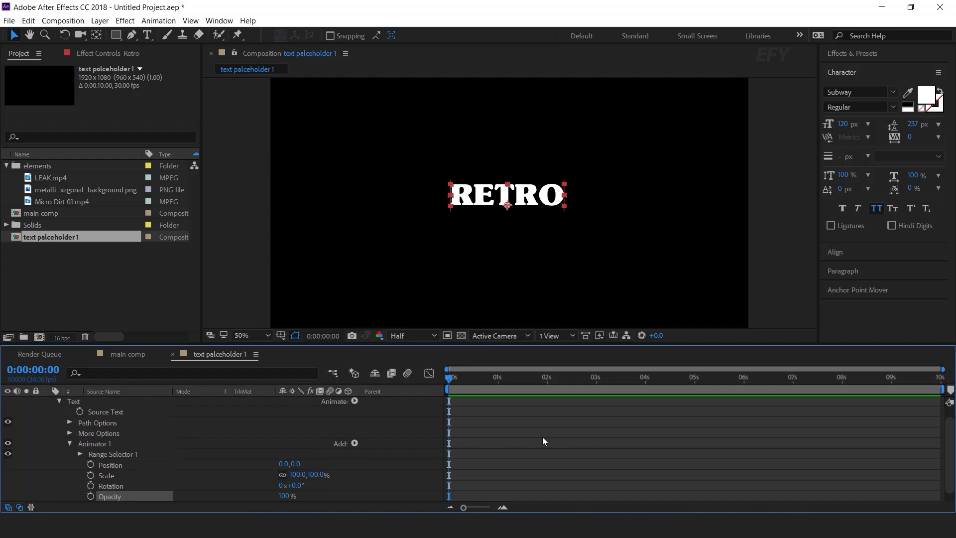
Step: Set Animator 1's Position to 0, 10 and its Rotation to 13°
scroll(542, 438, "down", 1)
left_click(129, 453)
left_click(299, 453)
type("10")
key("Return")
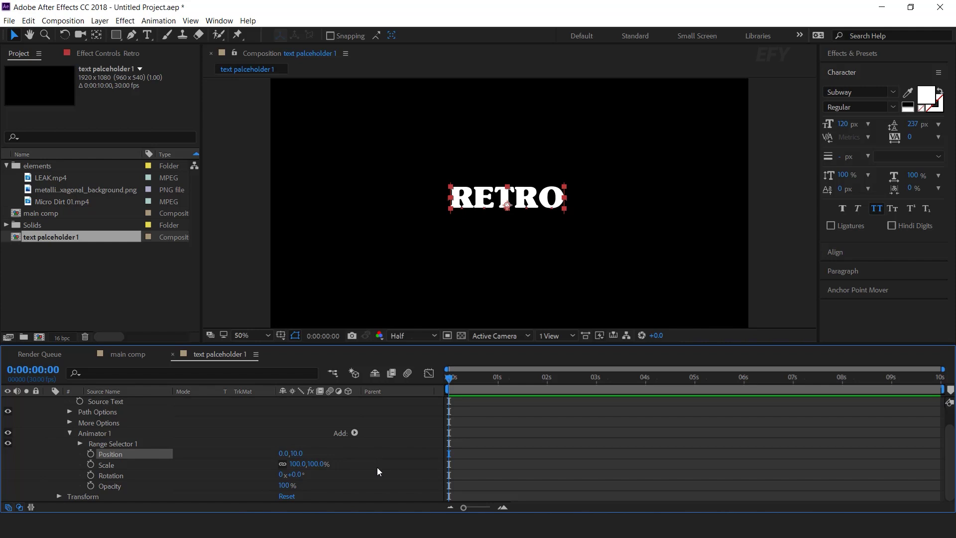
left_click(297, 475)
type("13")
key("Return")
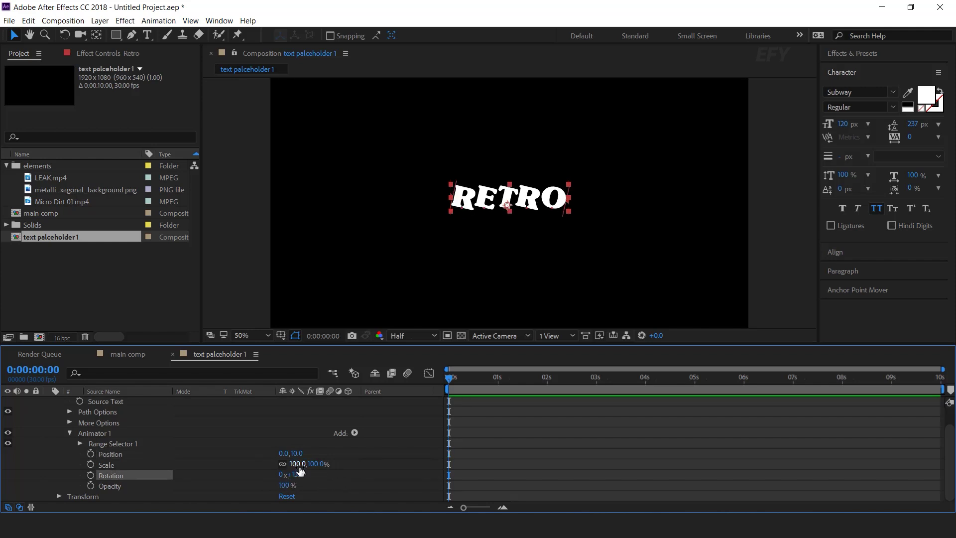
Step: Set Animator 1's Scale to 0% and its Opacity to 0%
left_click(297, 464)
type("0")
key("Return")
left_click(283, 486)
type("0")
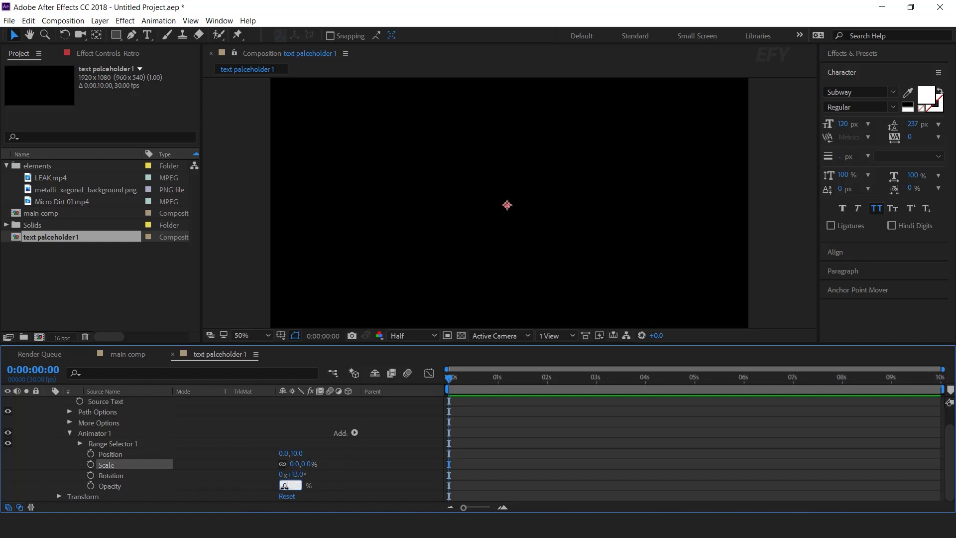
key("Return")
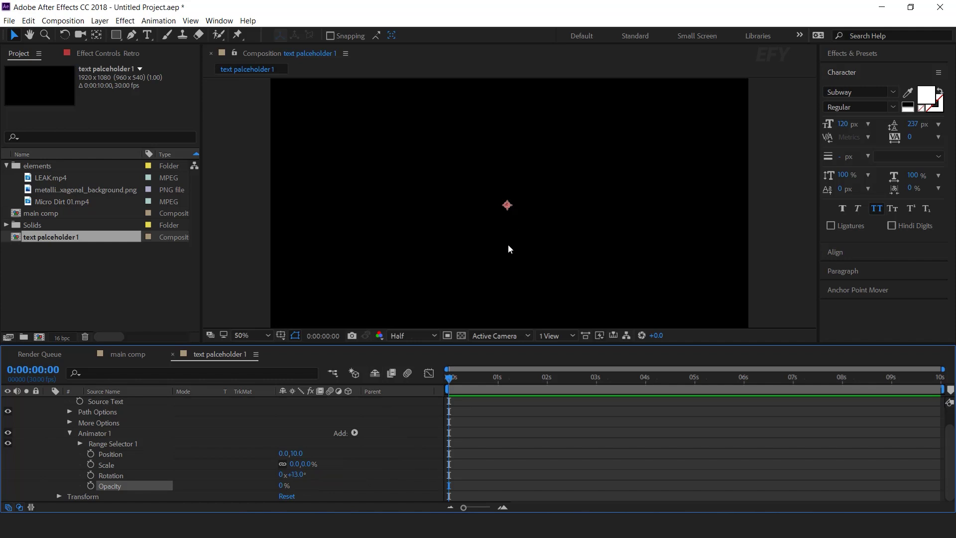
left_click(395, 427)
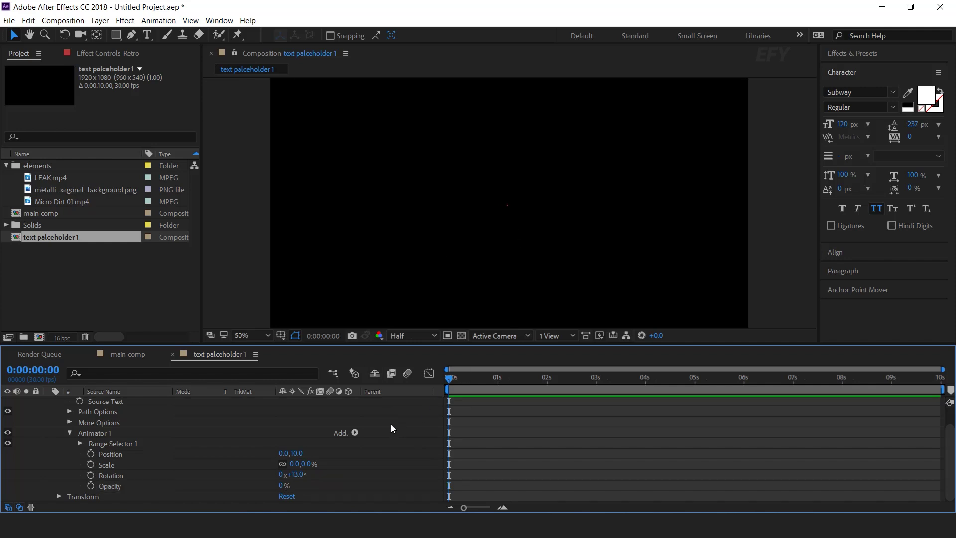
Step: Add an Expression selector to Animator 1 and expand its properties
left_click(100, 433)
left_click(355, 433)
mouse_move(384, 448)
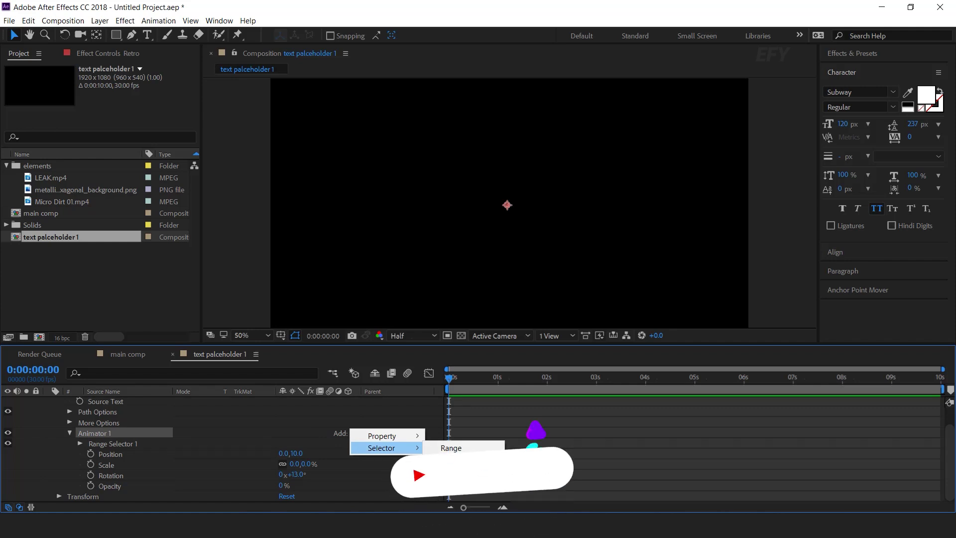
left_click(481, 472)
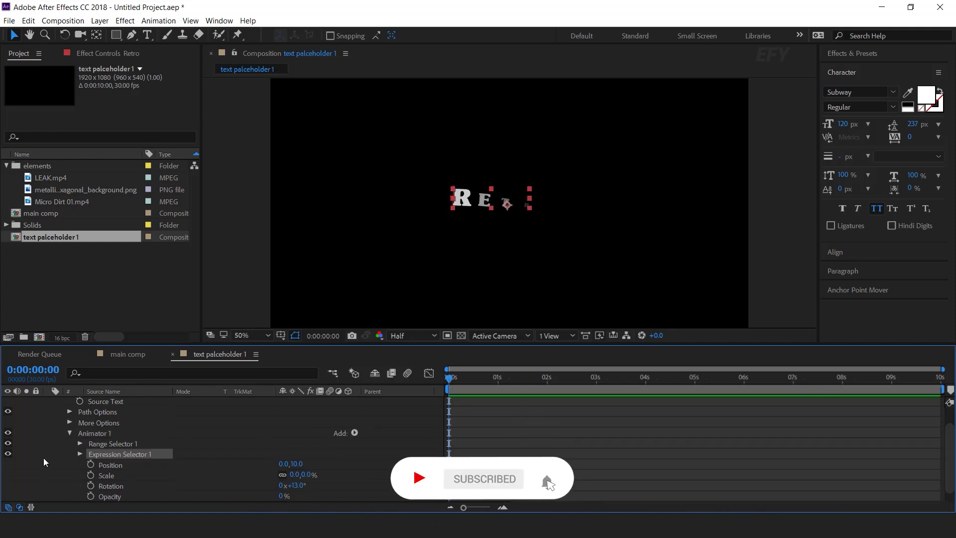
left_click(80, 454)
left_click(395, 461)
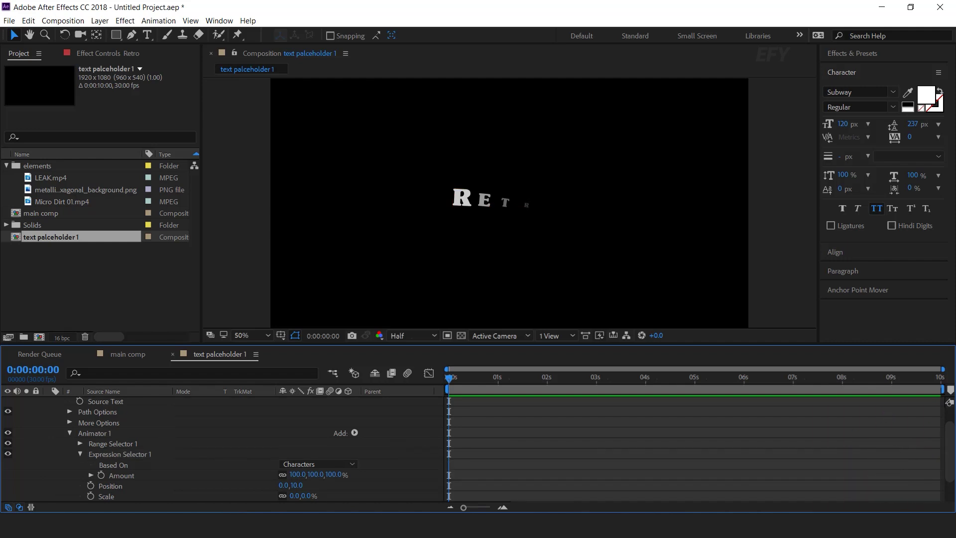
Step: Switch to Notepad, copy the entire text bounce expression starting with delay = 0.03, and return to After Effects
key("alt+Tab")
key("ctrl+a")
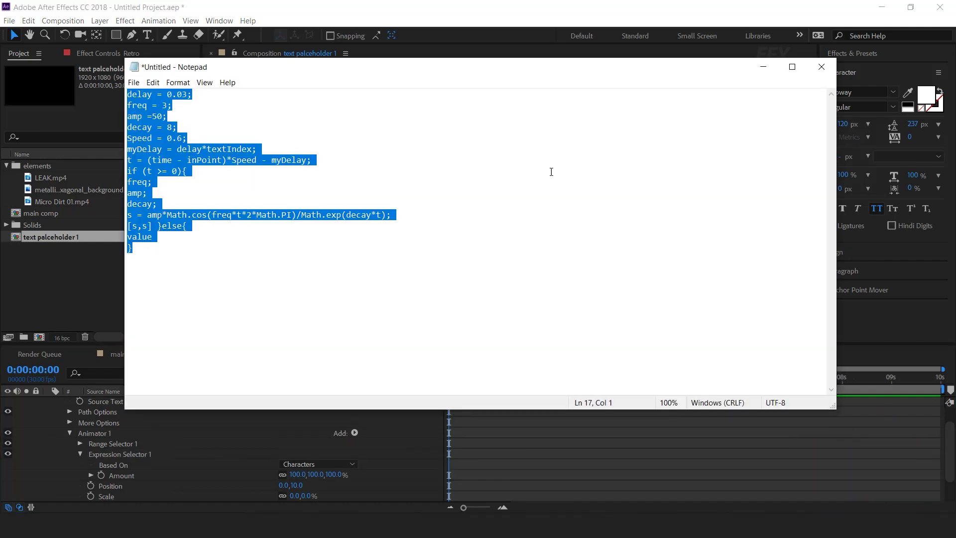
left_click(764, 67)
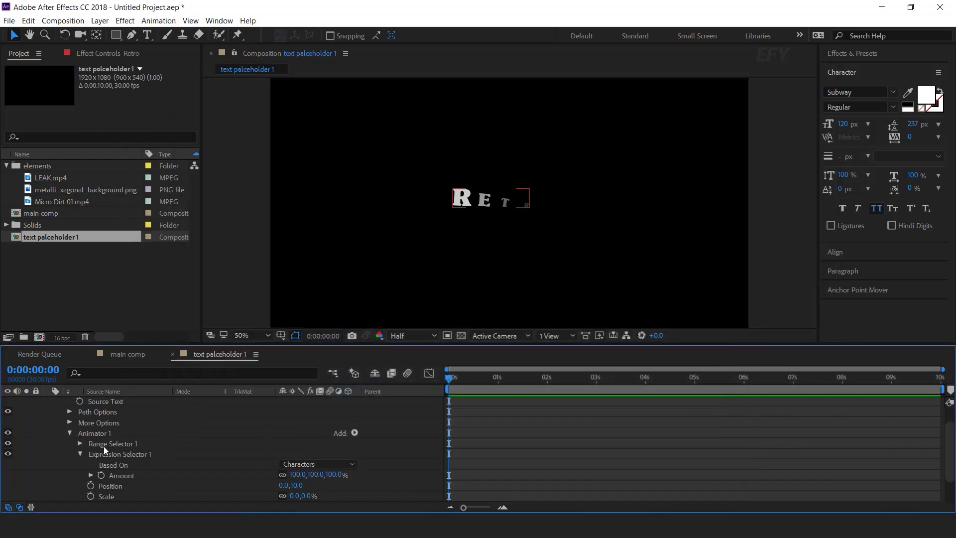
Step: Apply the copied bounce expression to the Amount of Expression Selector 1 and preview the text animation
left_click(102, 475, "alt")
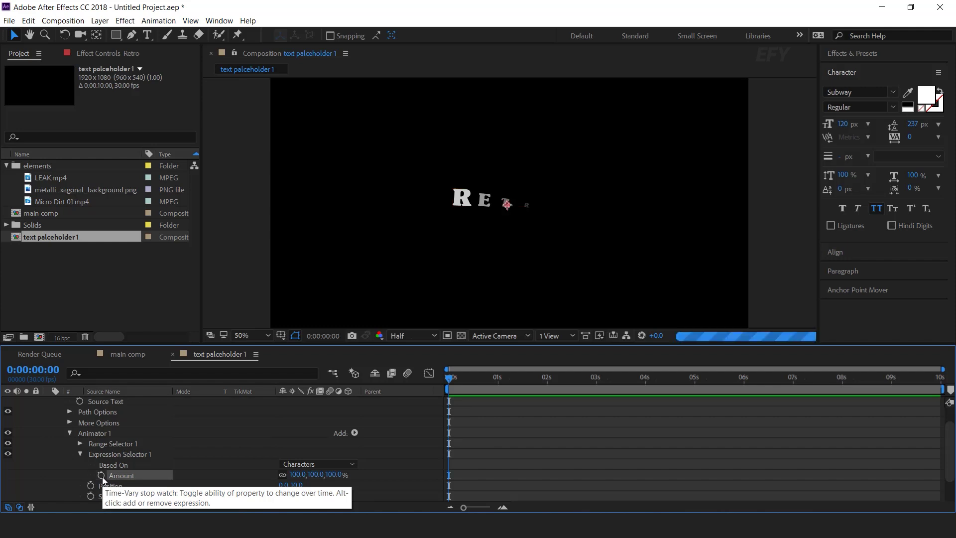
key("ctrl+v")
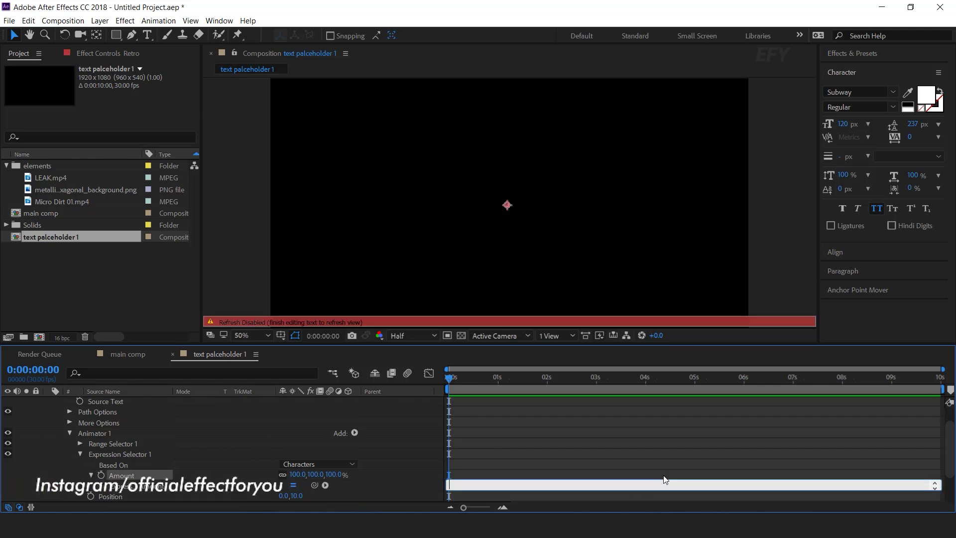
left_click(657, 446)
key("space")
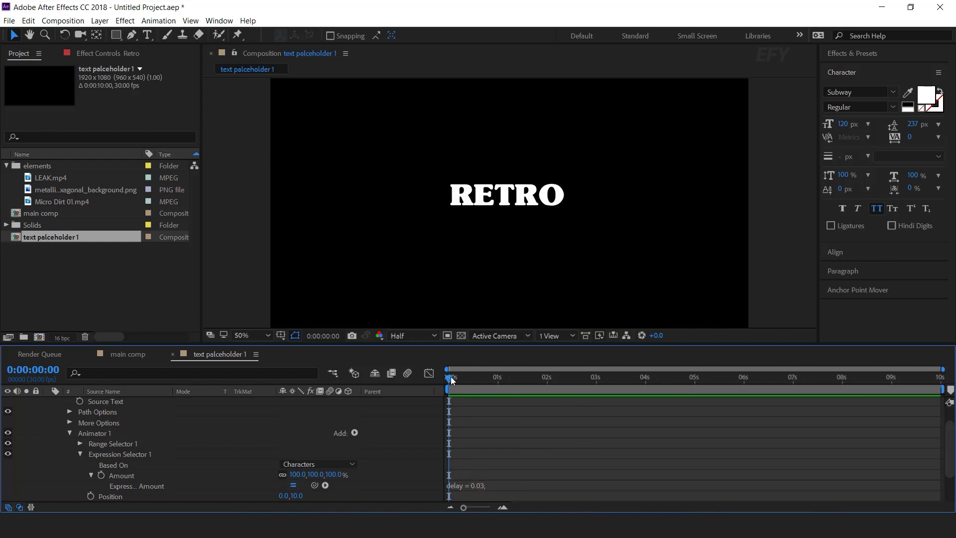
Step: Duplicate the Retro text layer, change the copy's text to trailer, and place it directly below RETRO
key("space")
scroll(49, 438, "up", 2)
left_click(49, 401)
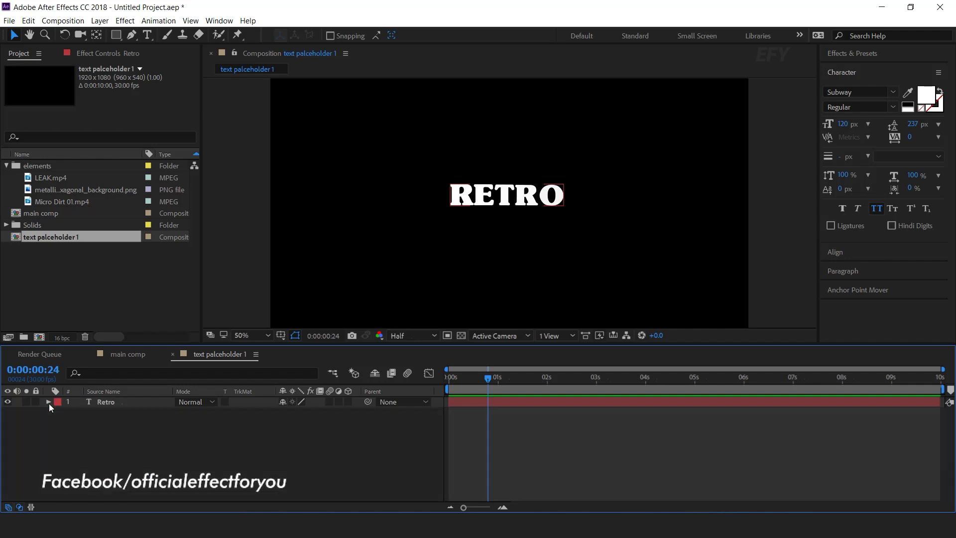
left_click(109, 401)
key("ctrl+d")
left_click_drag(534, 194, 535, 224)
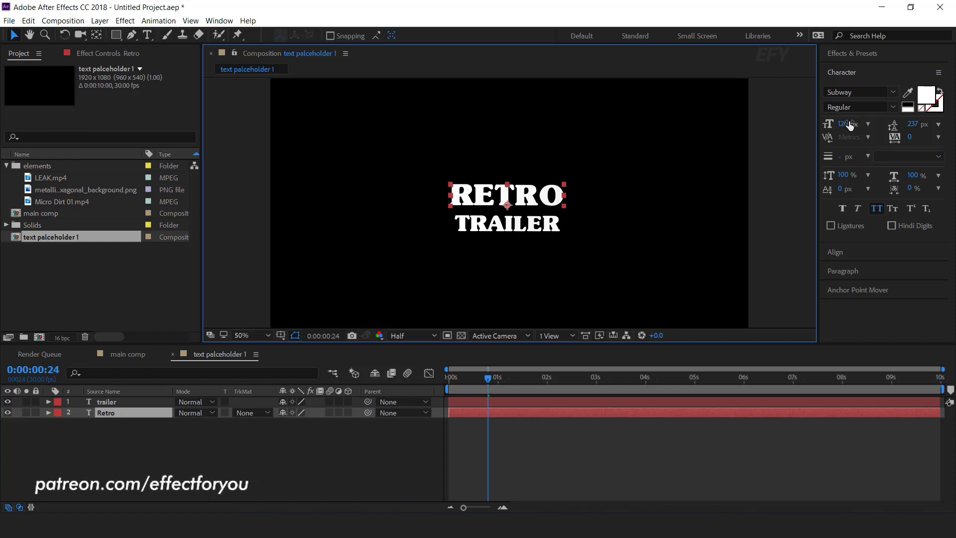
Step: Set the RETRO text's font size to 150 px and nudge TRAILER up close beneath it
left_click(847, 124)
type("150")
key("Return")
left_click(530, 228)
left_click_drag(529, 227, 528, 227)
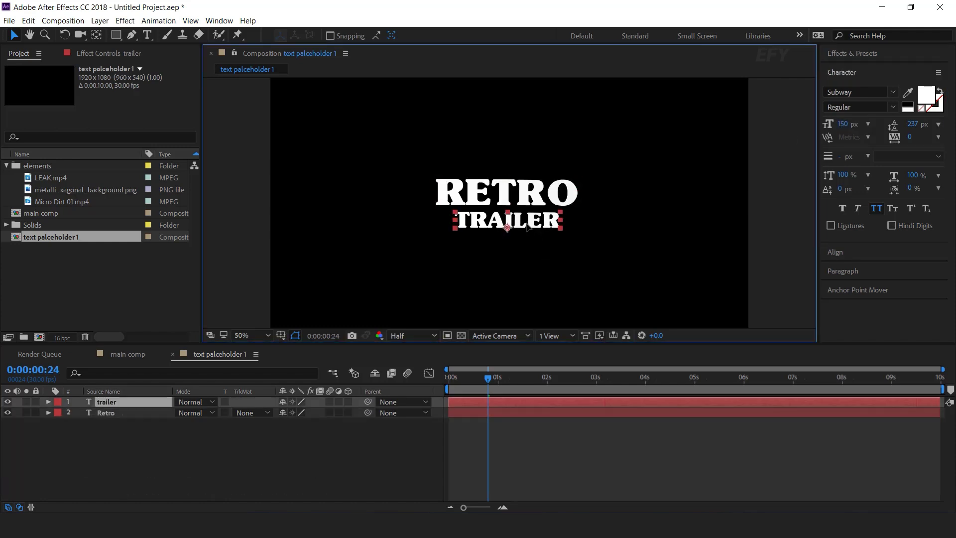
Step: Preview the RETRO TRAILER text animation from the first frame
left_click(362, 427)
key("comma")
key("period")
key("Home")
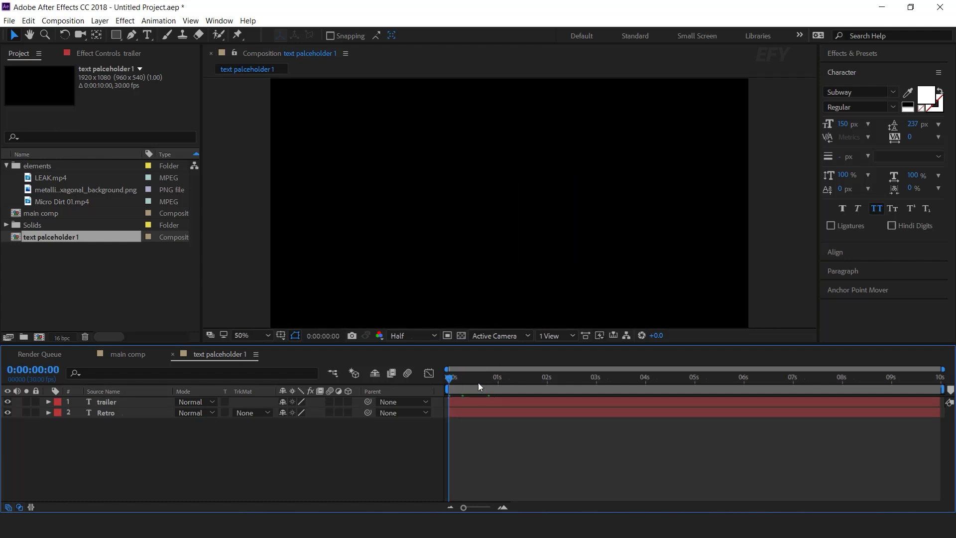
key("space")
left_click(518, 382)
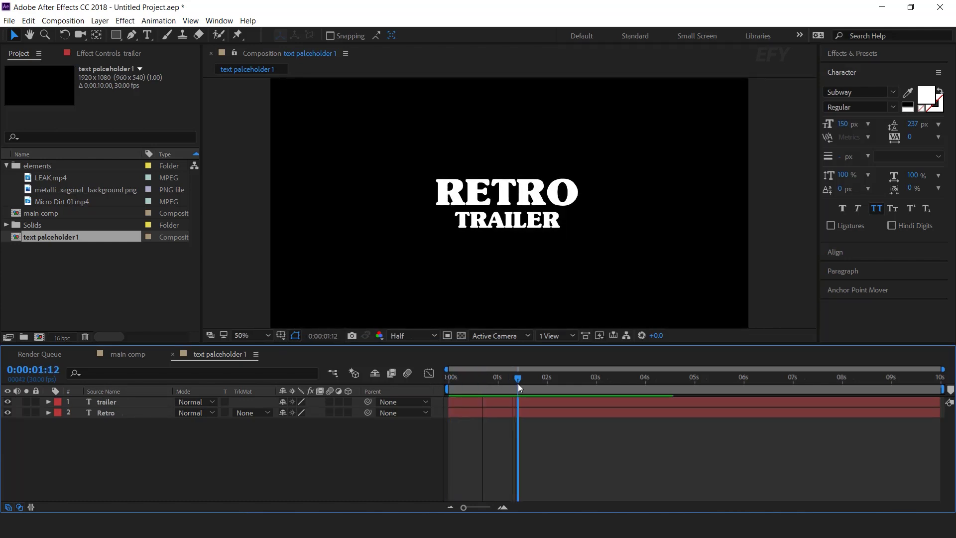
Step: Close the text palceholder 1 timeline and create a new composition named text pre comp 1
left_click(174, 354)
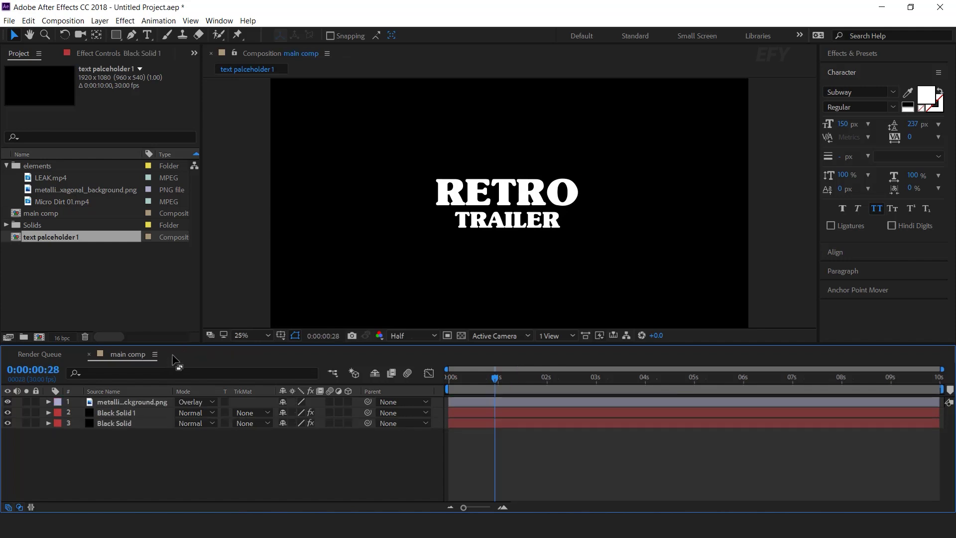
left_click(104, 274)
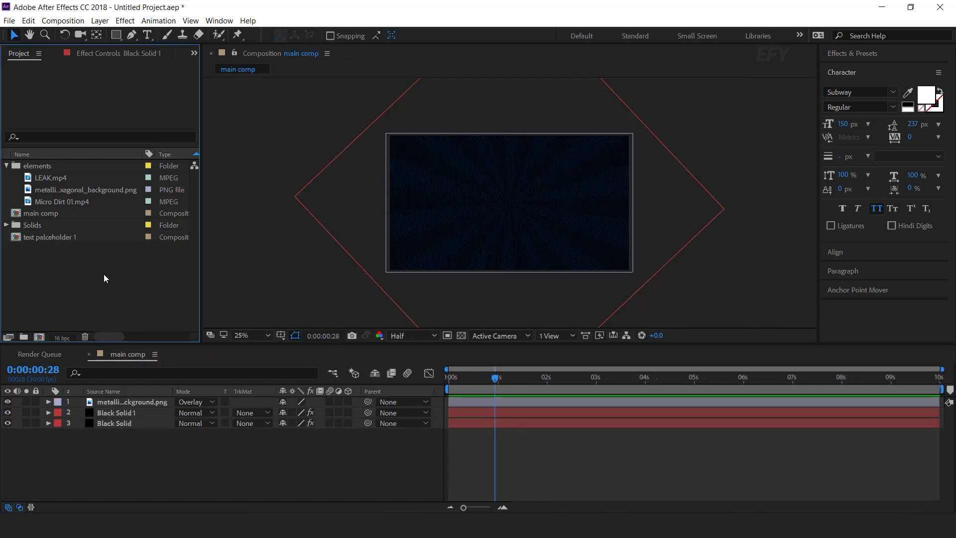
left_click(39, 337)
type("text")
type(" placeholder 2")
key("Return")
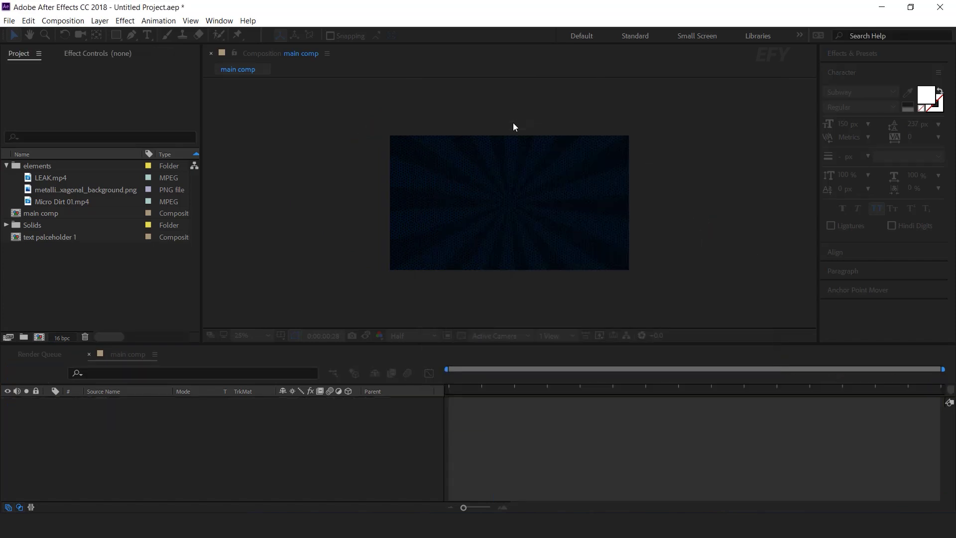
Step: Place text palceholder 1 as a layer in text pre comp 1 and scrub to check its animation
left_click(87, 283)
left_click(35, 238)
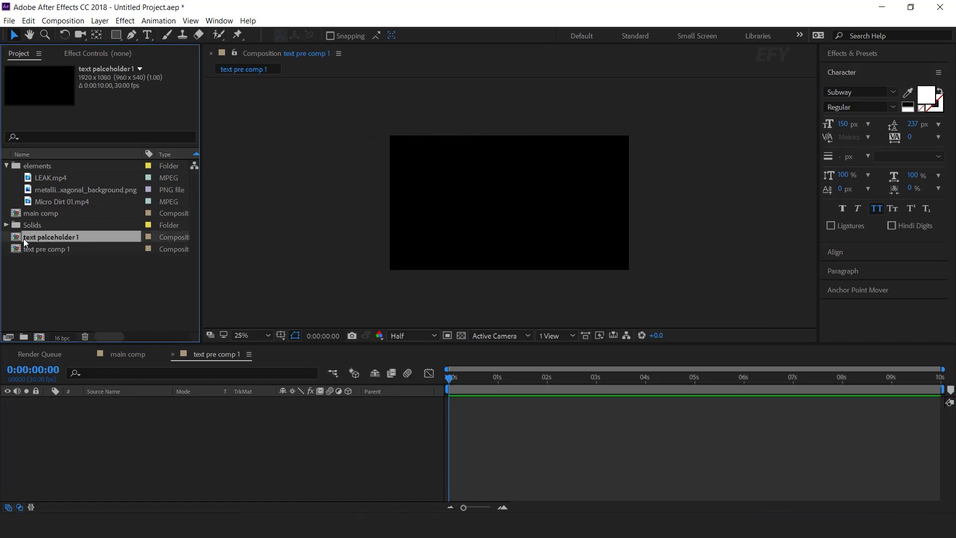
left_click_drag(14, 241, 192, 463)
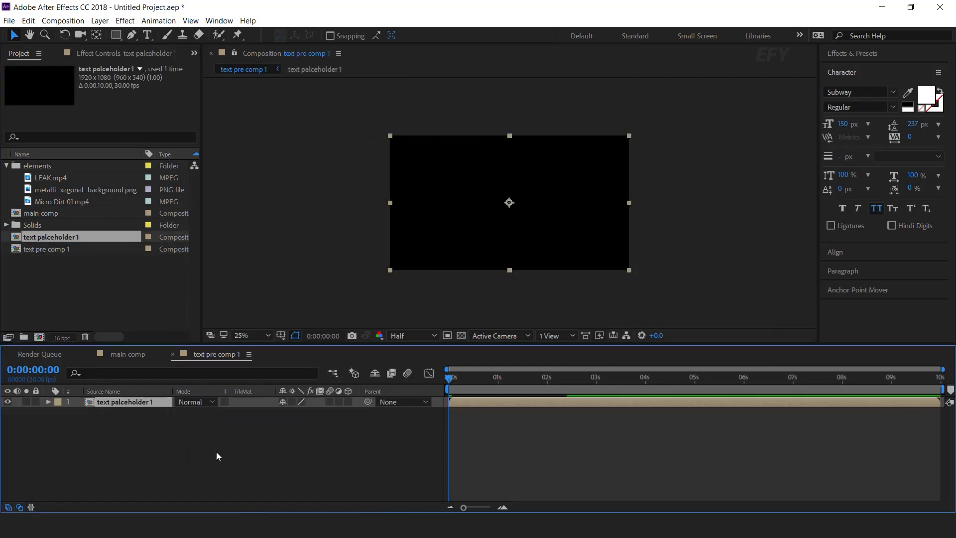
left_click_drag(455, 383, 516, 378)
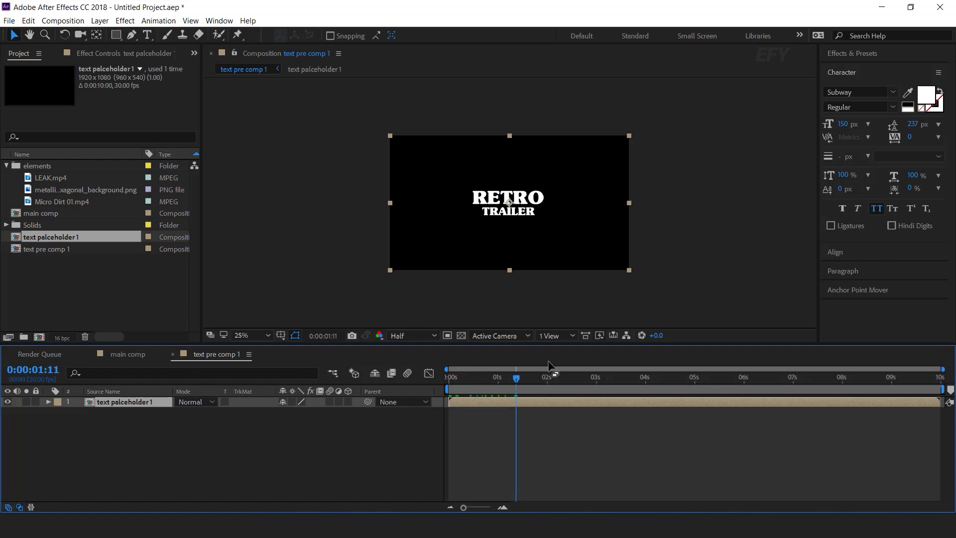
Step: Return to main comp and add text pre comp 1 as the topmost layer, above the hexagonal background image
left_click(238, 414)
left_click(173, 354)
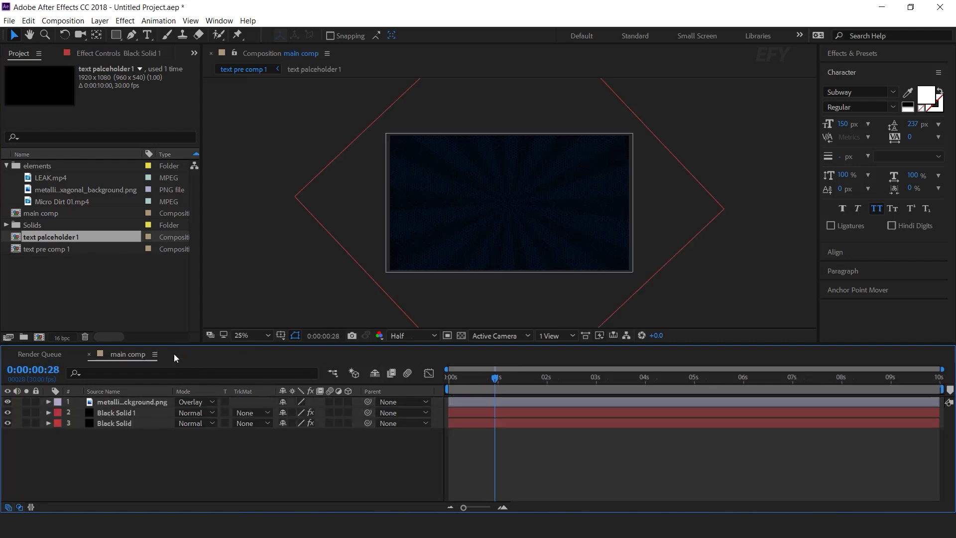
left_click(38, 252)
left_click(88, 287)
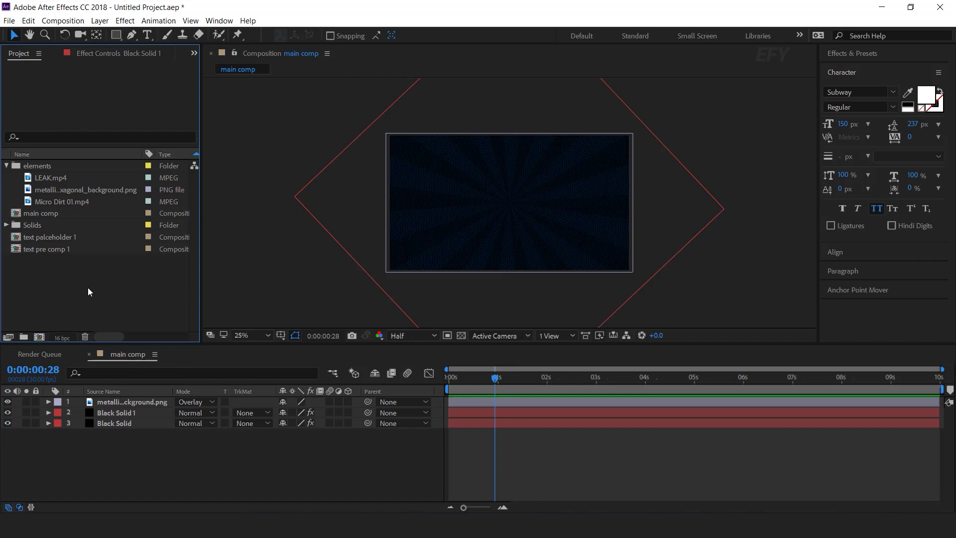
left_click_drag(30, 249, 129, 401)
key("period")
key("period")
Step: Apply a Fill effect with an orange color to the text pre comp 1 layer
key("ctrl+space")
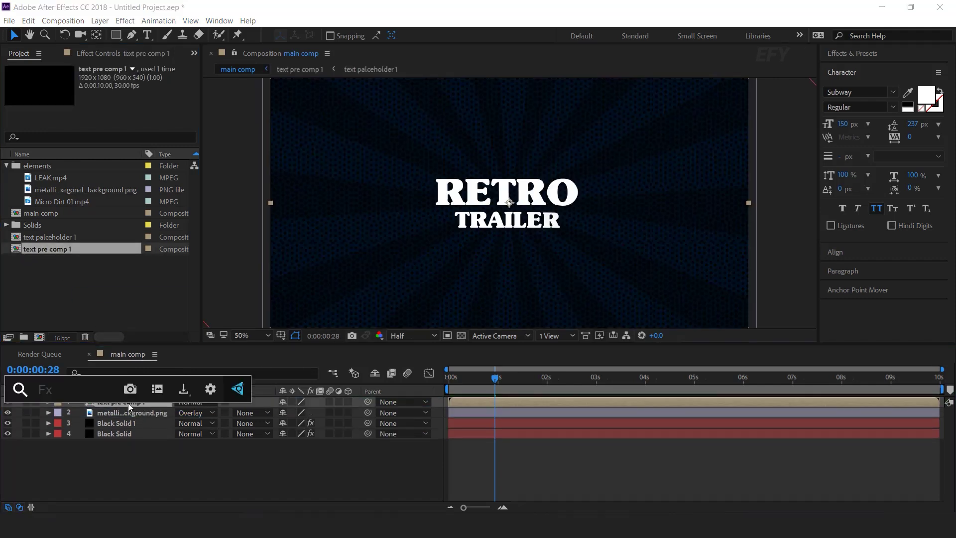
type("fil")
key("Return")
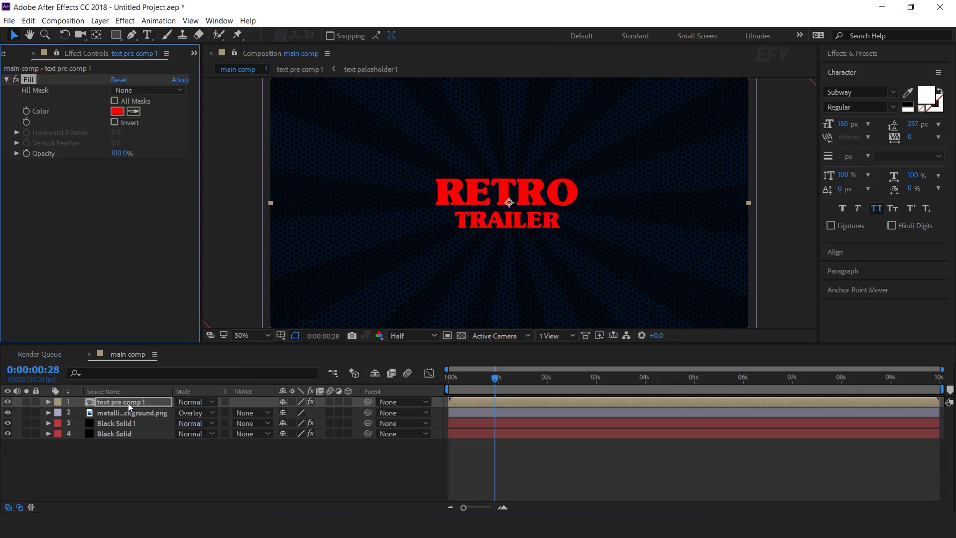
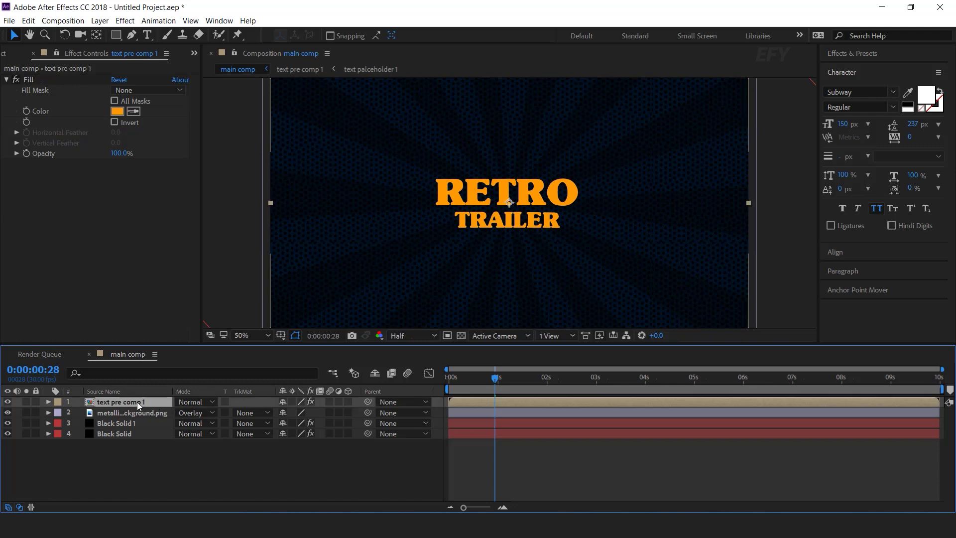
Step: Duplicate the text pre comp 1 layer and set the lower copy's Fill color to dark brown 352101
key("ctrl+d")
left_click(137, 413)
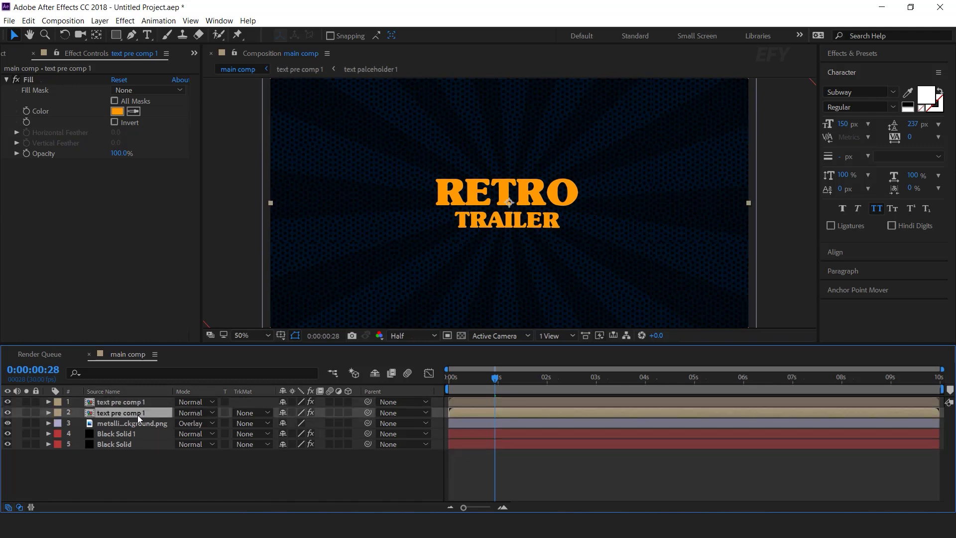
left_click(118, 111)
left_click_drag(188, 225, 188, 241)
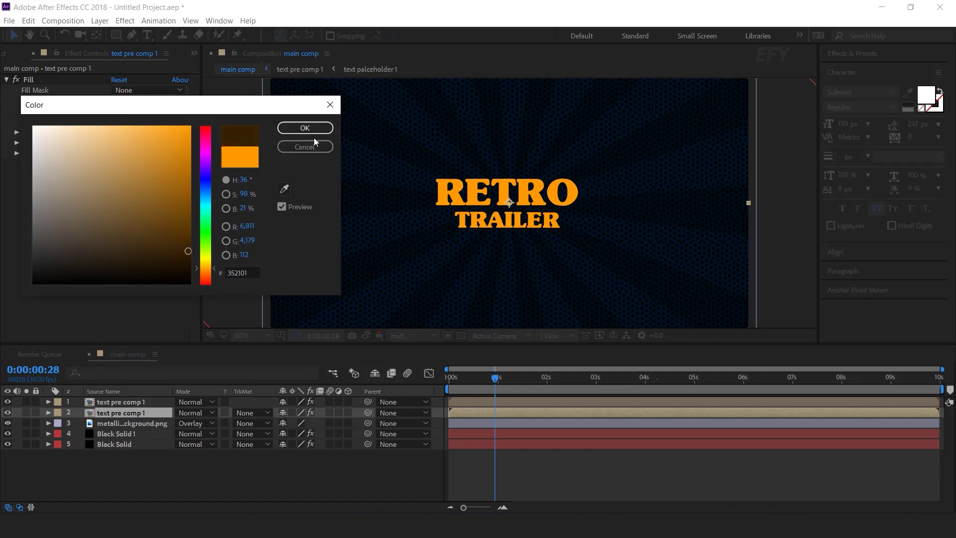
left_click(313, 129)
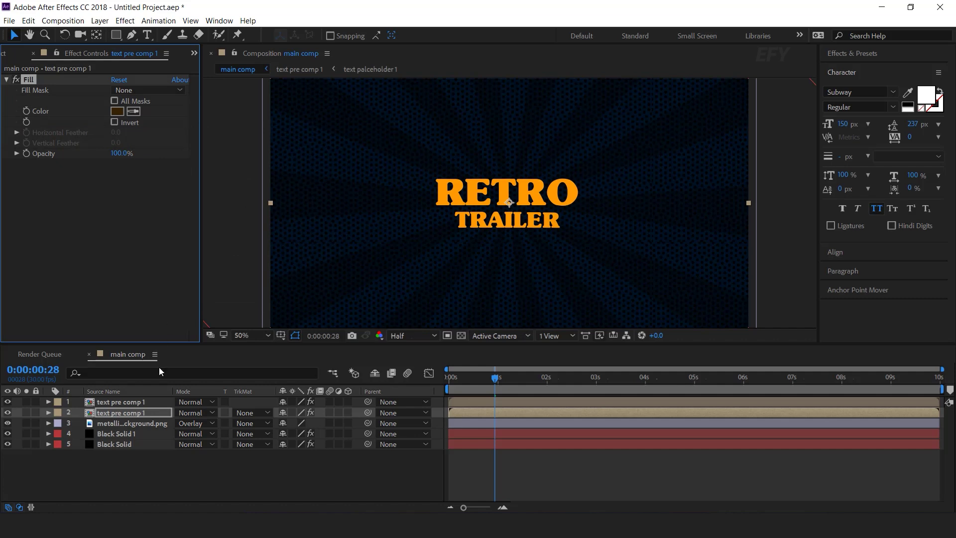
Step: Apply CC Radial Blur to the lower text pre comp 1 layer
left_click(134, 416)
key("ctrl+space")
type("cc ra")
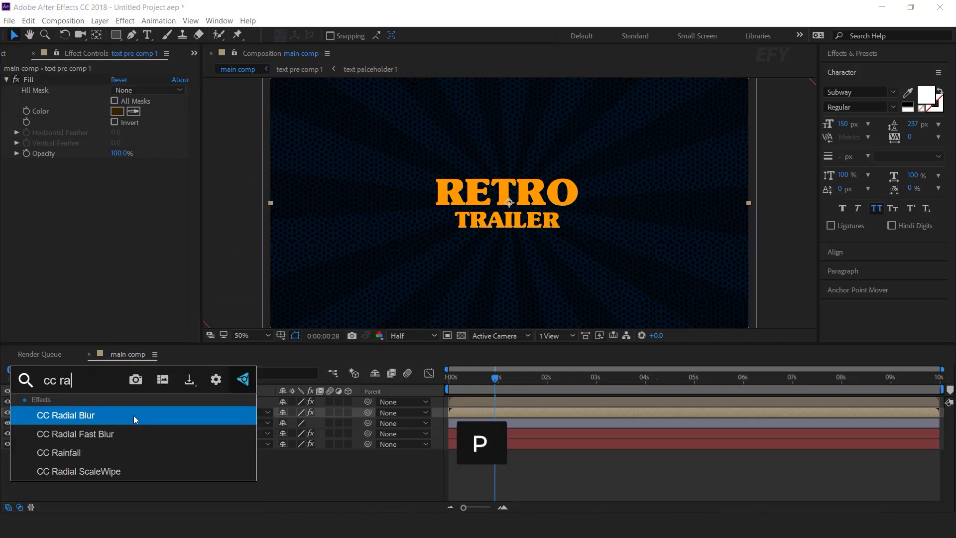
key("Return")
Step: Set the CC Radial Blur Type to Fading Zoom and its Amount to 10
scroll(526, 207, "up", 2)
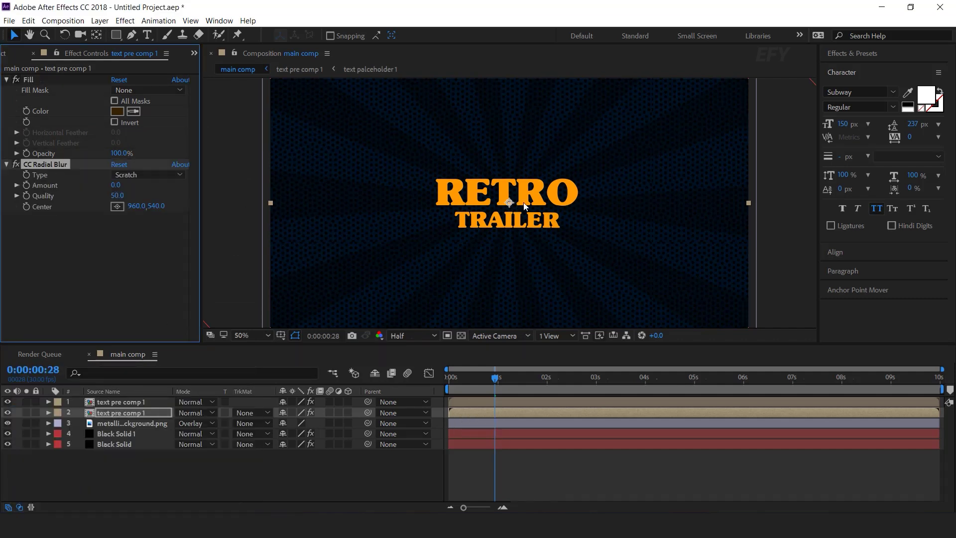
left_click(149, 175)
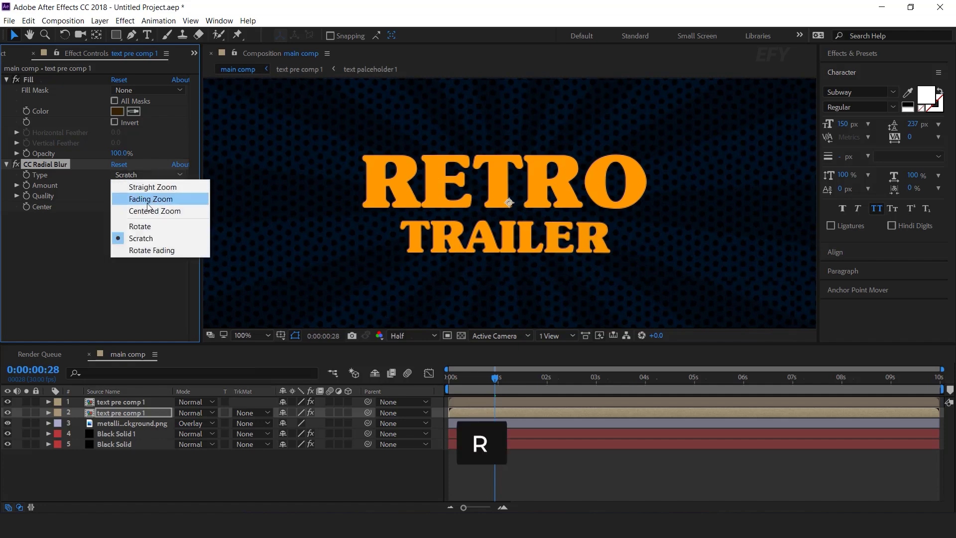
left_click(181, 202)
left_click(118, 185)
key("Return")
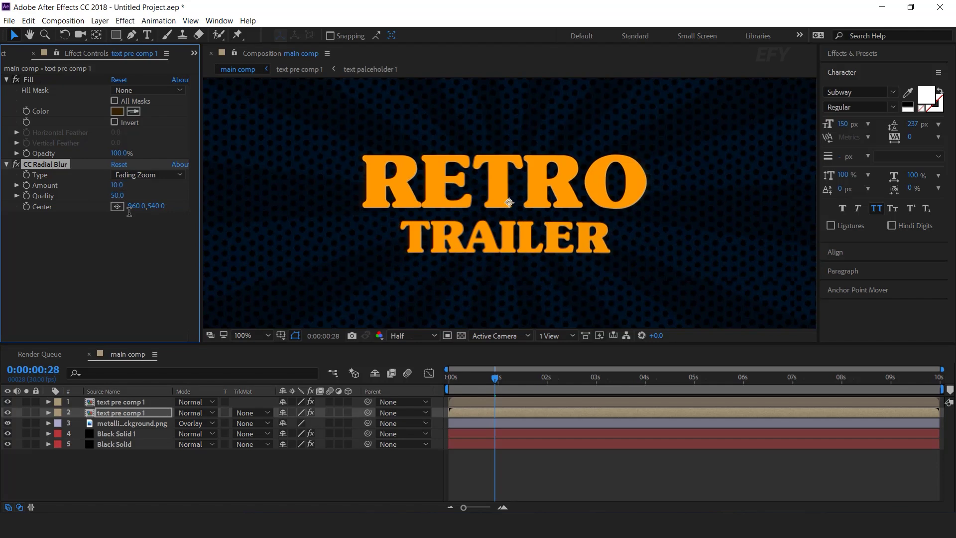
Step: Add Levels to the lower text pre comp 1 layer, using the Alpha channel with Alpha Input White at 1927.5
key("ctrl+space")
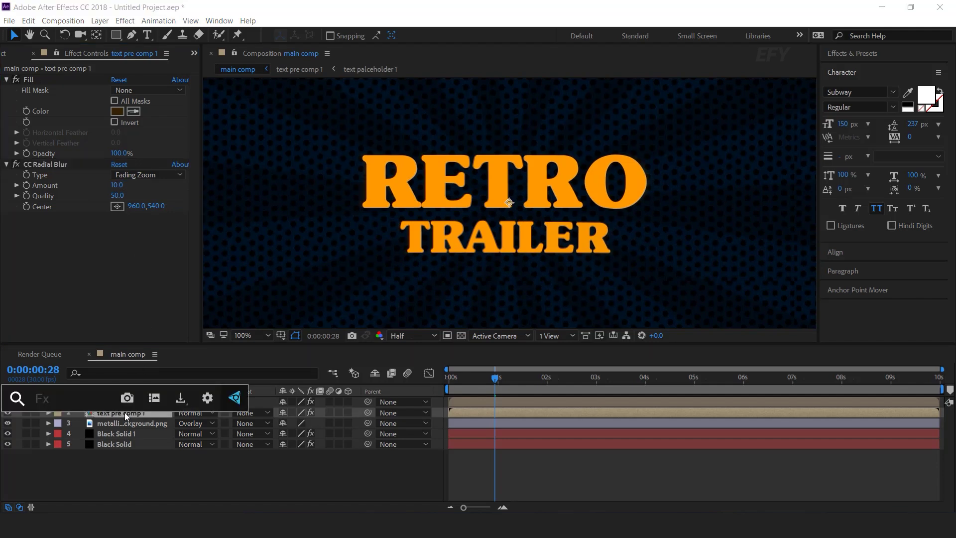
type("leve")
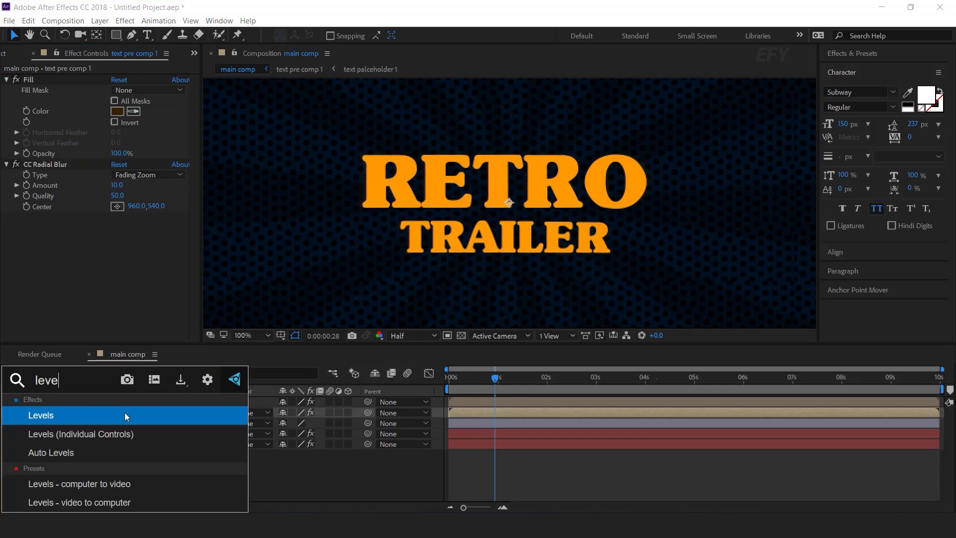
left_click(55, 413)
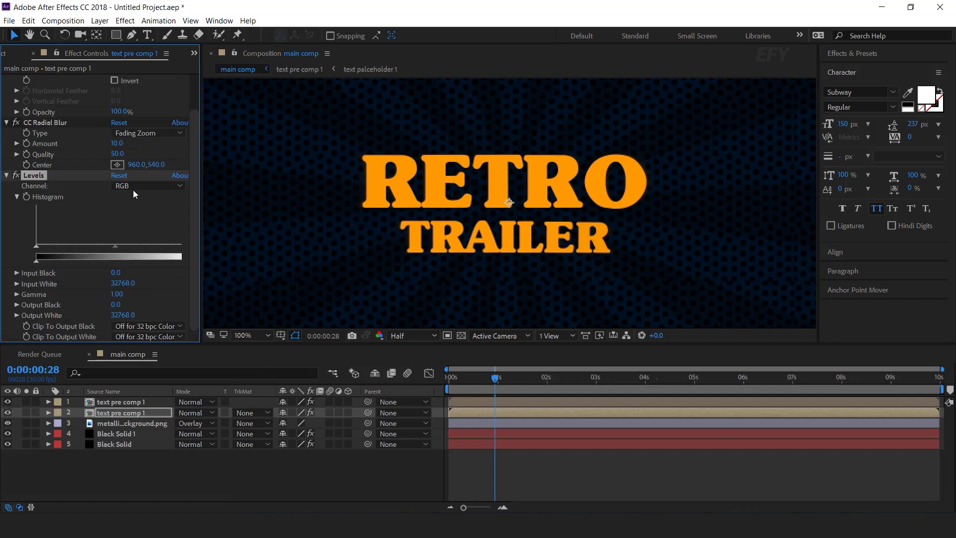
left_click(136, 186)
left_click(136, 249)
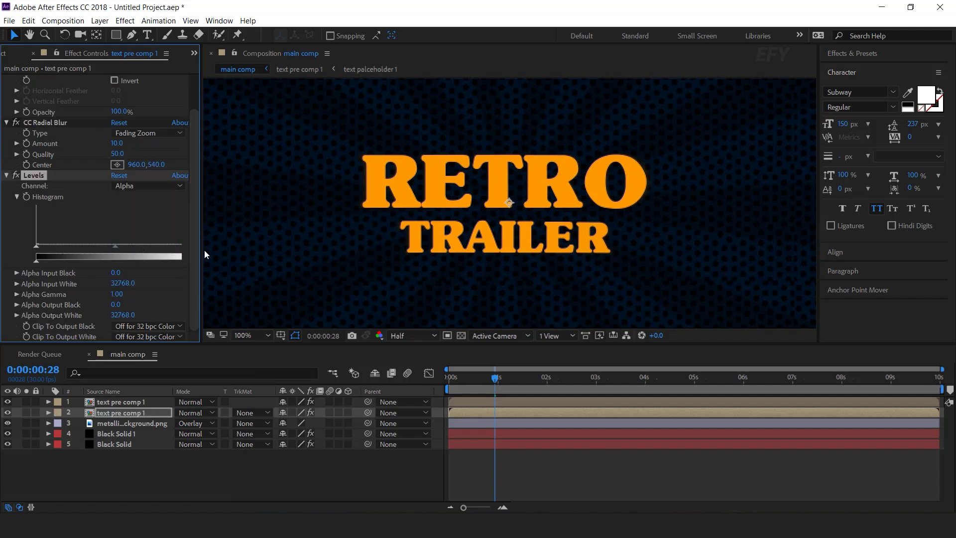
left_click_drag(201, 249, 287, 249)
left_click_drag(196, 248, 158, 248)
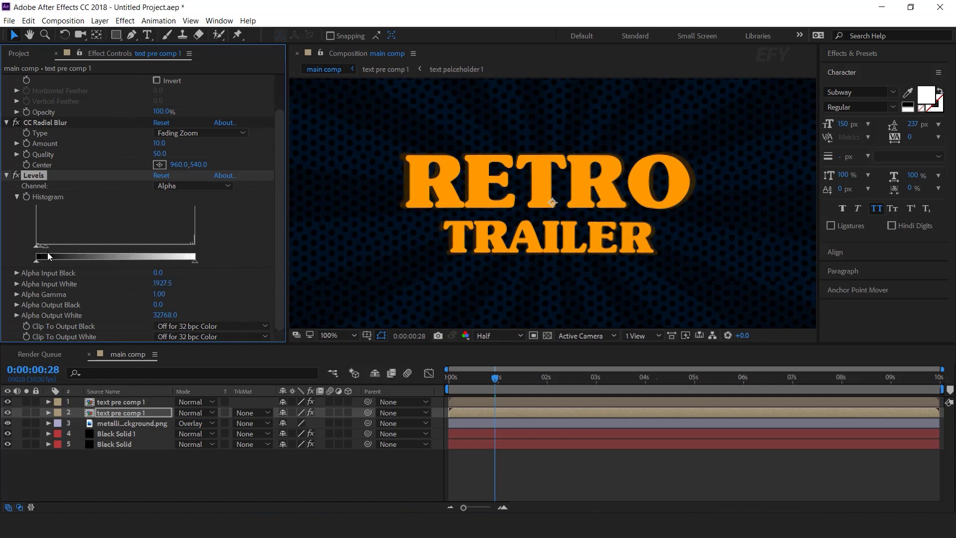
Step: Hide the orange text layer temporarily and compare the brown copy's edges with Levels off and on
left_click(8, 403)
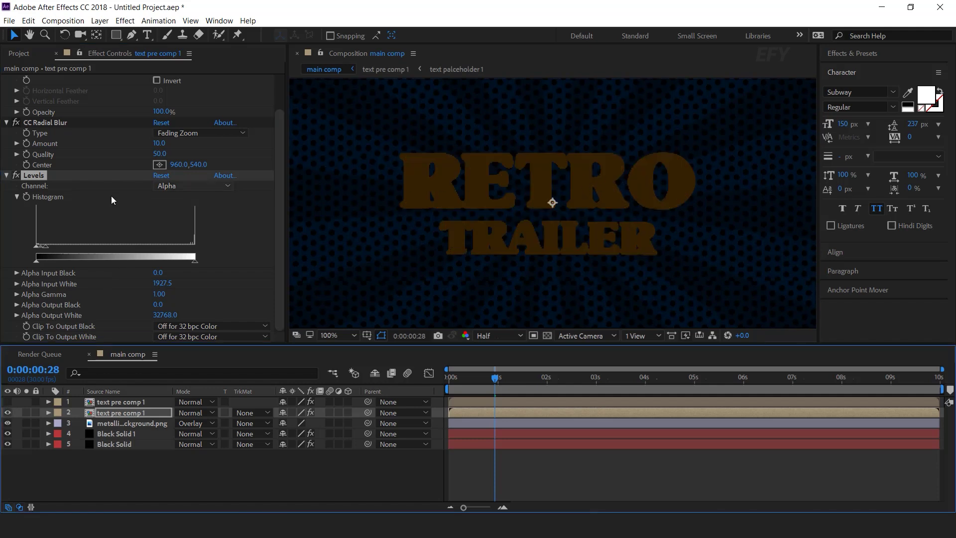
left_click(16, 176)
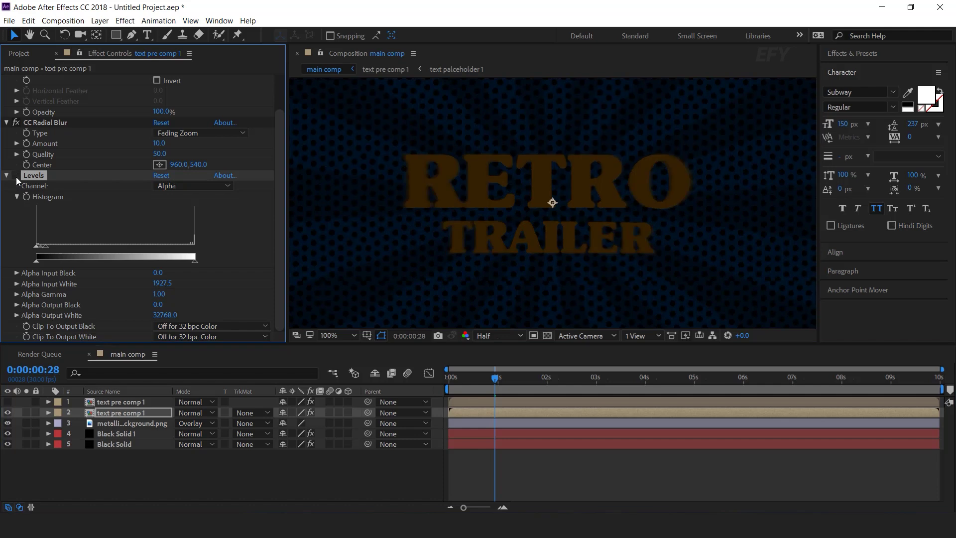
left_click(16, 176)
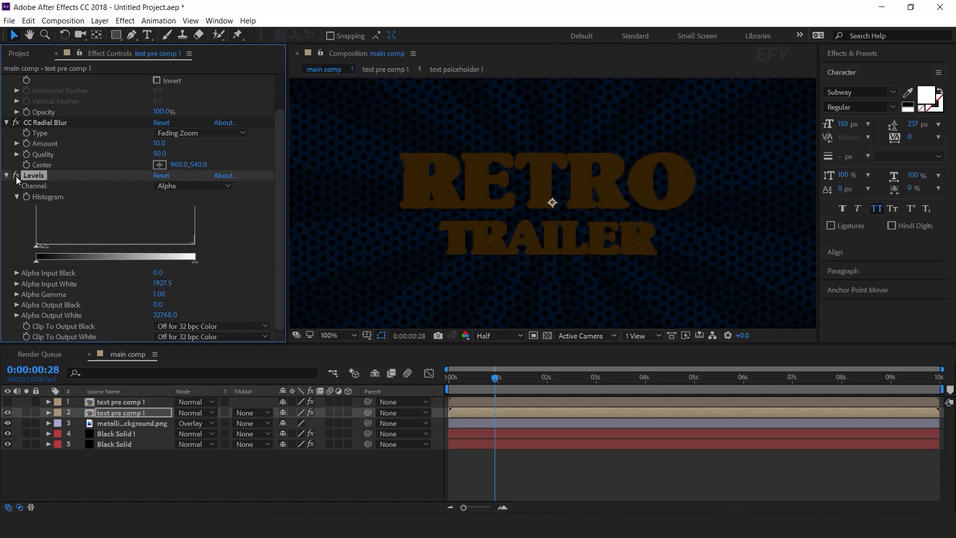
left_click(9, 403)
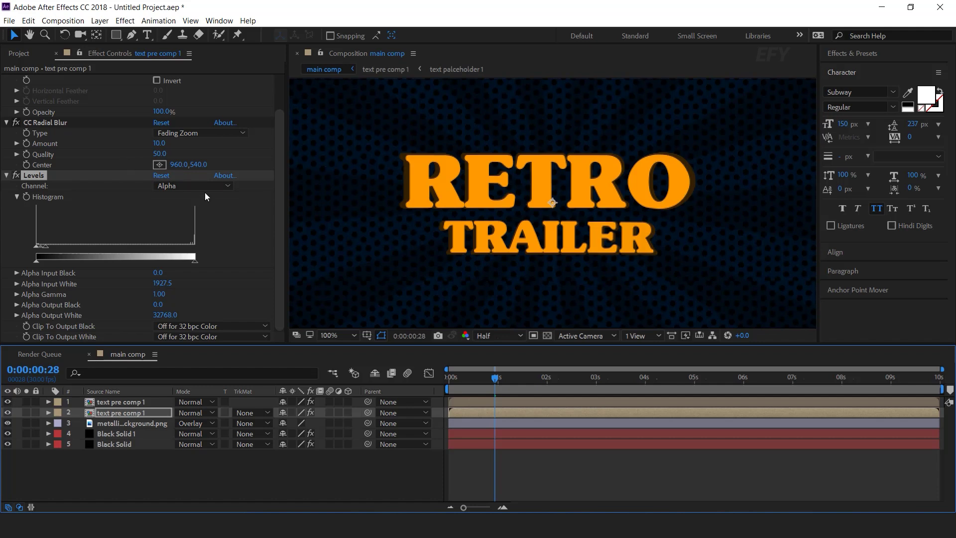
Step: Move the CC Radial Blur Center of the lower text pre comp 1 layer to 806, 219
scroll(206, 194, "up", 2)
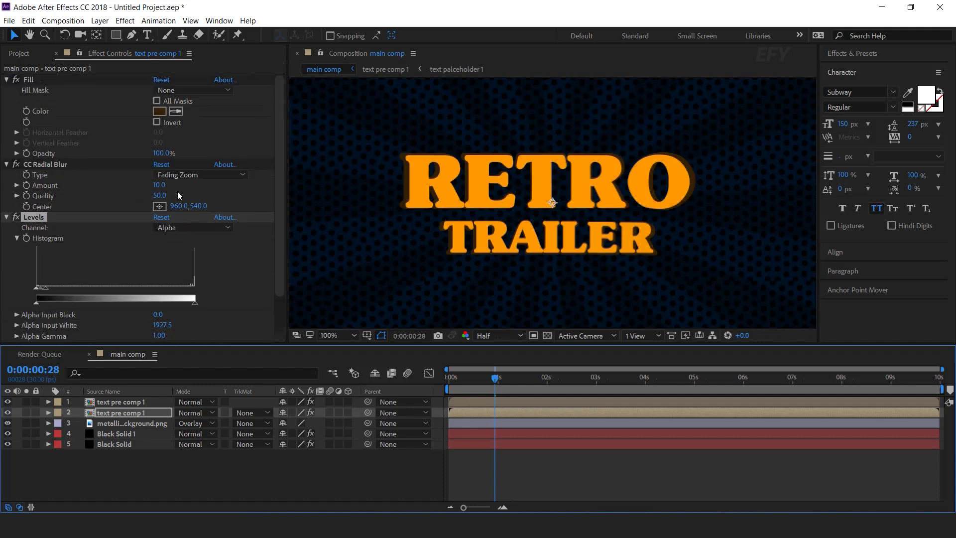
left_click(201, 212)
left_click_drag(553, 202, 553, 176)
left_click_drag(171, 206, 26, 212)
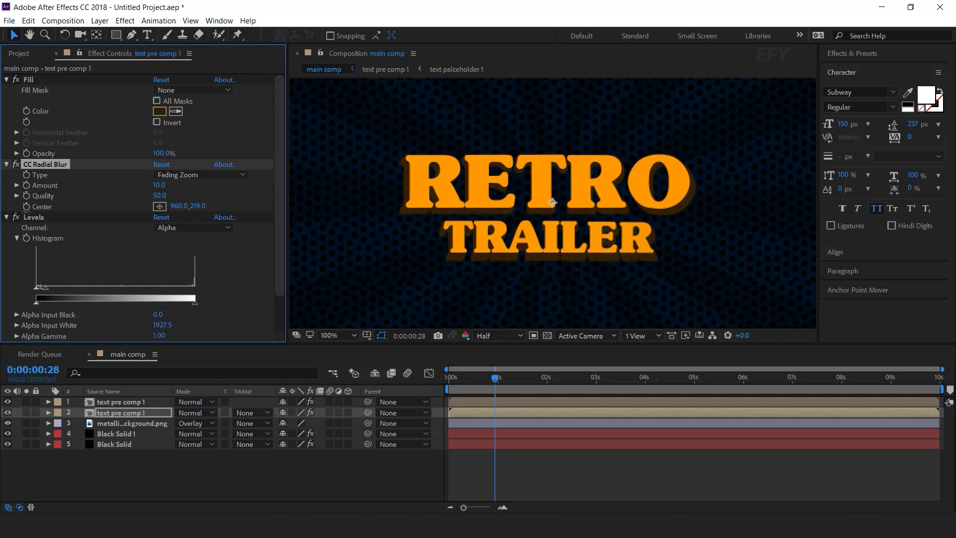
left_click_drag(171, 206, 293, 206)
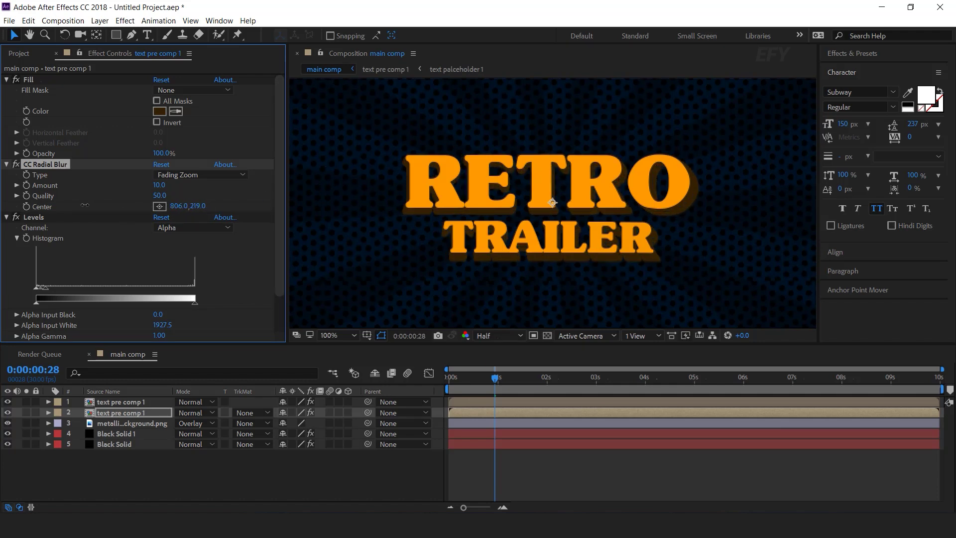
Step: Change the lower text copy's Fill color to a brighter reddish brown and preview the animation from the start
left_click(28, 79)
left_click(480, 378)
left_click_drag(460, 381, 489, 381)
key("Home")
key("space")
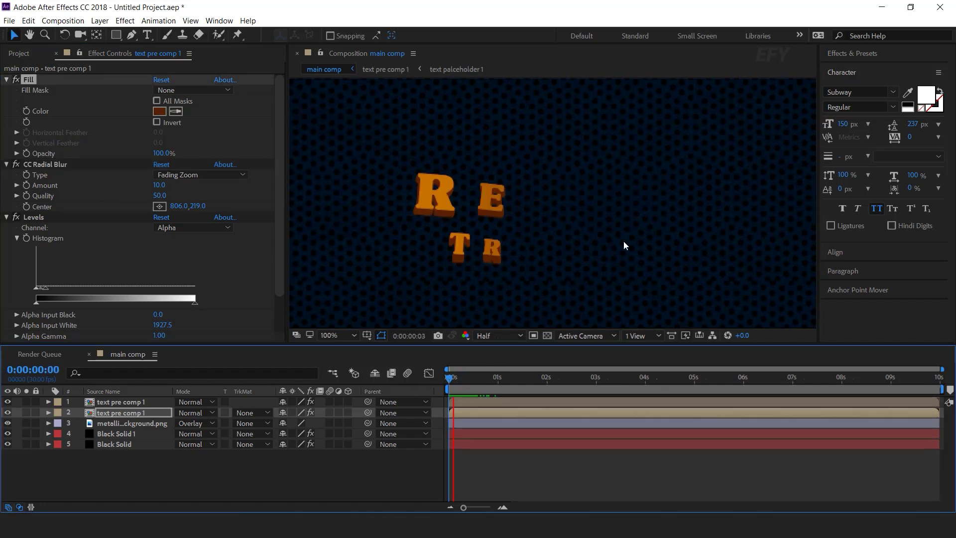
Step: Set the CC Radial Blur Center to 725, -87 and its Amount to 8 on the lower text copy
left_click(526, 384)
left_click_drag(197, 205, 79, 208)
left_click_drag(179, 205, 232, 204)
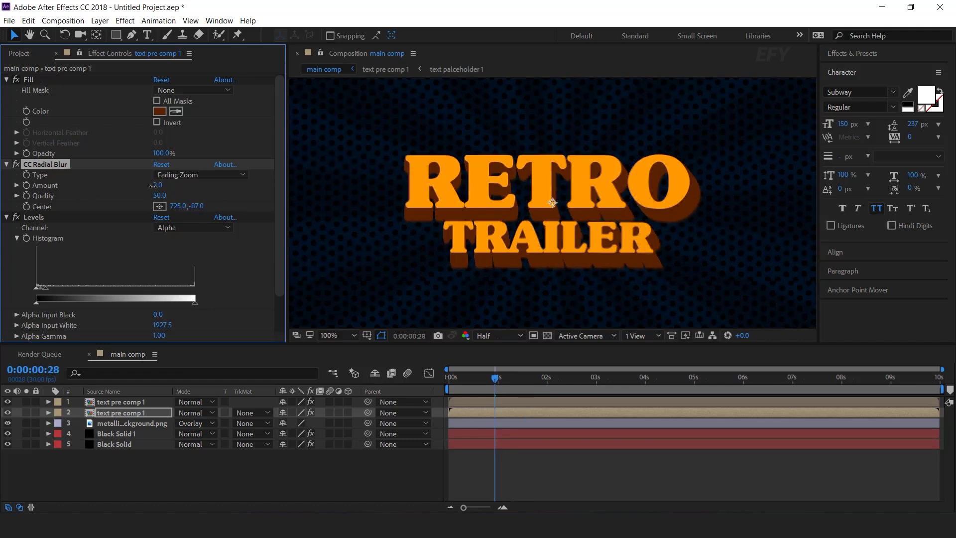
left_click_drag(152, 186, 166, 216)
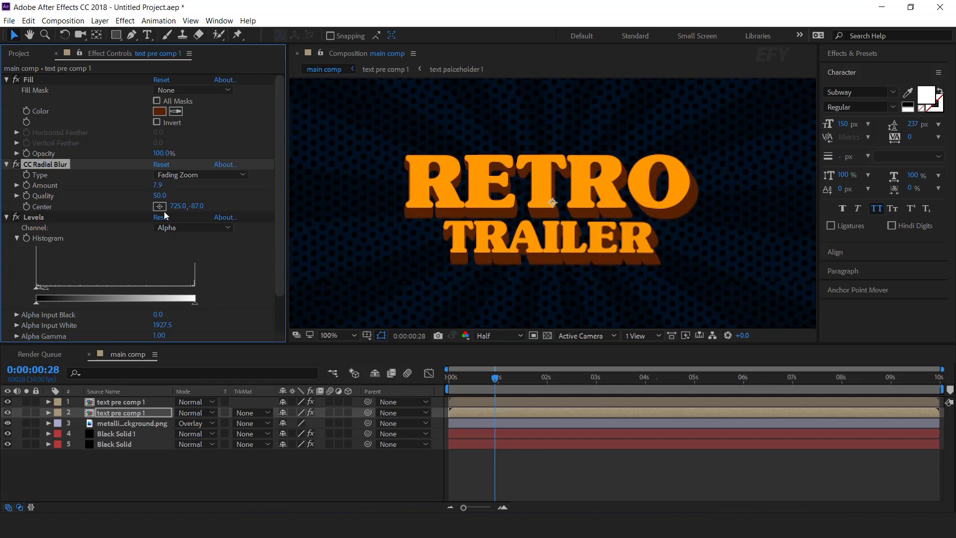
left_click(158, 185)
key("Return")
Step: Draw a wide, closed white rectangle above the RETRO TRAILER title as a new shape layer with the Pen tool
left_click(342, 477)
scroll(733, 214, "down", 2)
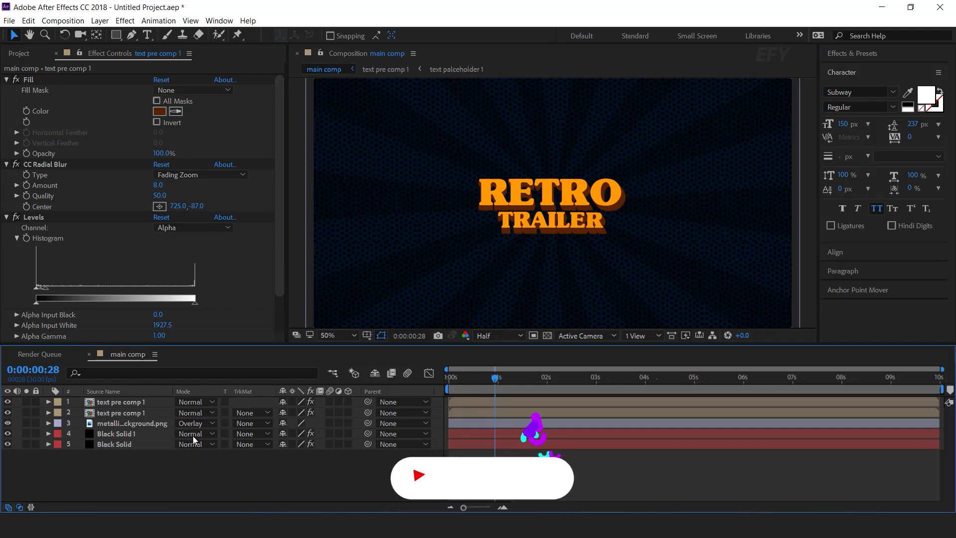
left_click(21, 54)
left_click(96, 300)
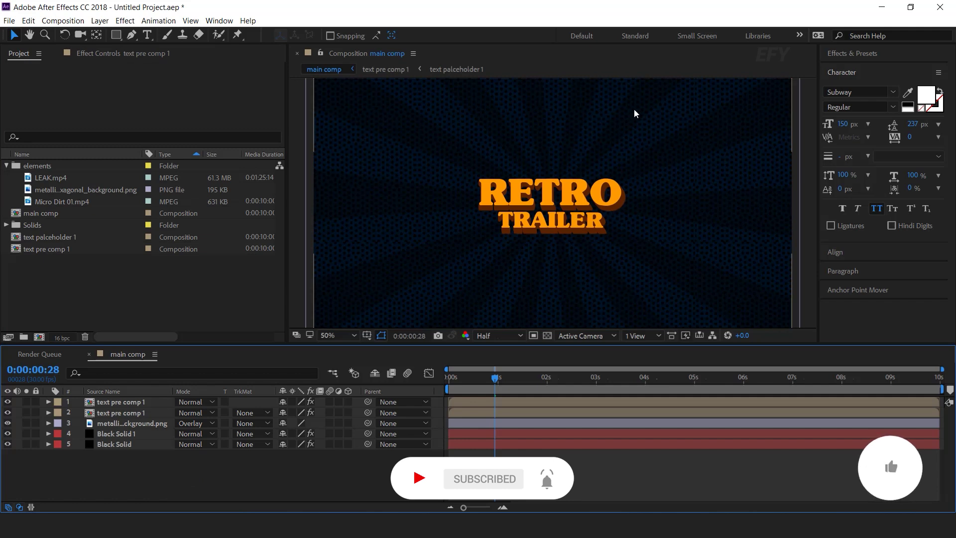
left_click(100, 298)
left_click(132, 35)
left_click(479, 103)
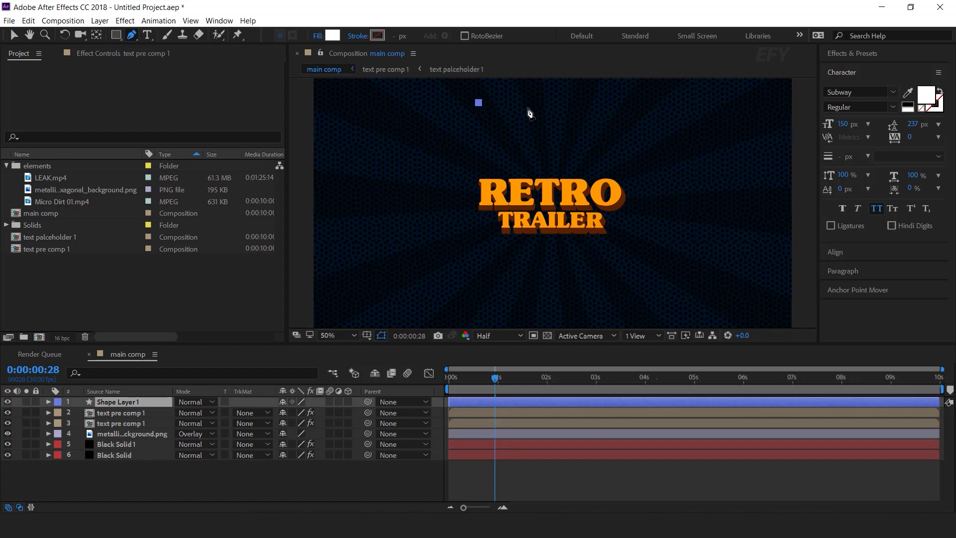
left_click(626, 103)
left_click(626, 130)
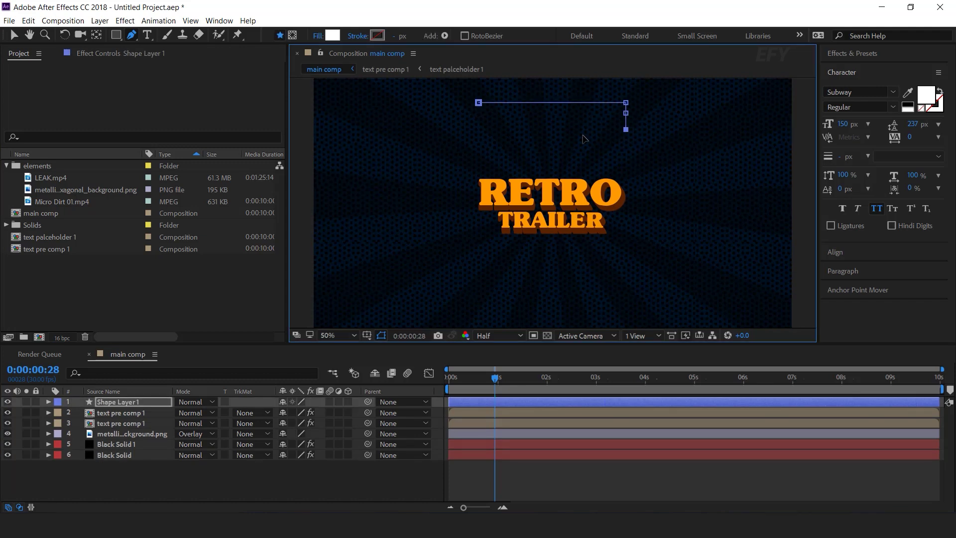
left_click(480, 130)
left_click(479, 103)
Step: Pull the midpoints of the rectangle's two short ends inward to form a notched ribbon banner
left_click_drag(480, 116, 488, 117)
left_click_drag(626, 116, 619, 116)
left_click(331, 485)
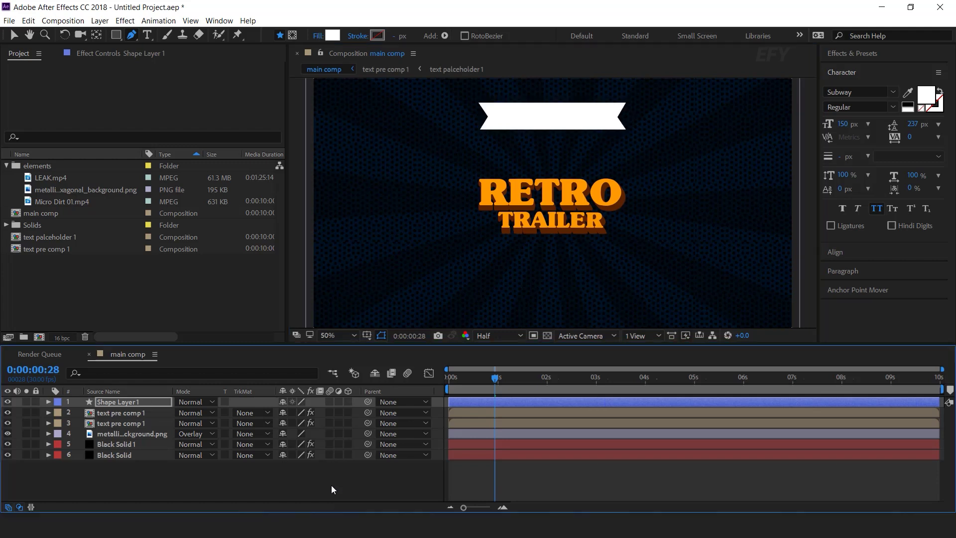
Step: Apply a Fill effect to Shape Layer 1 and color the banner light peach, about FFCF9C
left_click(117, 402)
key("ctrl+space")
type("fil")
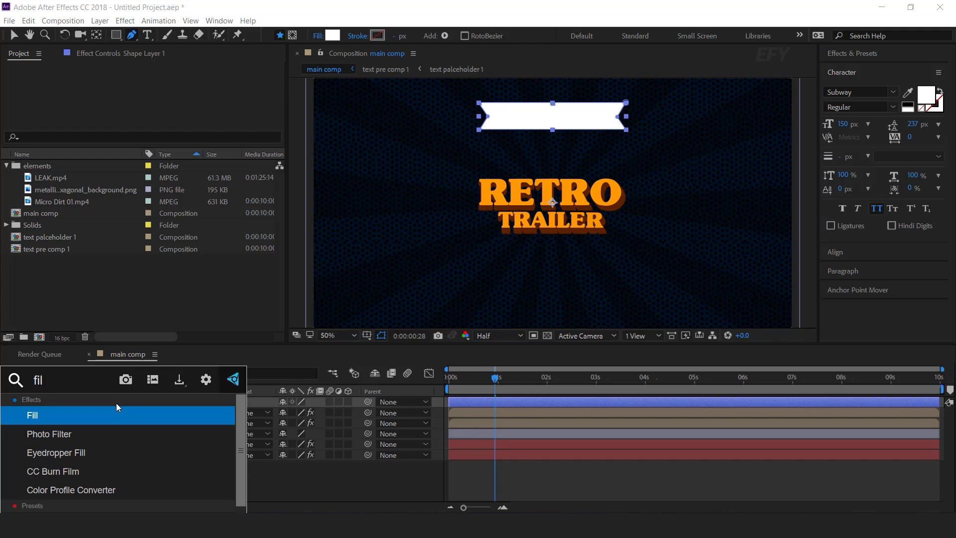
key("Return")
left_click(162, 113)
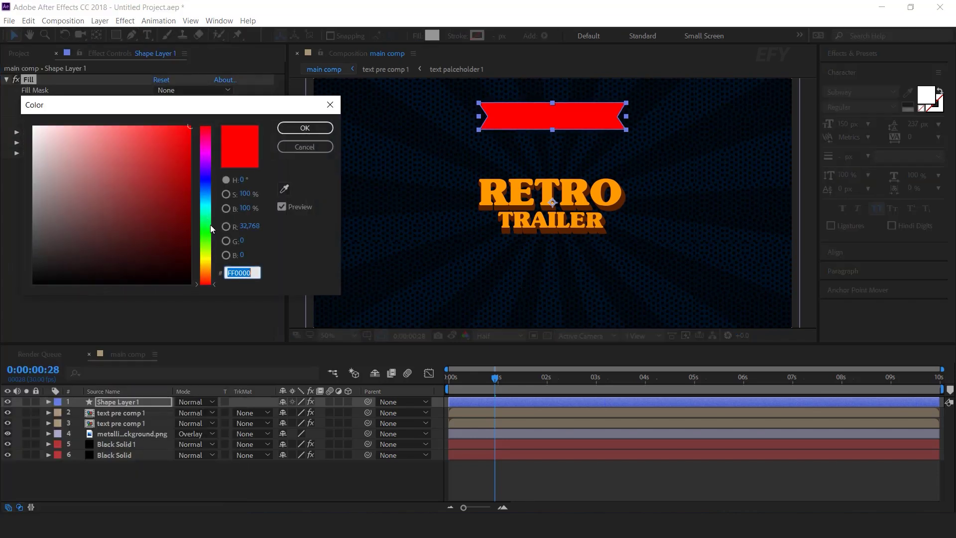
left_click(208, 270)
left_click(88, 127)
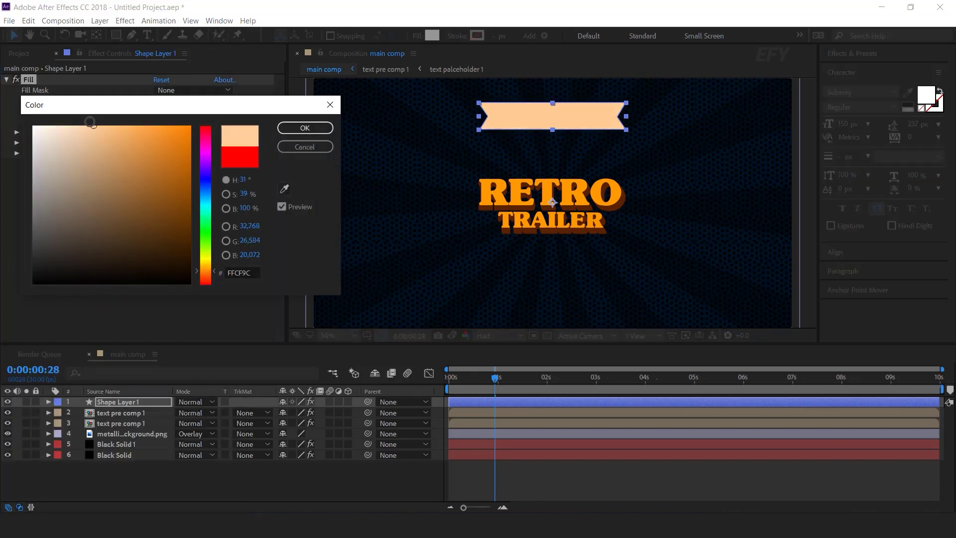
left_click(305, 128)
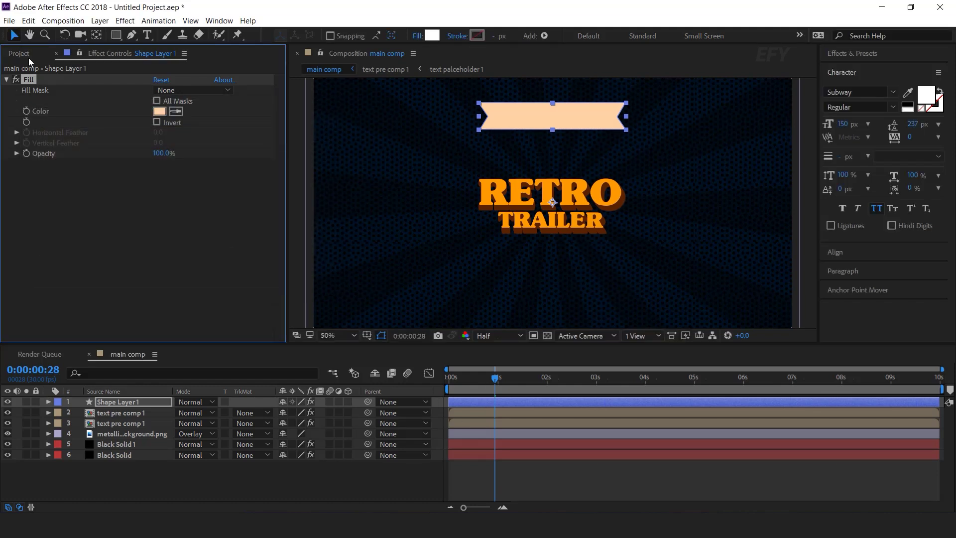
Step: Center the anchor point on the banner and keyframe its horizontal Scale at 0% at the start of the composition
left_click(148, 489)
left_click(115, 405)
key("s")
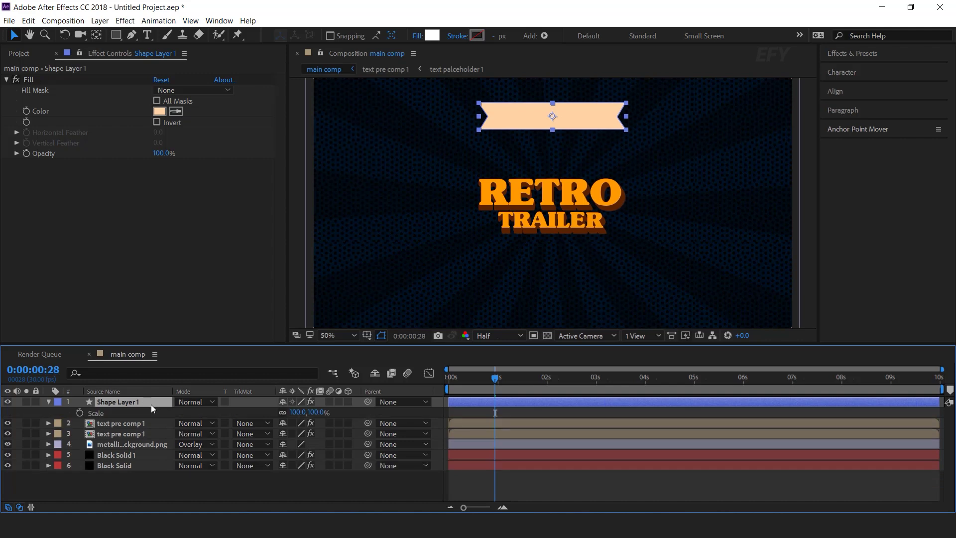
key("Home")
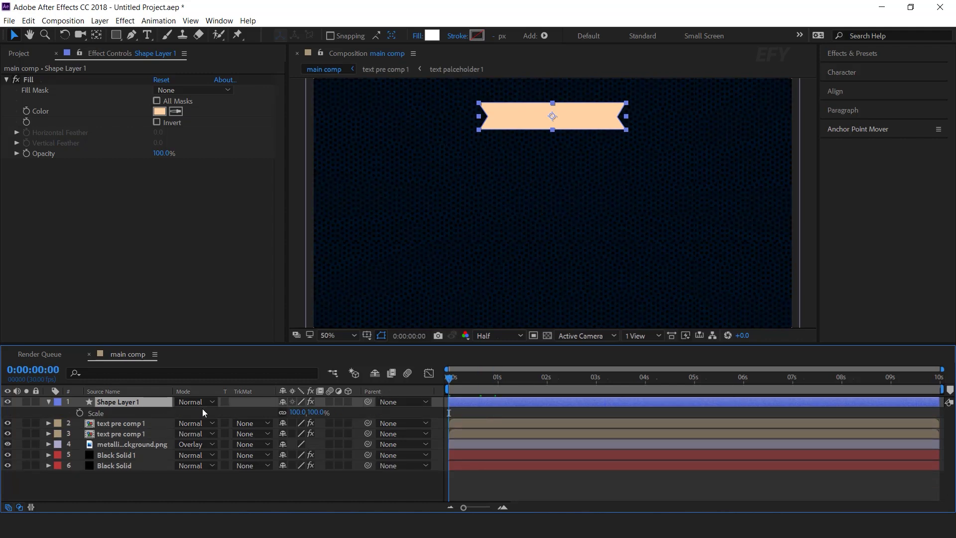
left_click(79, 412)
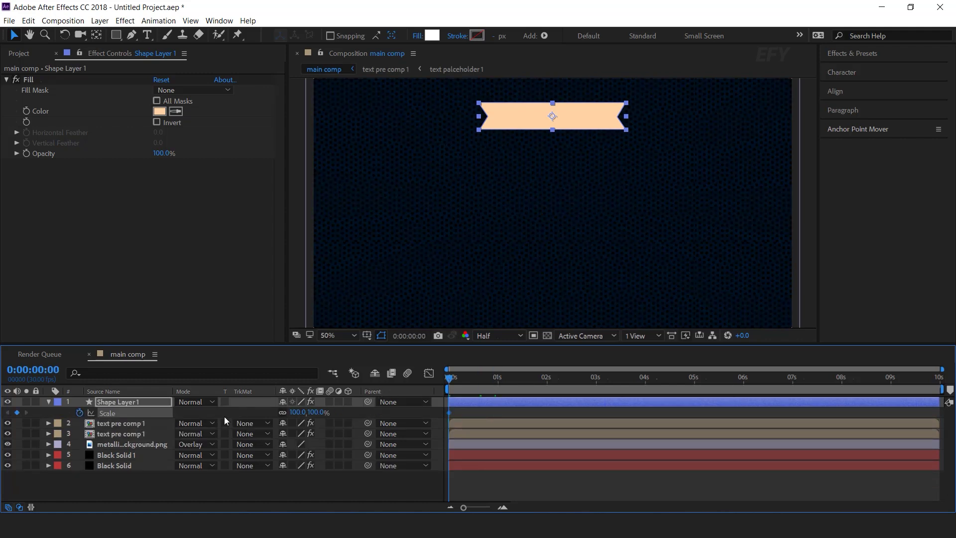
left_click(297, 412)
type("0")
key("Return")
Step: Keyframe the banner's horizontal Scale at 100% at 0:00:00:20 and preview the opening animation
key("=")
key("space")
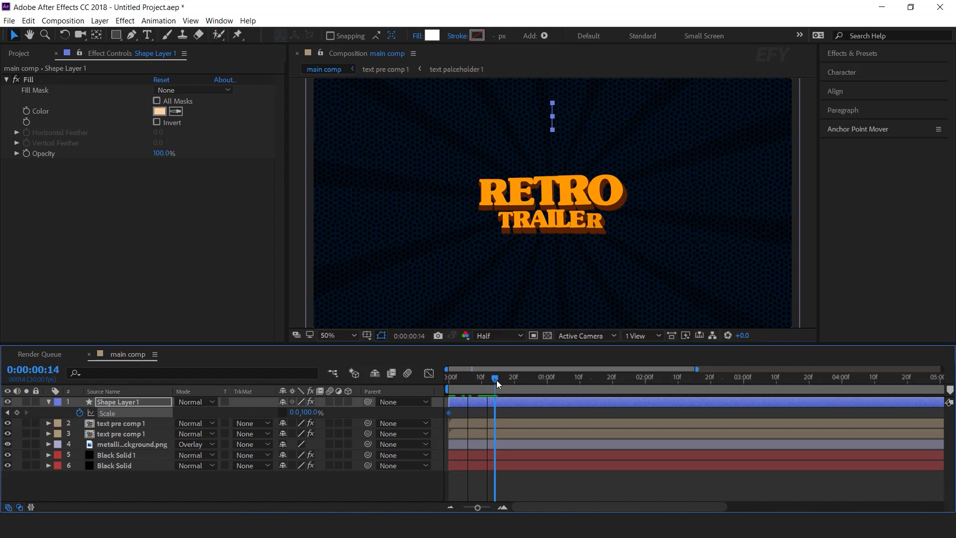
left_click(515, 382)
left_click(295, 412)
key("Return")
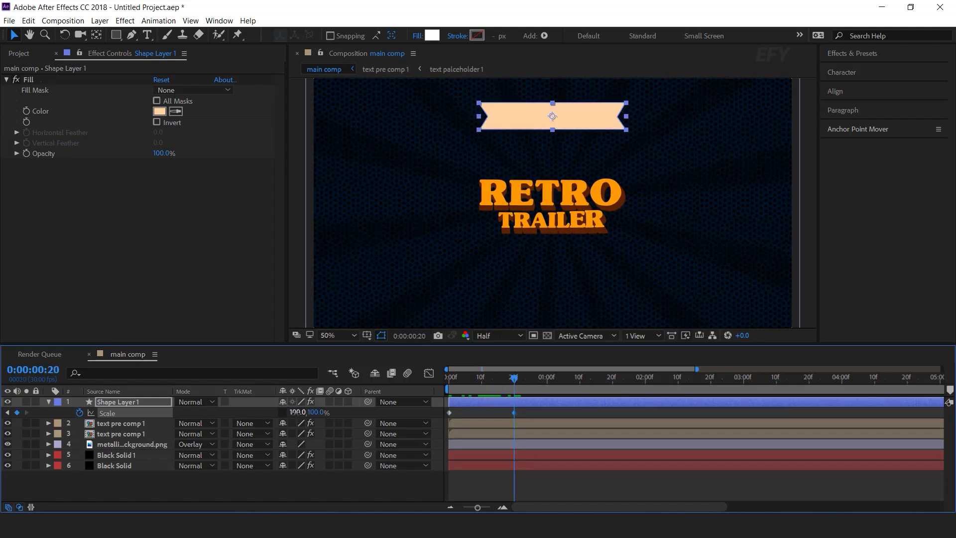
left_click_drag(491, 380, 426, 396)
key("space")
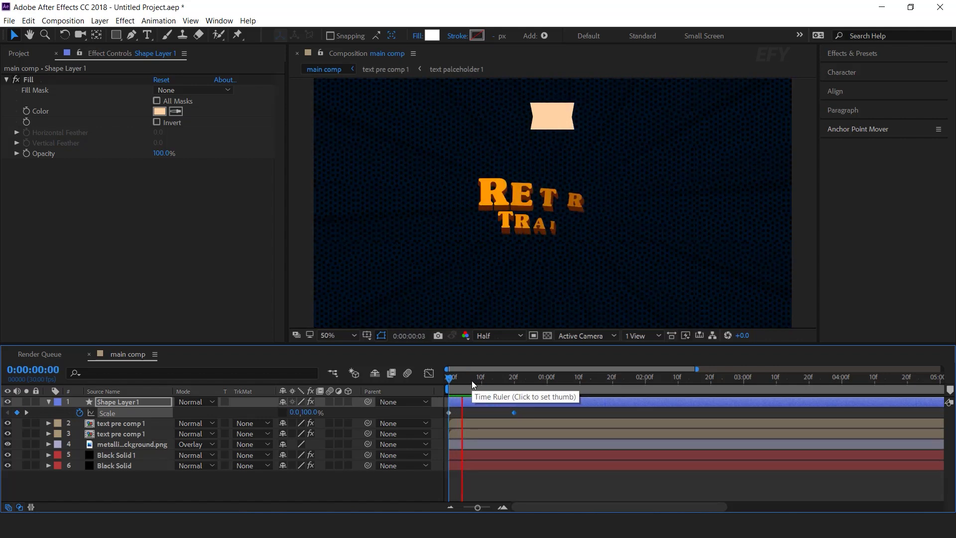
key("space")
Step: Apply Easy Ease to both of the banner's Scale keyframes
left_click_drag(468, 422, 523, 411)
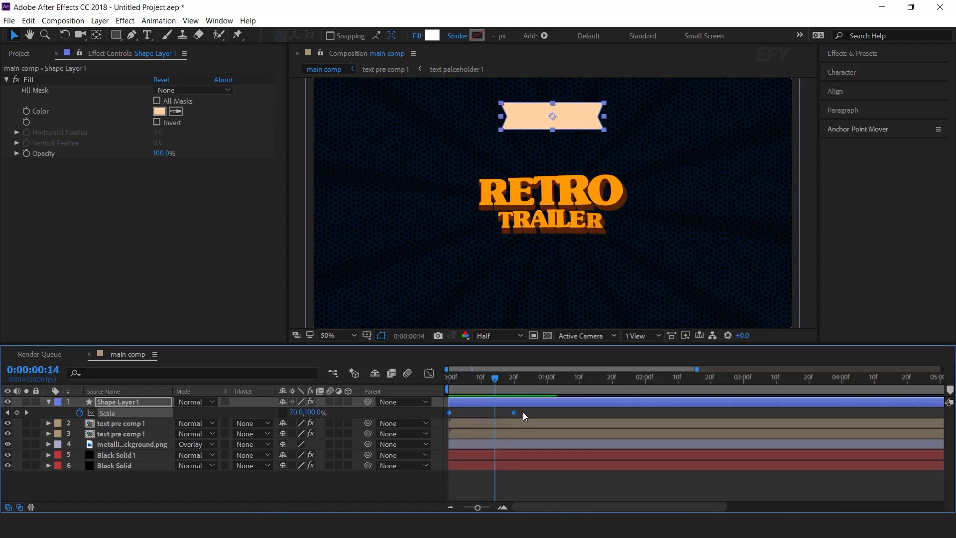
right_click(513, 413)
mouse_move(538, 406)
left_click(709, 441)
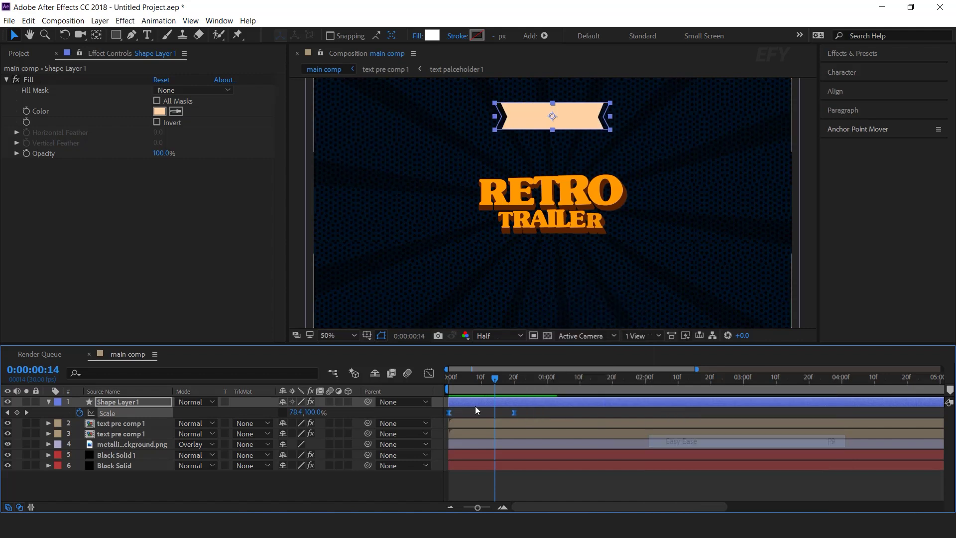
Step: Reshape the banner's Scale easing curve in the Graph Editor, preview the animation, and collapse the layer's properties
left_click(429, 373)
left_click_drag(503, 475, 483, 476)
key("shift+F3")
key("Home")
key("space")
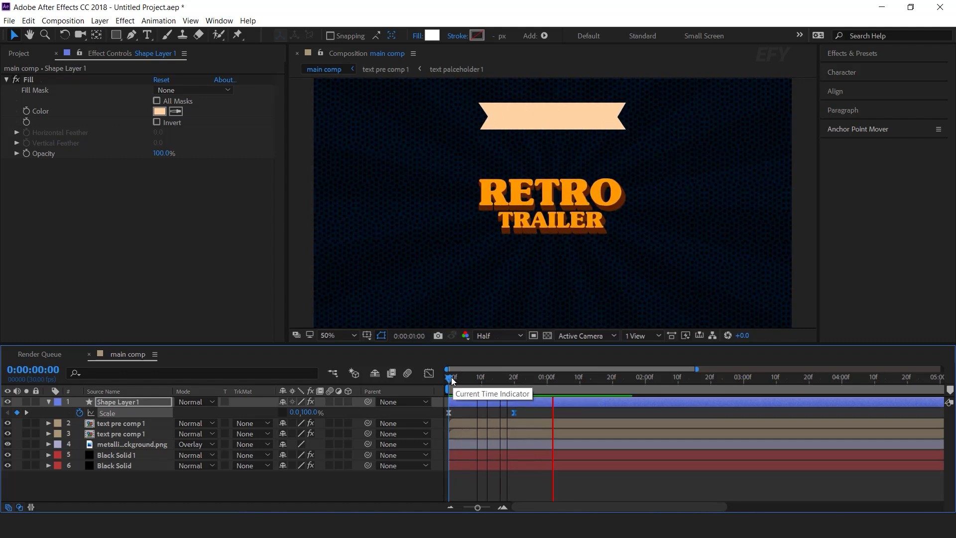
key("space")
left_click(50, 402)
left_click(209, 483)
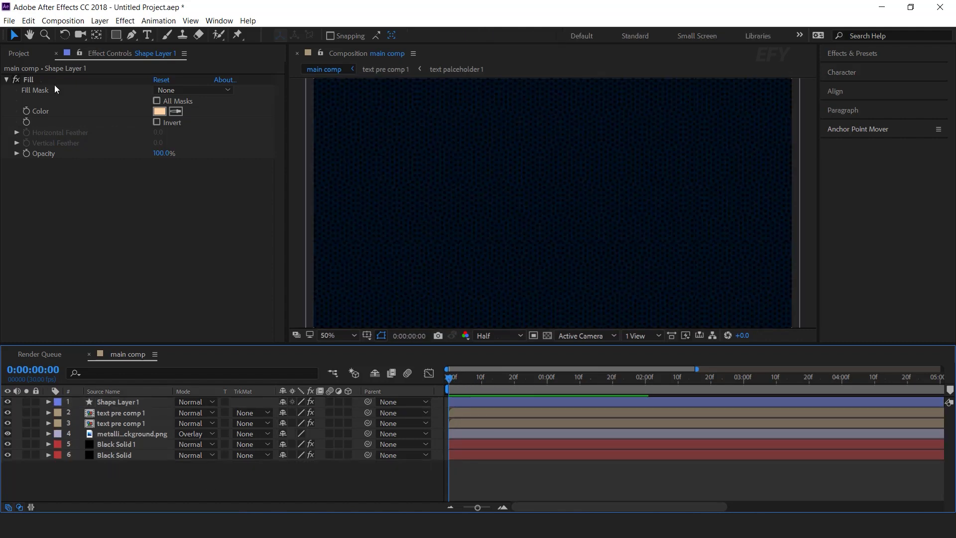
Step: Create a new composition named top text, 800 px wide and 100 px high
left_click(22, 53)
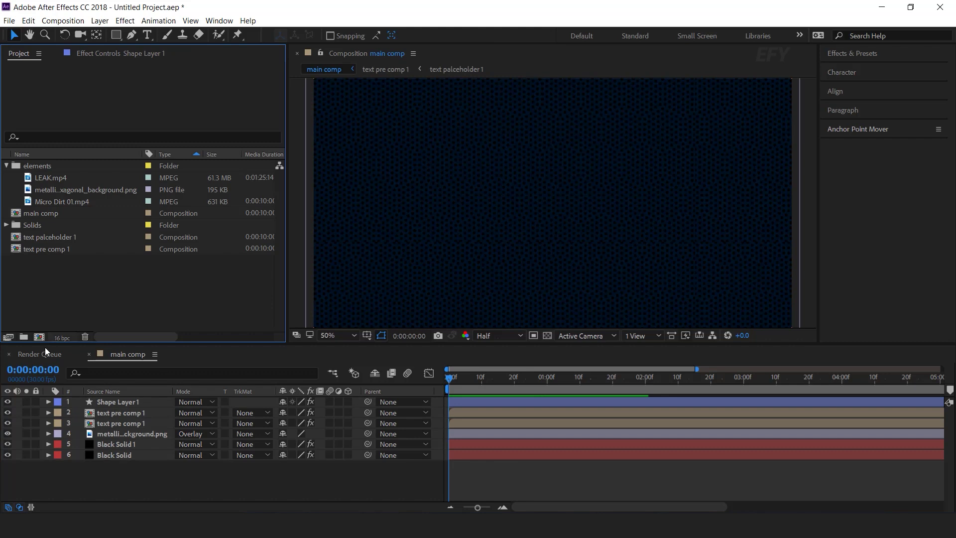
key("ctrl+n")
type("top text")
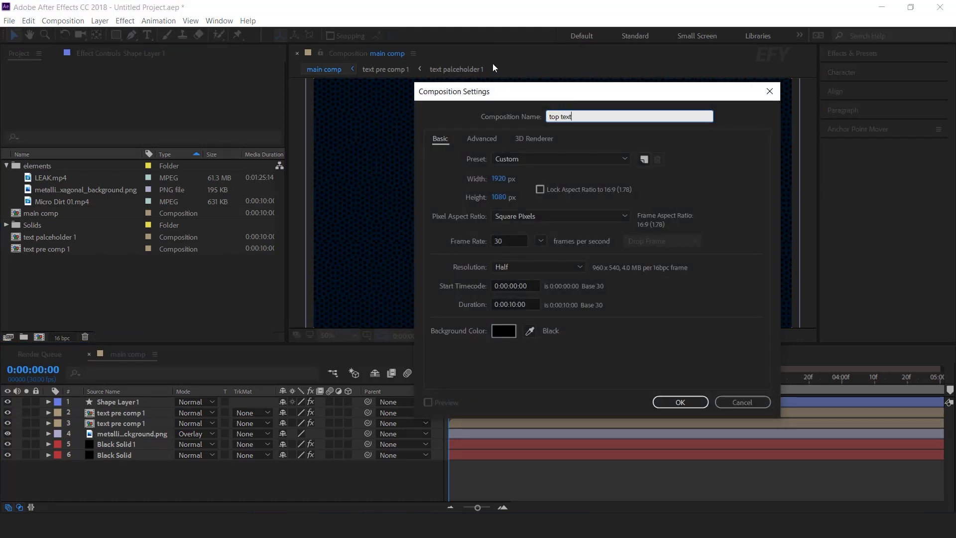
left_click(499, 186)
type("800")
left_click_drag(500, 205, 502, 210)
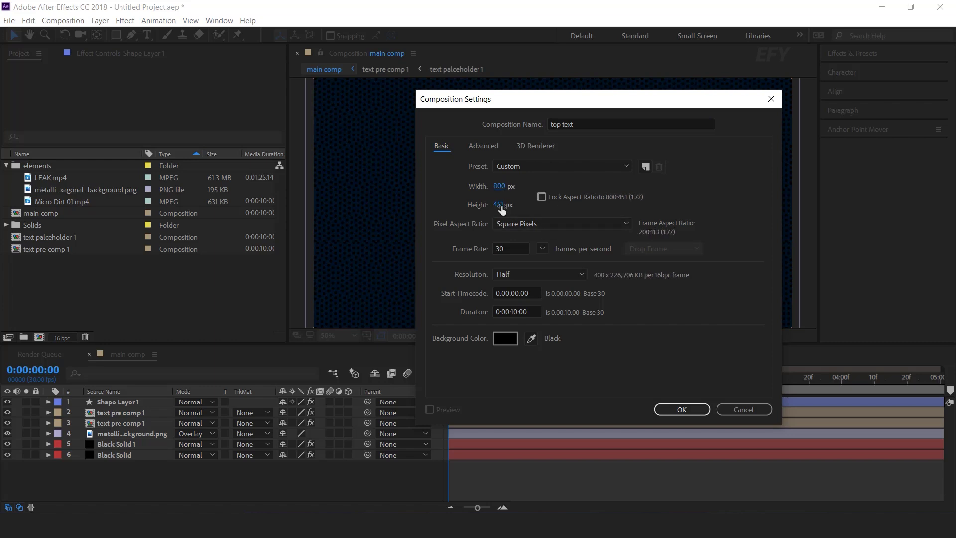
left_click(500, 205)
type("100")
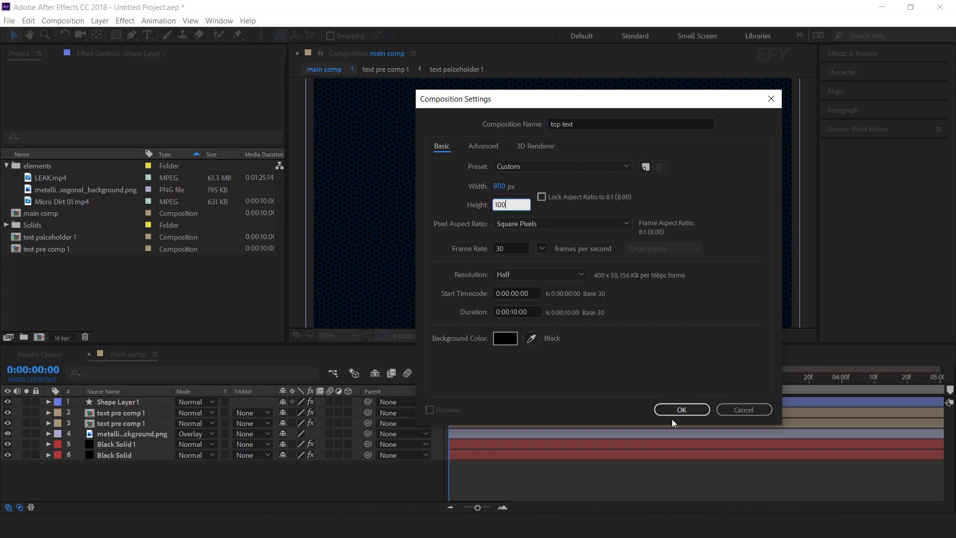
left_click(680, 410)
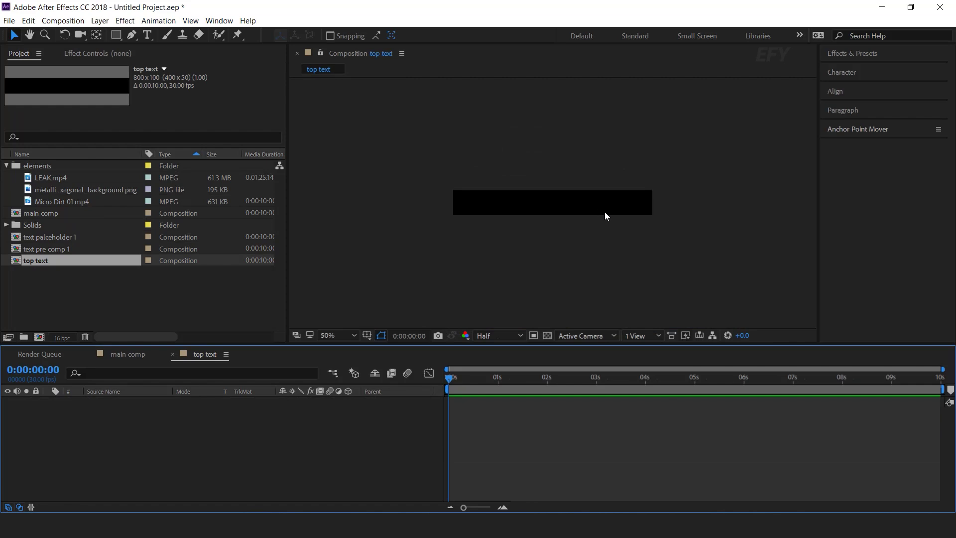
Step: Add the text VINTAGE in 100 px Bebas and increase the top text composition's height to 147 px
left_click(147, 35)
left_click(550, 215)
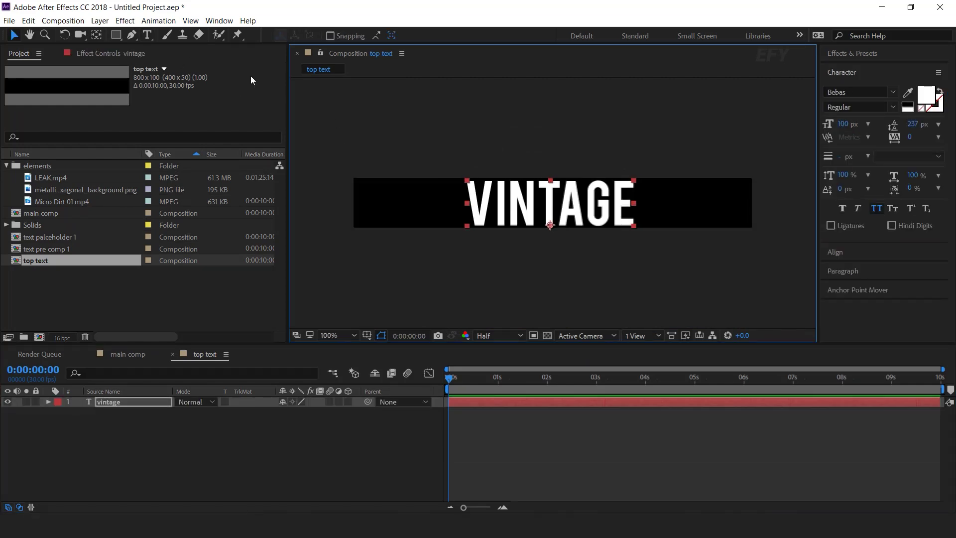
left_click(62, 20)
left_click(75, 50)
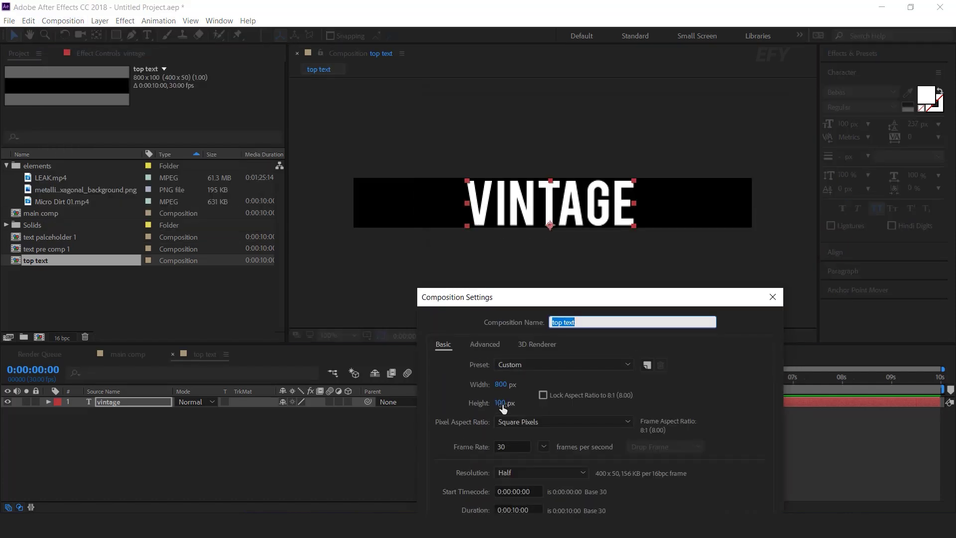
left_click_drag(500, 401, 521, 406)
left_click_drag(616, 303, 277, 174)
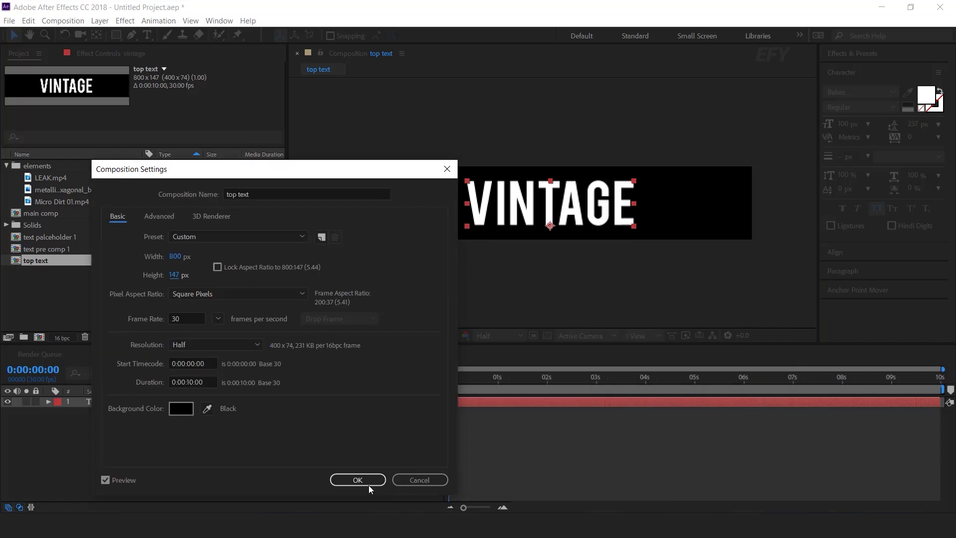
left_click(359, 480)
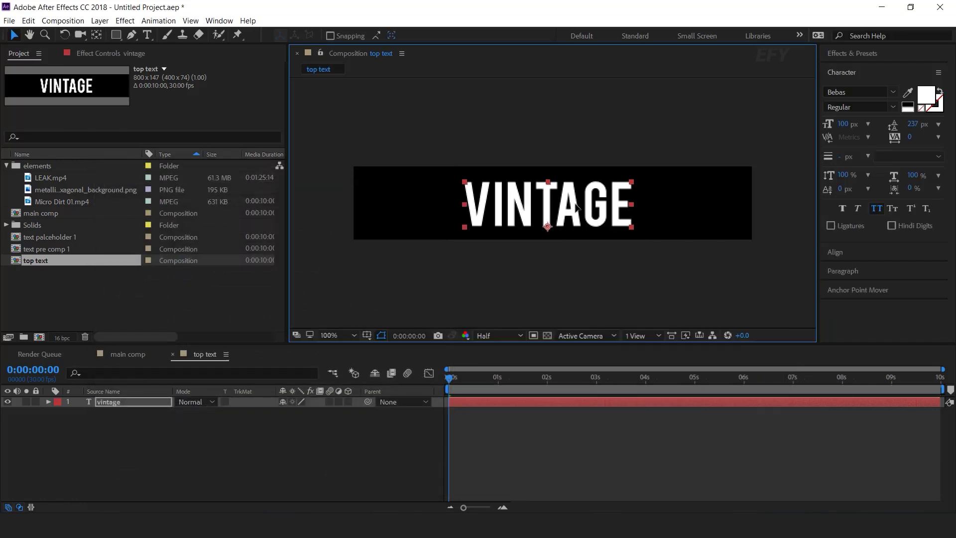
key("comma")
key("comma")
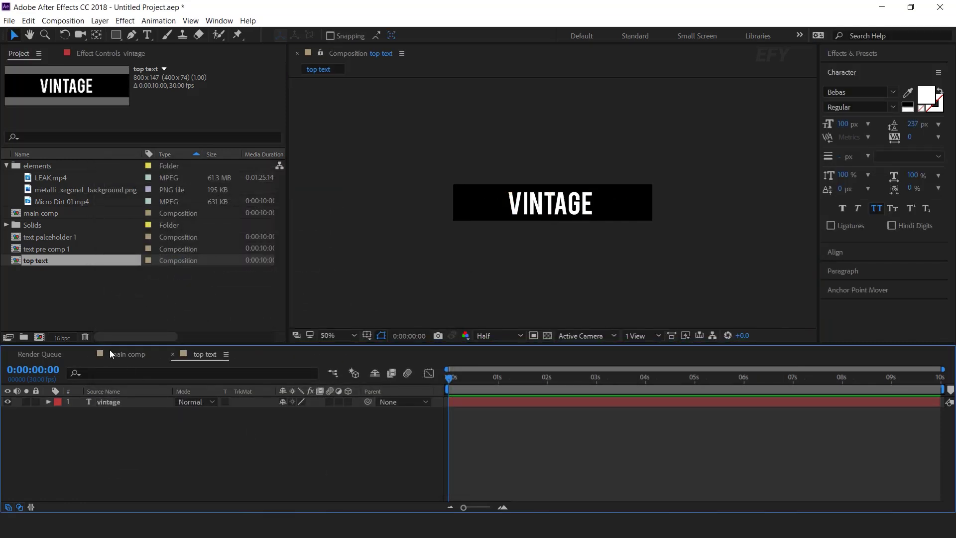
Step: Add the top text composition above the other layers in main comp and position it over the peach ribbon banner
left_click(119, 354)
left_click(60, 282)
left_click_drag(35, 261, 119, 403)
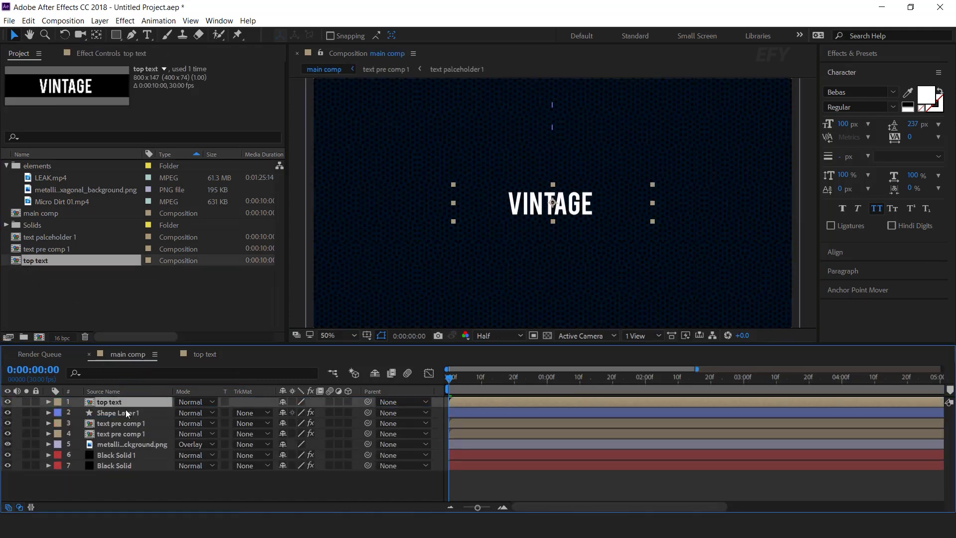
scroll(568, 235, "down", 4)
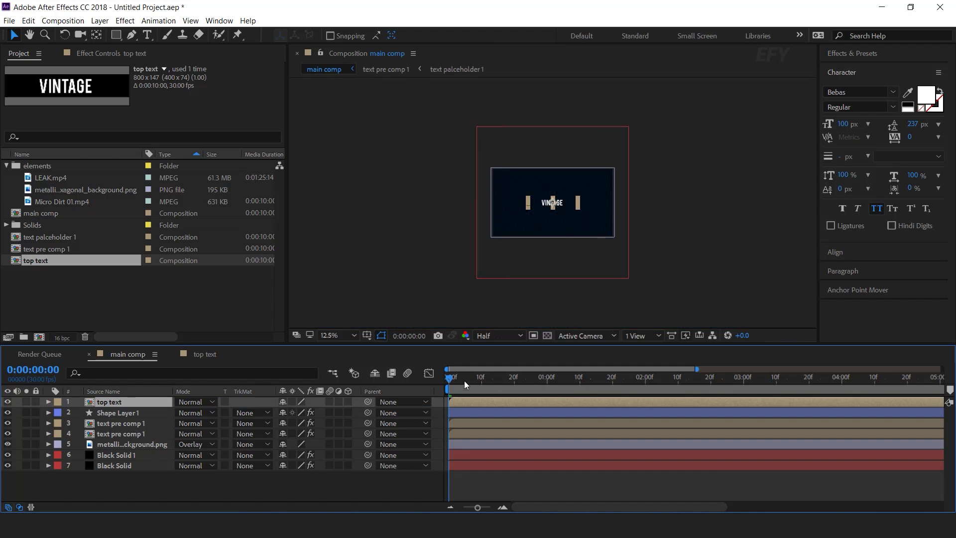
left_click_drag(465, 381, 517, 379)
scroll(588, 169, "up", 2)
key("h")
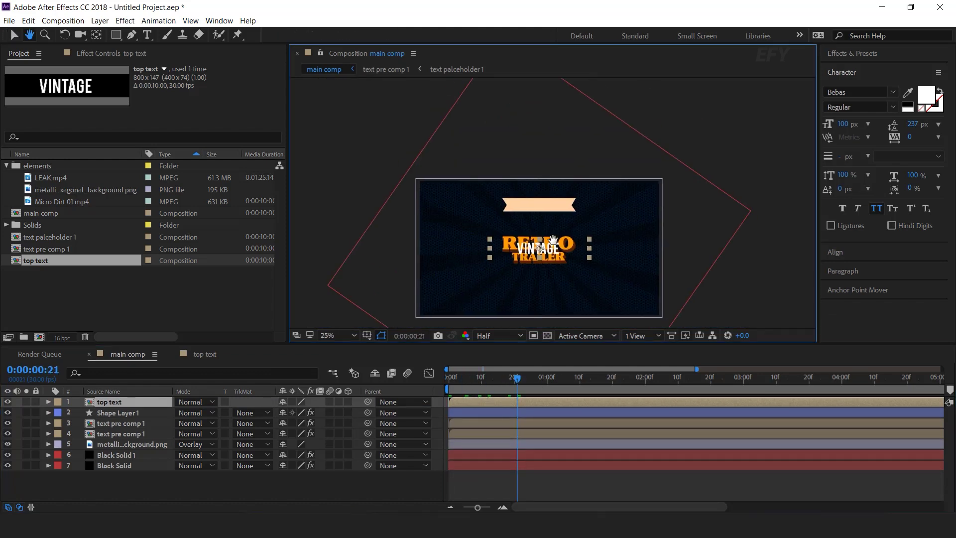
scroll(552, 202, "up", 2)
key("v")
left_click_drag(526, 294, 533, 214)
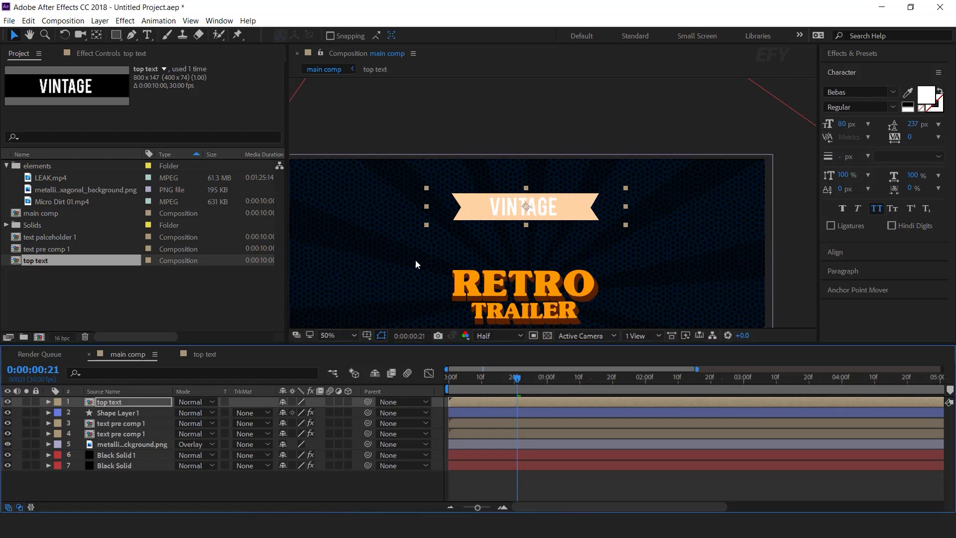
Step: Apply a Fill effect in dark brown to the top text layer and preview the animation
key("ctrl+space")
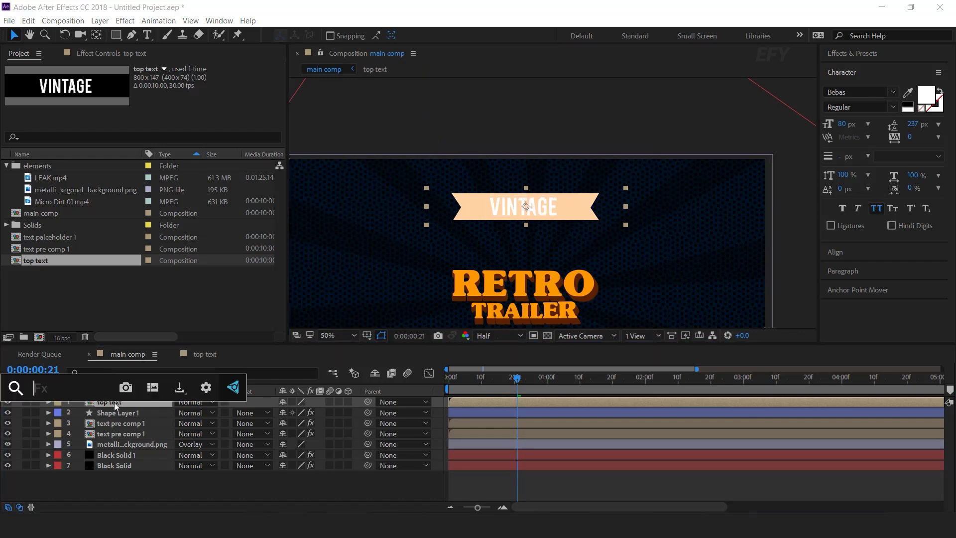
type("fil")
key("Return")
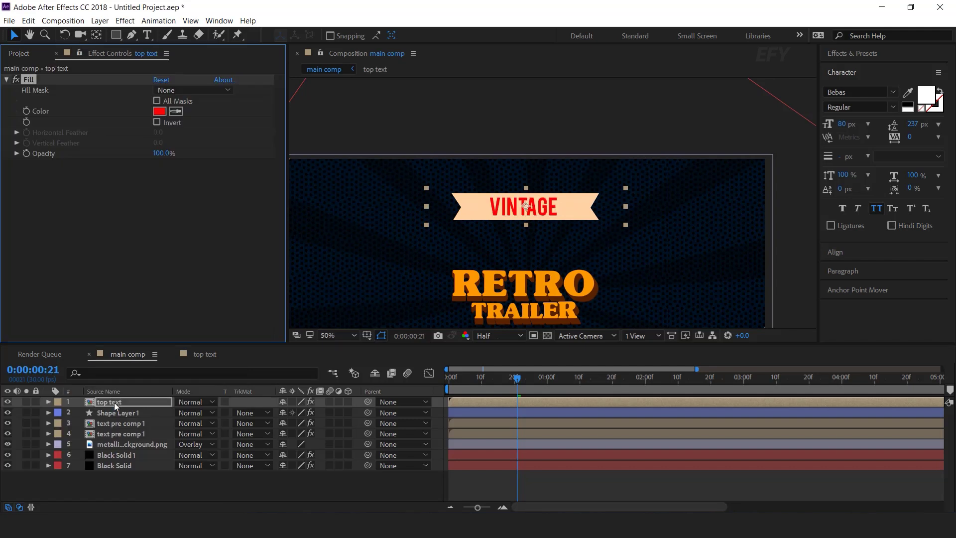
left_click(159, 111)
left_click(206, 274)
left_click(190, 217)
left_click(305, 128)
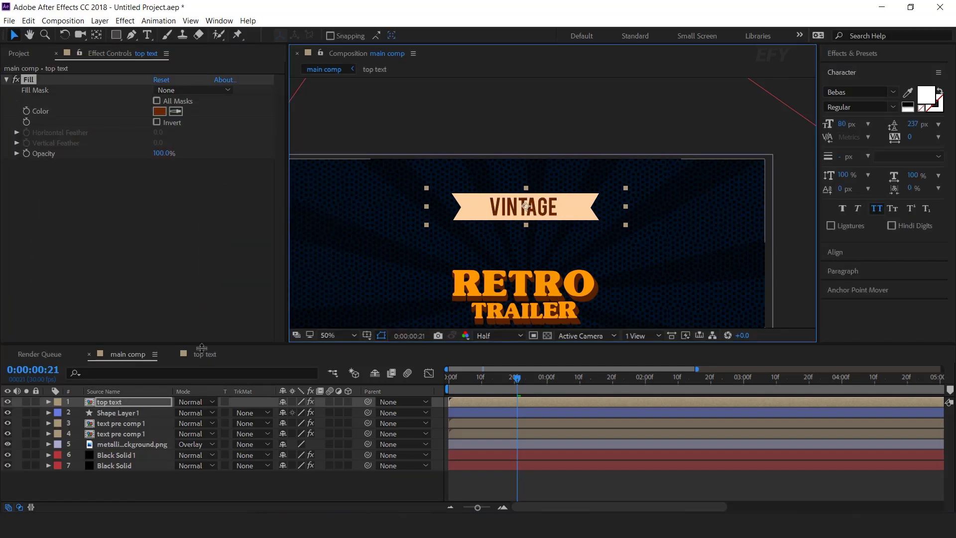
left_click(131, 355)
left_click_drag(497, 376, 439, 390)
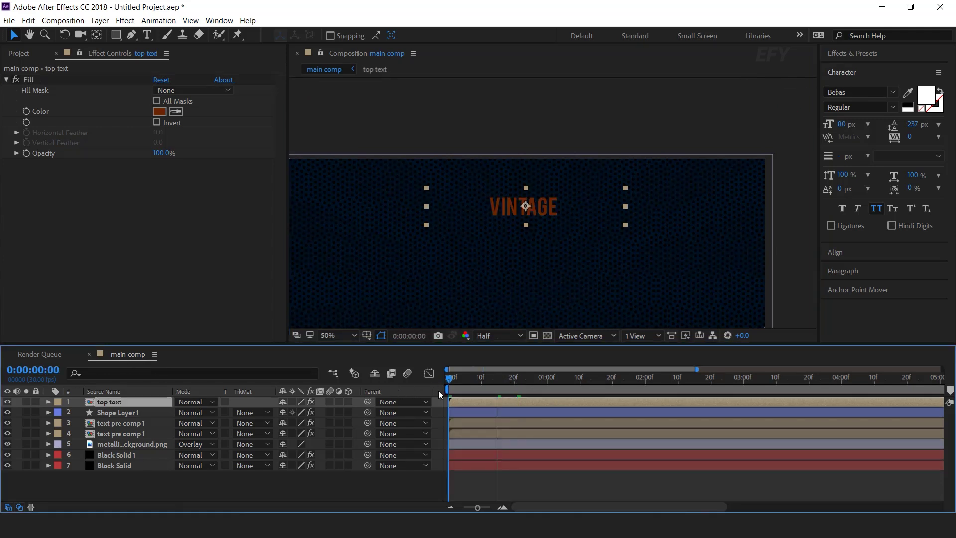
key("space")
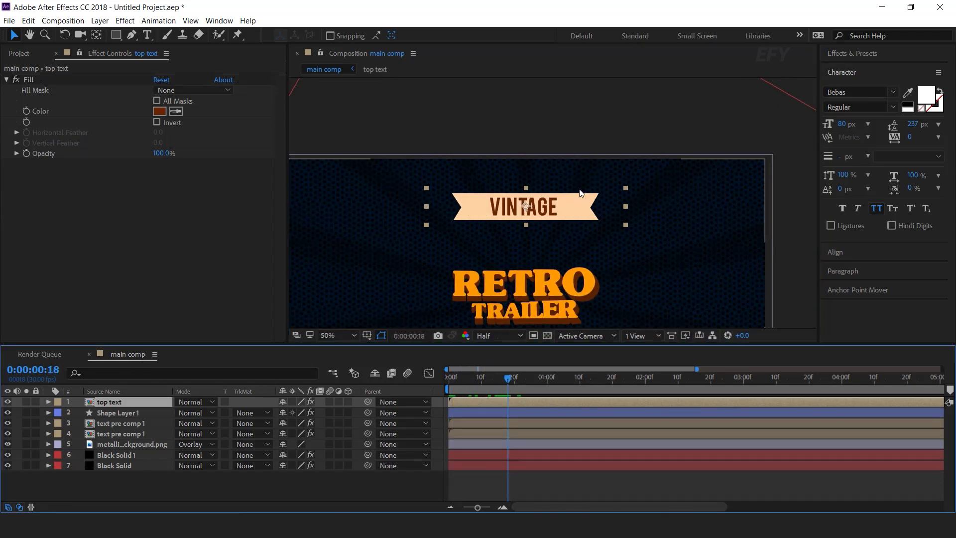
Step: Duplicate the banner's shape layer above top text, use the copy as the text's alpha matte, and preview the reveal
left_click(131, 414)
key("ctrl+d")
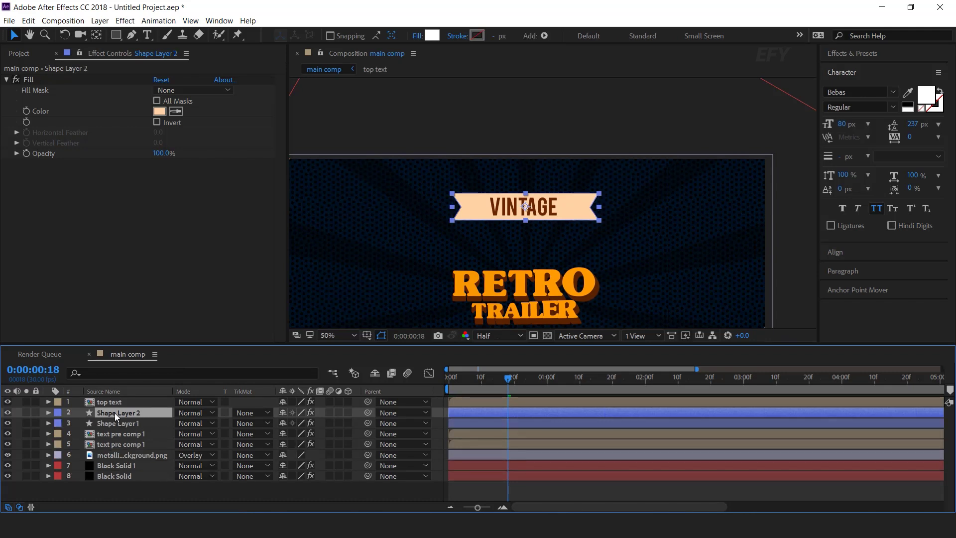
left_click_drag(114, 413, 120, 399)
left_click(119, 411)
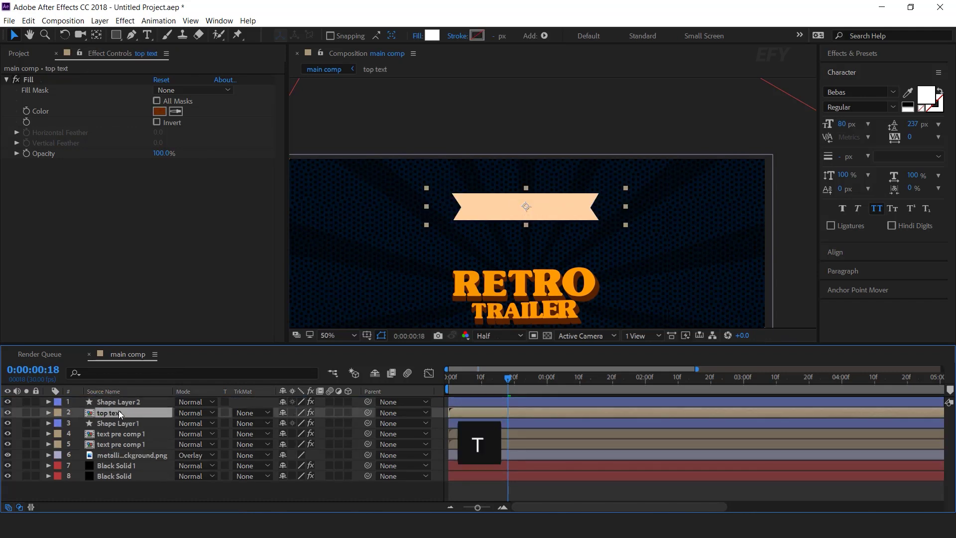
left_click(254, 413)
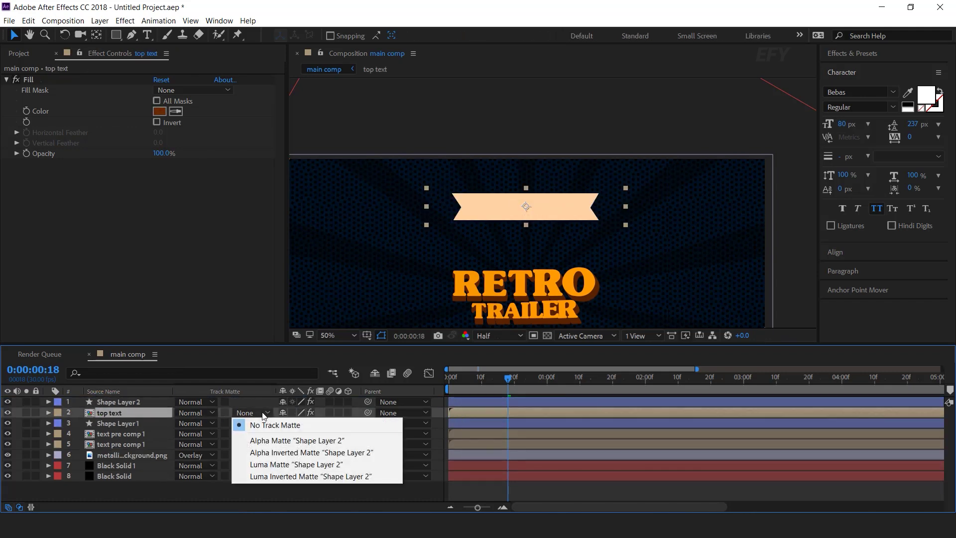
left_click(266, 442)
left_click_drag(486, 379, 417, 389)
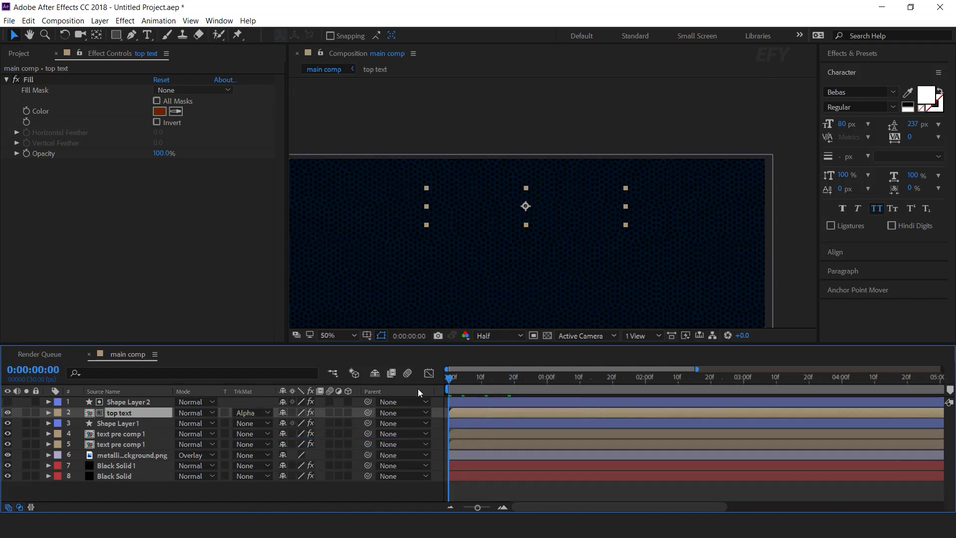
key("space")
left_click(482, 377)
left_click(516, 378)
scroll(634, 201, "down", 2)
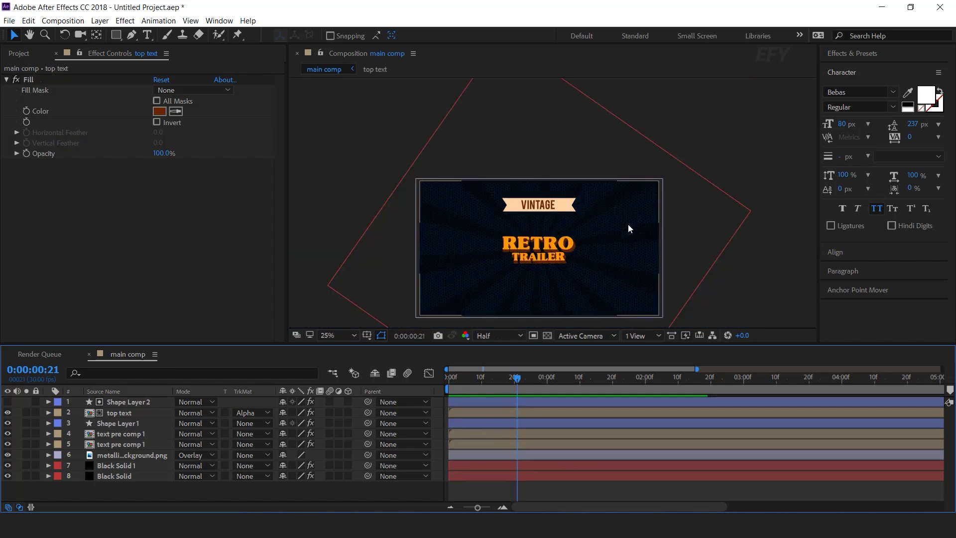
Step: Shift all text and banner layers 10 frames later in main comp and preview the animation
scroll(628, 224, "up", 2)
left_click(125, 443)
left_click(121, 404, "shift")
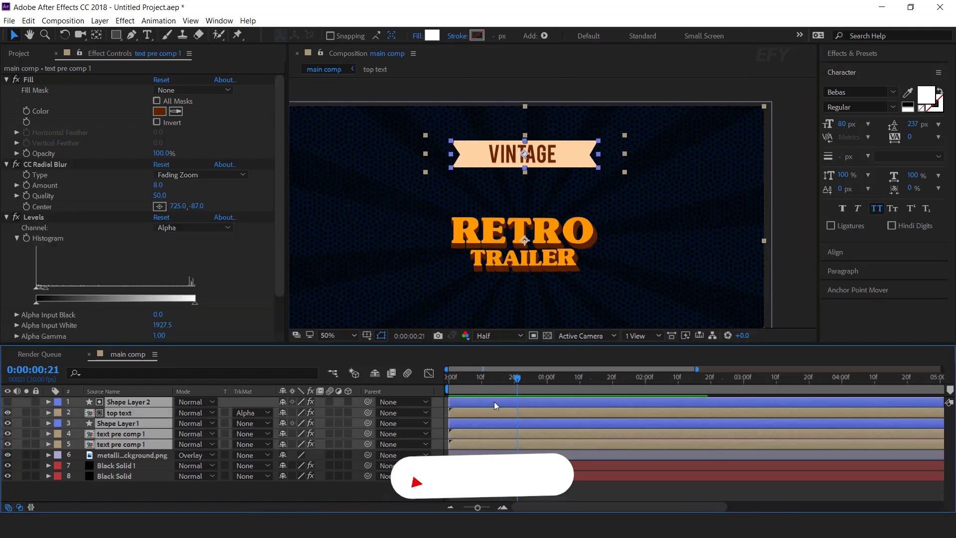
key("Home")
key("comma")
key("alt+shift+Page_Down")
key("space")
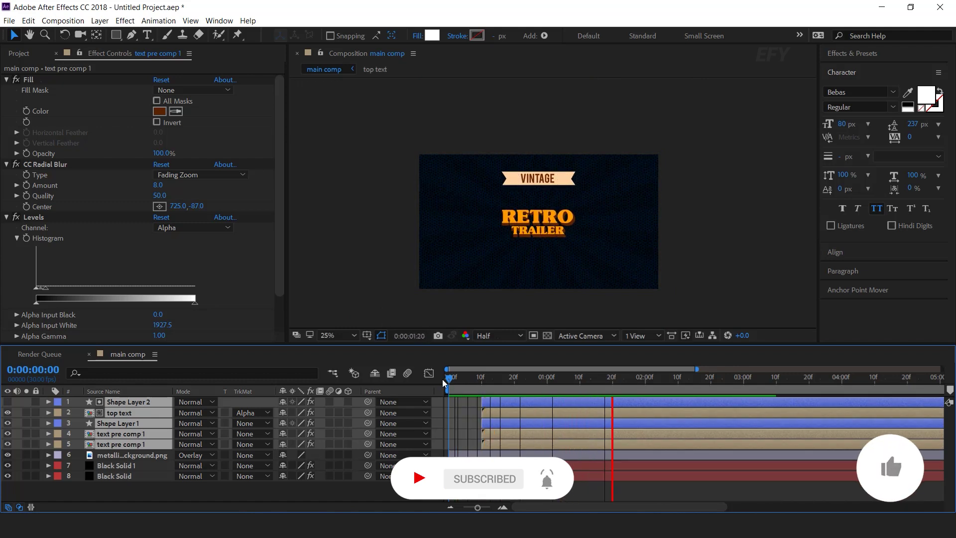
key("space")
key("space")
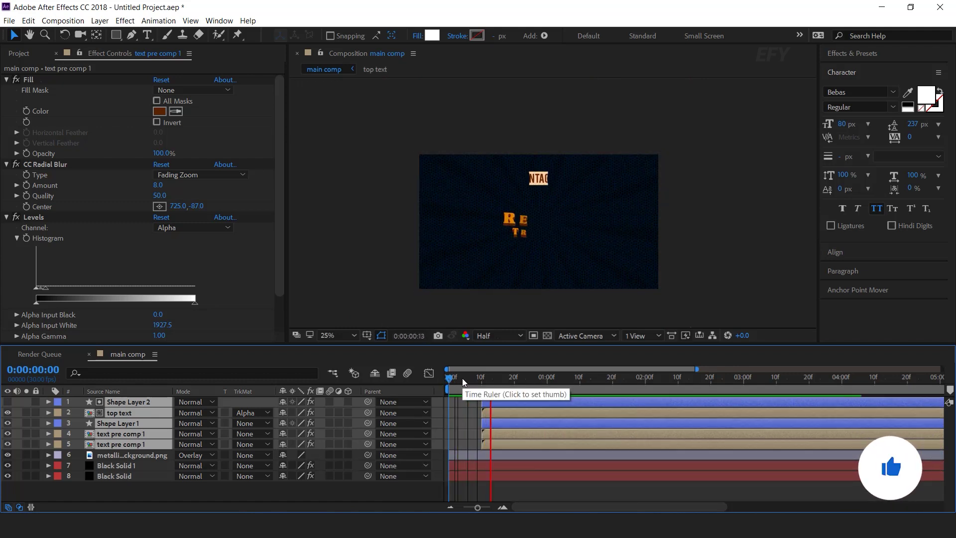
left_click_drag(462, 378, 540, 382)
left_click(465, 419)
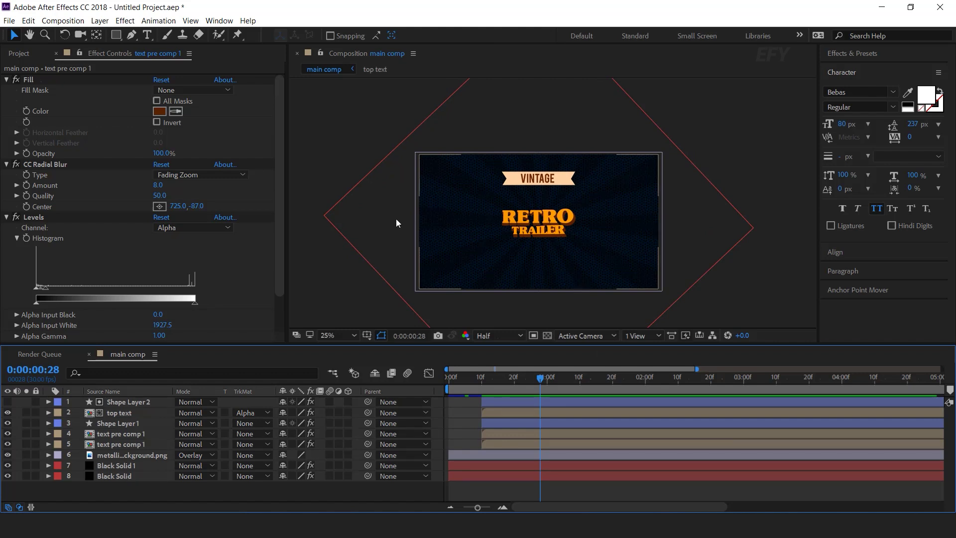
Step: Create a new composition named bottom text 1, 1000 px wide and 150 px high
left_click(19, 53)
left_click(59, 303)
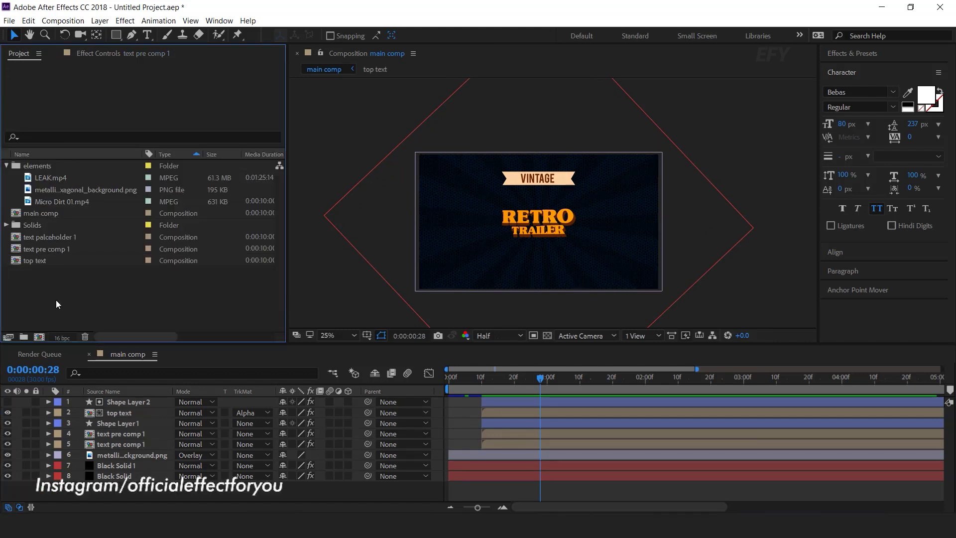
left_click(39, 337)
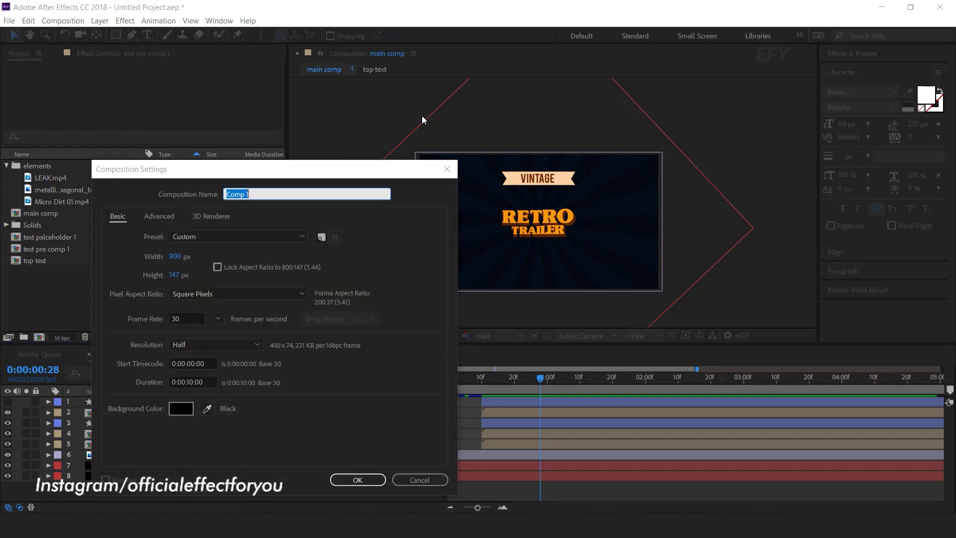
type("bott")
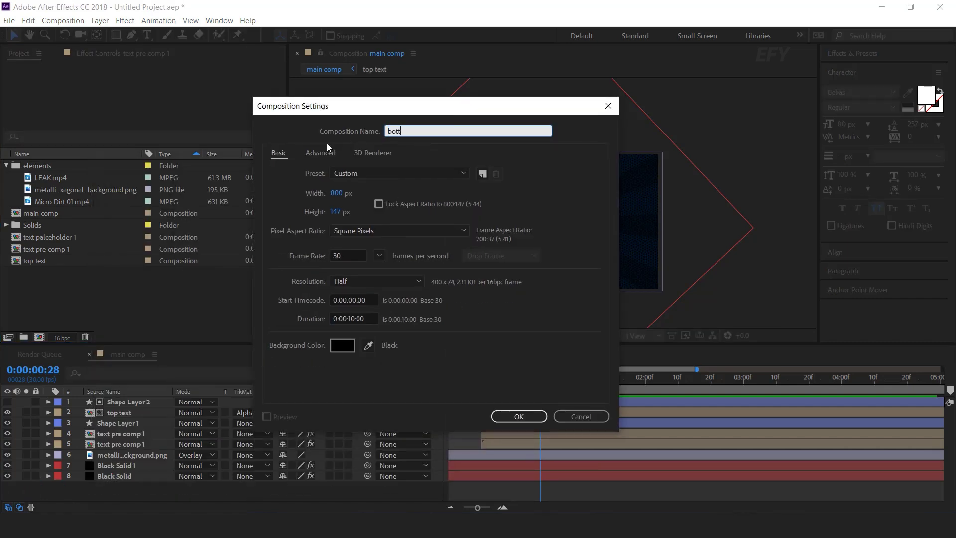
type("om text 1")
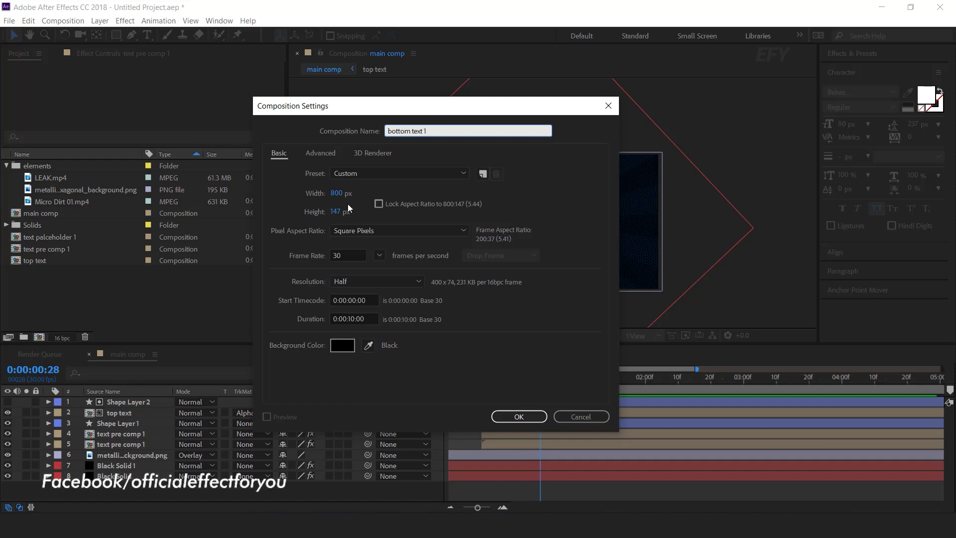
key("Tab")
type("1000")
left_click(335, 211)
type("150")
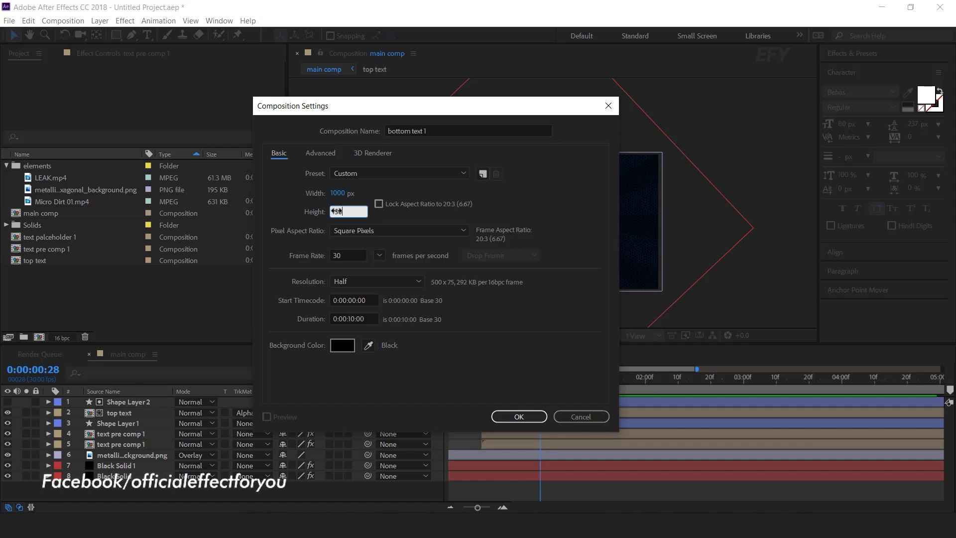
key("Return")
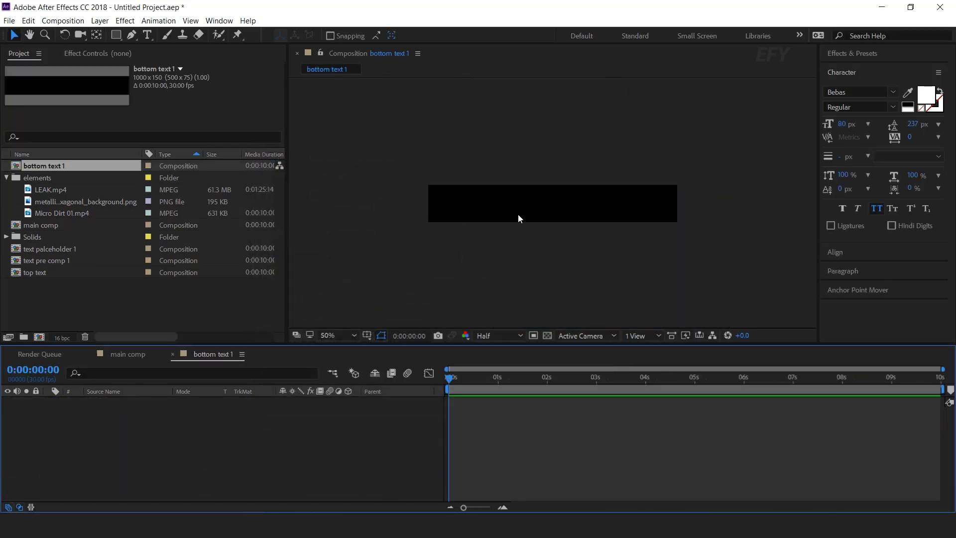
Step: Add the text "add you text here" in 80 px Bebas to the bottom text 1 composition
left_click(147, 34)
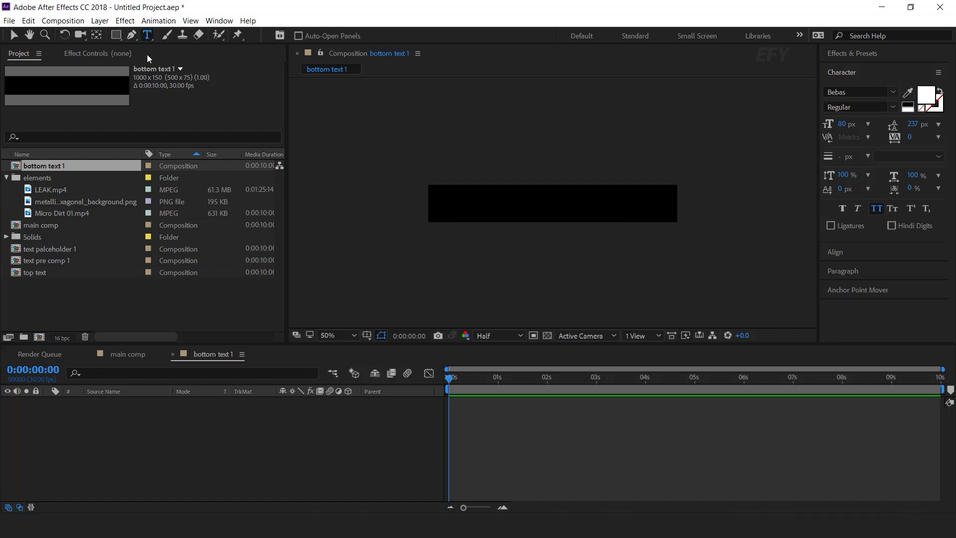
left_click(461, 205)
type("add you text here")
Step: Add a text animator with Position, Scale, Rotation and Opacity properties to the add you text here layer
left_click(48, 402)
left_click(355, 413)
left_click(390, 221)
left_click(354, 413)
left_click(390, 233)
left_click(354, 413)
left_click(391, 256)
left_click(355, 412)
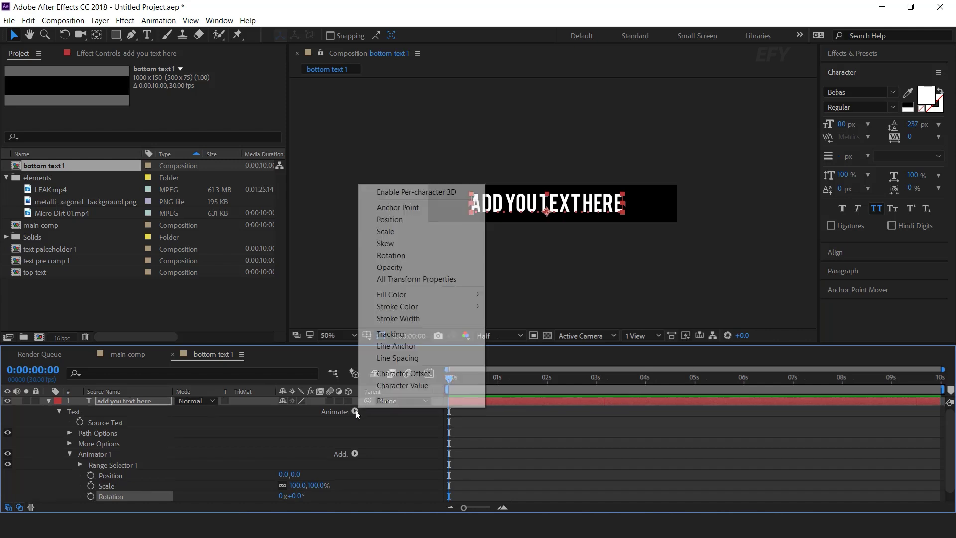
left_click(390, 268)
Step: Set the text animator's position to 0, 10, scale to 0%, rotation to 10° and opacity to 0%
left_click(295, 453)
type("10")
key("Return")
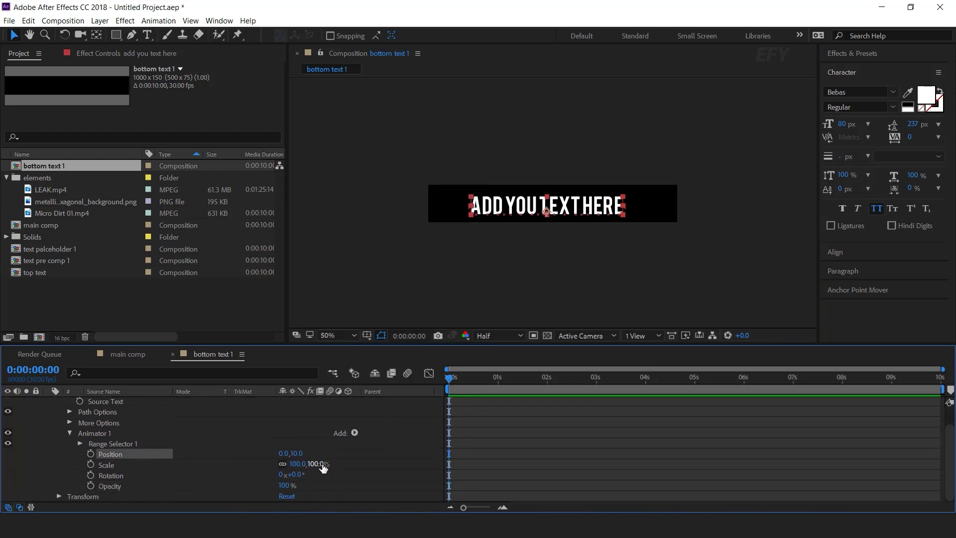
left_click(319, 464)
type("0")
key("Return")
left_click(298, 474)
type("10")
key("Return")
left_click(283, 486)
type("0")
key("Return")
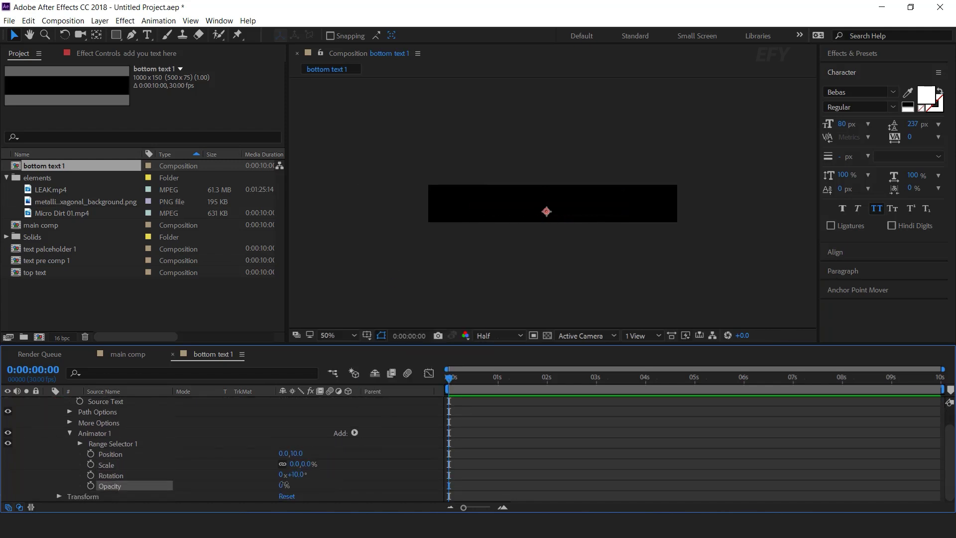
Step: Add an Expression selector to Animator 1 and expand its properties
left_click(101, 434)
left_click(355, 433)
mouse_move(384, 446)
left_click(474, 473)
left_click(80, 454)
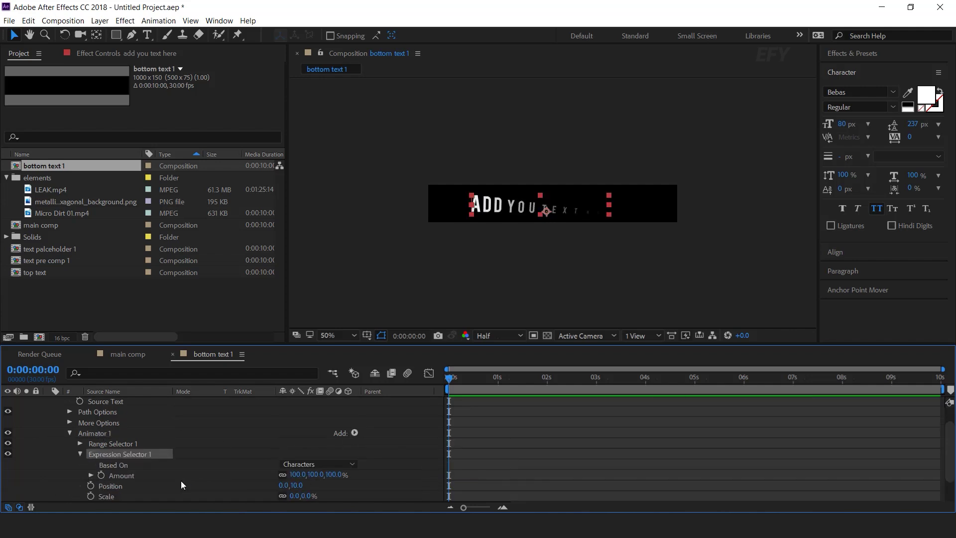
Step: Paste the copied expression beginning with delay = 0.03 into the Expression selector's Amount and preview the text animation
key("alt+Tab")
left_click(763, 66)
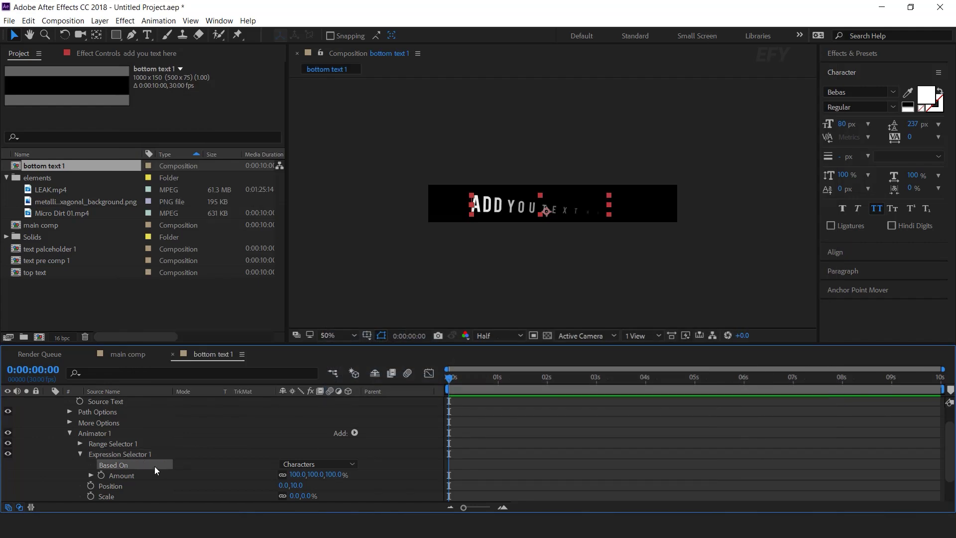
left_click(128, 478)
left_click(101, 475, "alt")
key("ctrl+v")
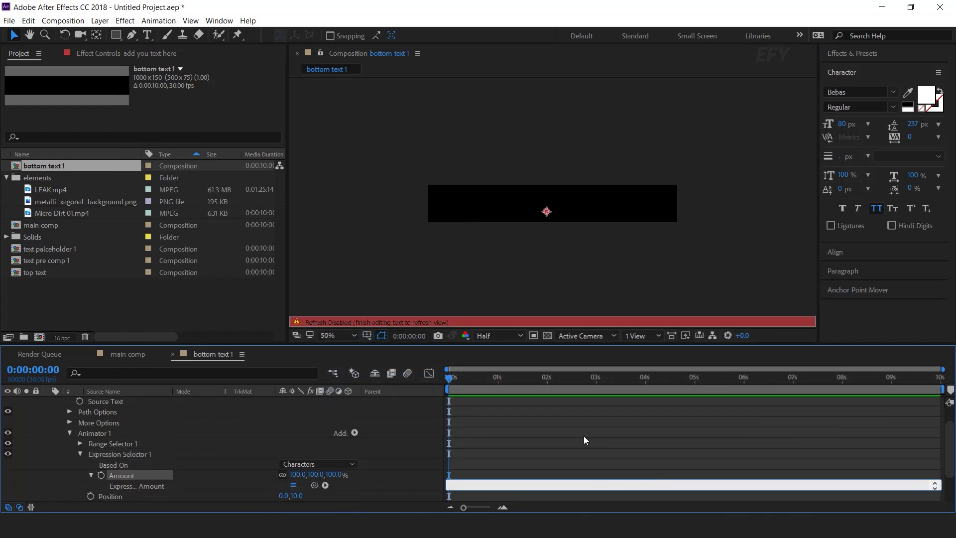
left_click(585, 437)
key("space")
left_click_drag(456, 379, 511, 378)
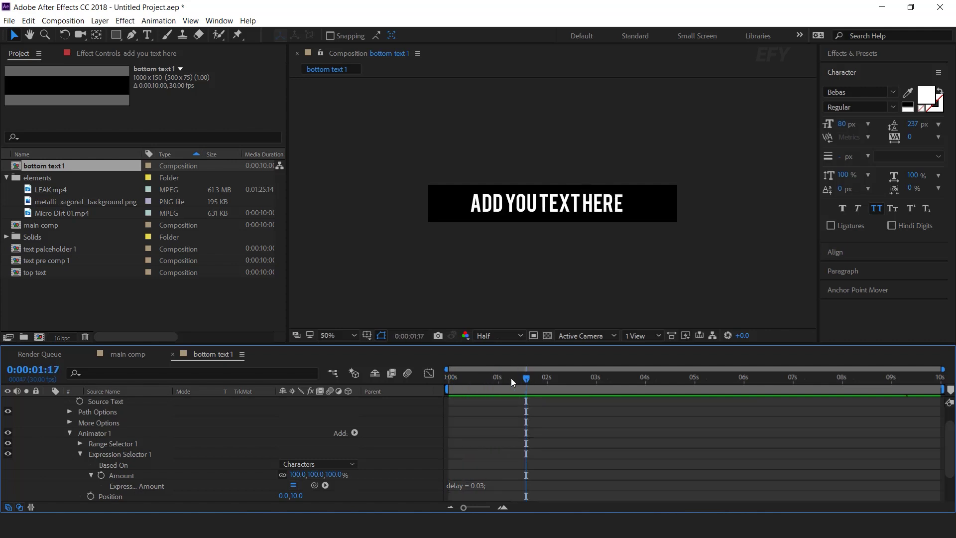
Step: Place bottom text 1 in main comp below the RETRO TRAILER title, starting at frame 10, and preview the animation
left_click(172, 354)
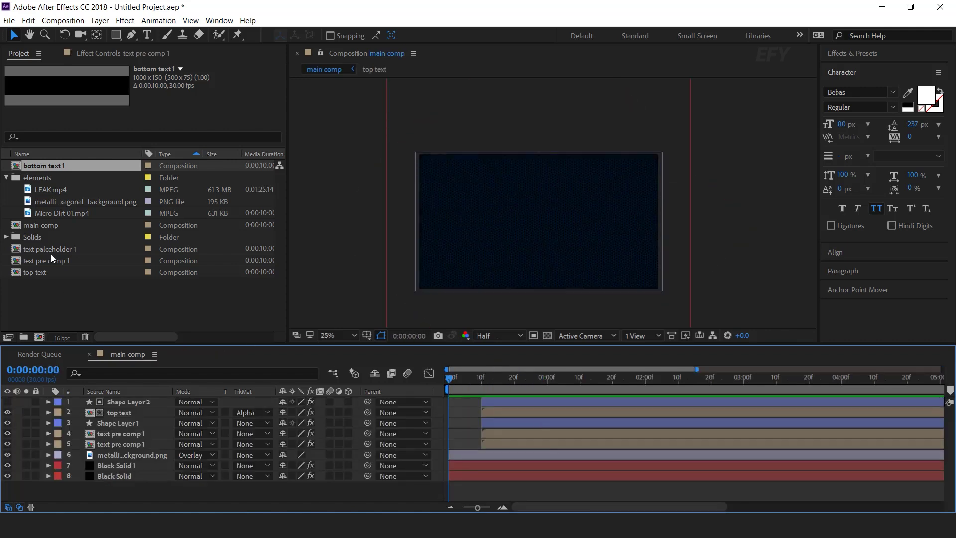
left_click_drag(55, 167, 163, 399)
left_click_drag(538, 222, 537, 276)
left_click_drag(481, 402, 510, 405)
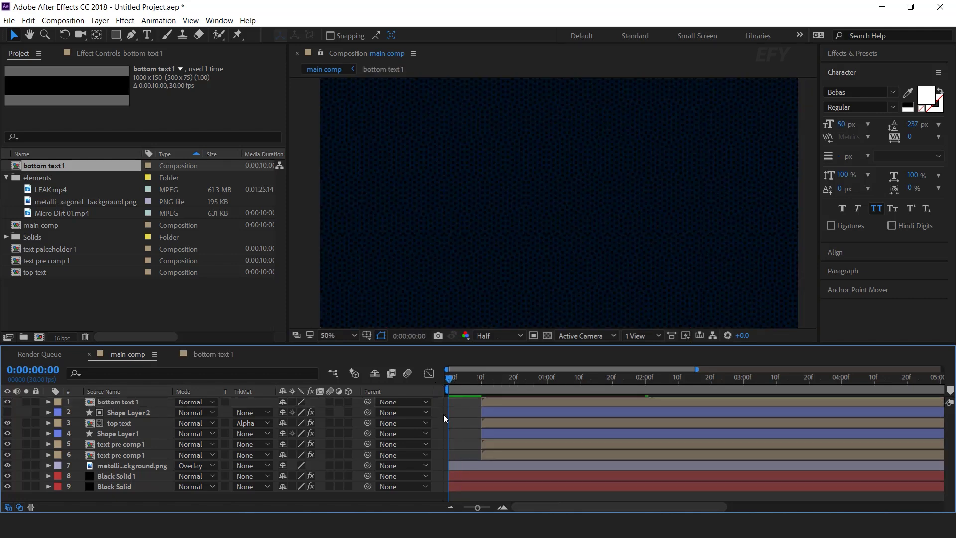
key("space")
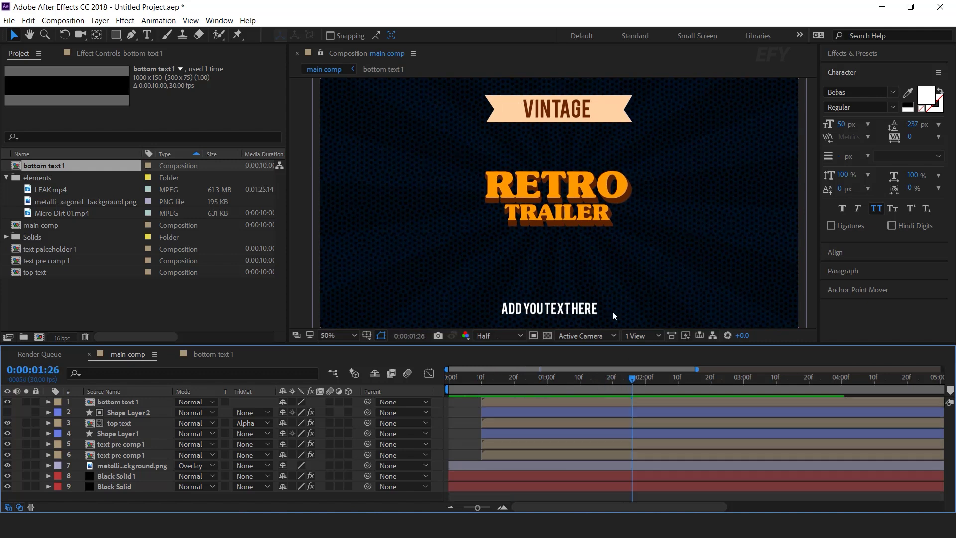
Step: Add LEAK.mp4 as the uppermost layer of main comp and set its blending mode to Screen
scroll(605, 237, "down", 1)
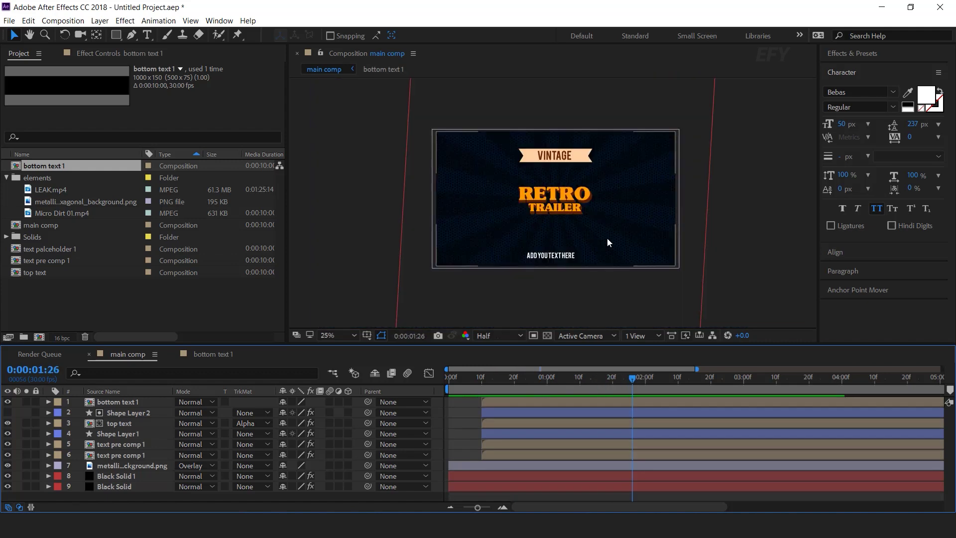
left_click(115, 306)
left_click_drag(48, 190, 148, 397)
left_click(193, 402)
left_click(244, 206)
left_click(454, 390)
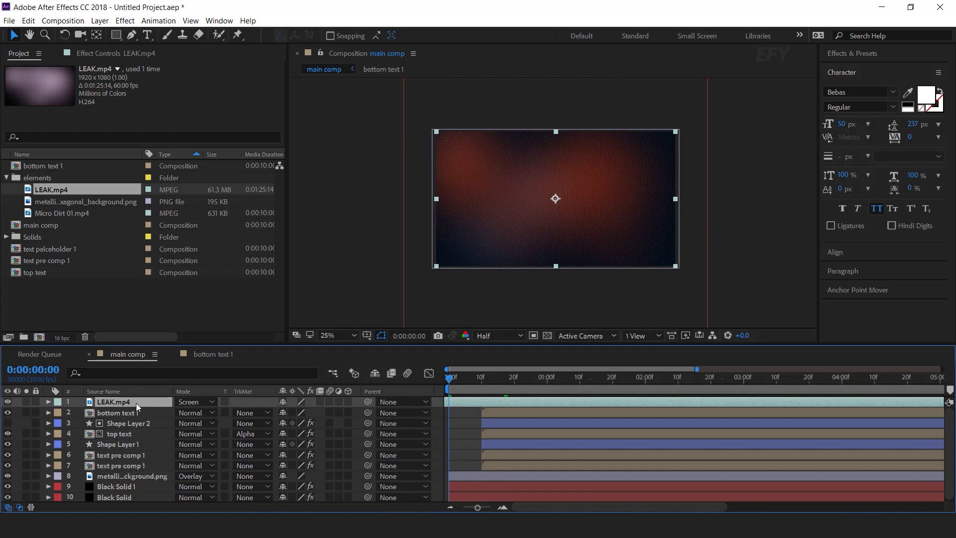
Step: Set the LEAK.mp4 layer's opacity to 70% and preview the composition from the start
key("t")
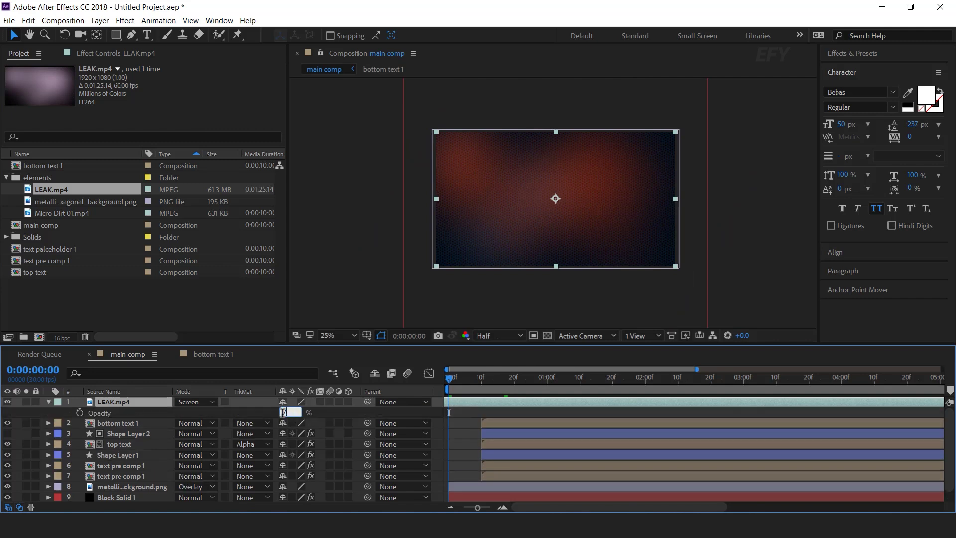
left_click(284, 412)
type("70")
key("Return")
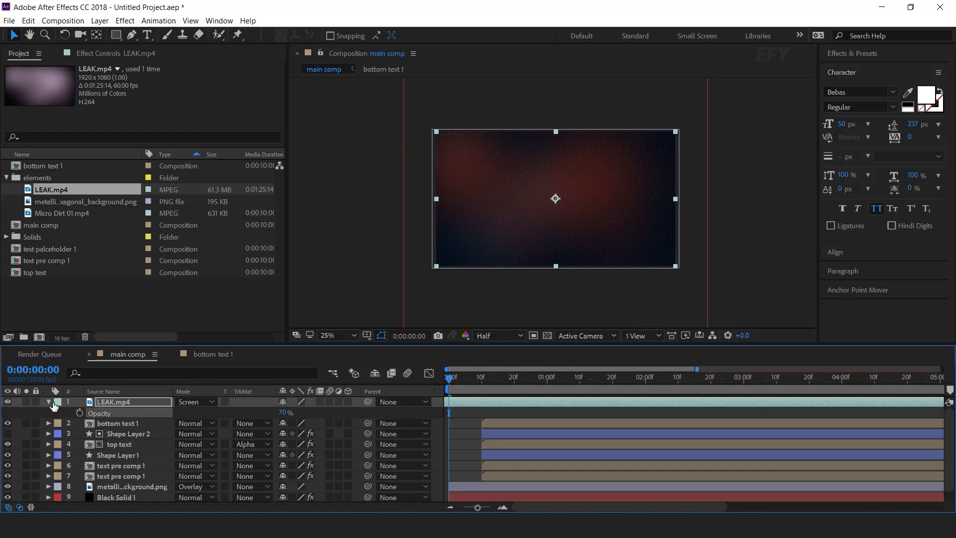
left_click(49, 402)
left_click(441, 411)
key("space")
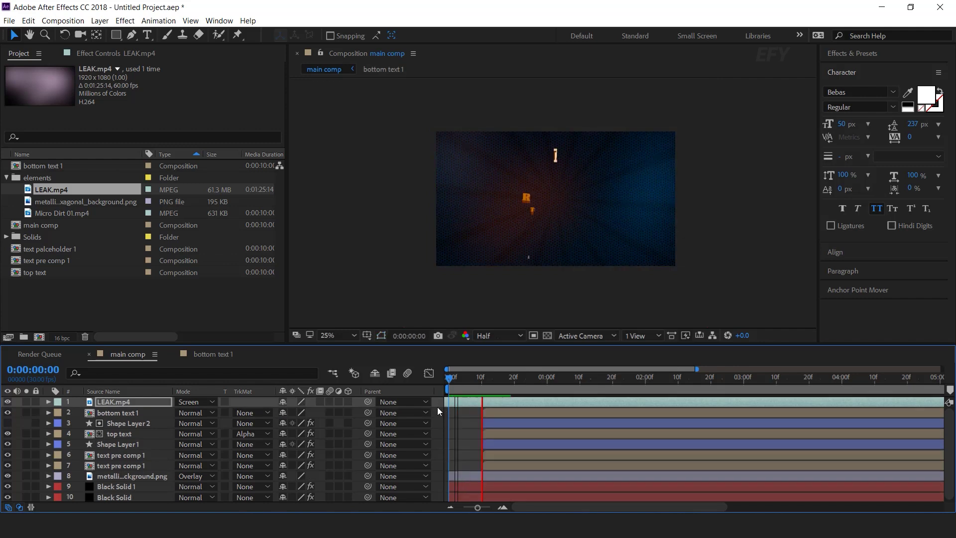
key("space")
Step: Add Micro Dirt 01.mp4 above the LEAK.mp4 layer and set its blending mode to Screen
left_click(494, 379)
left_click(89, 295)
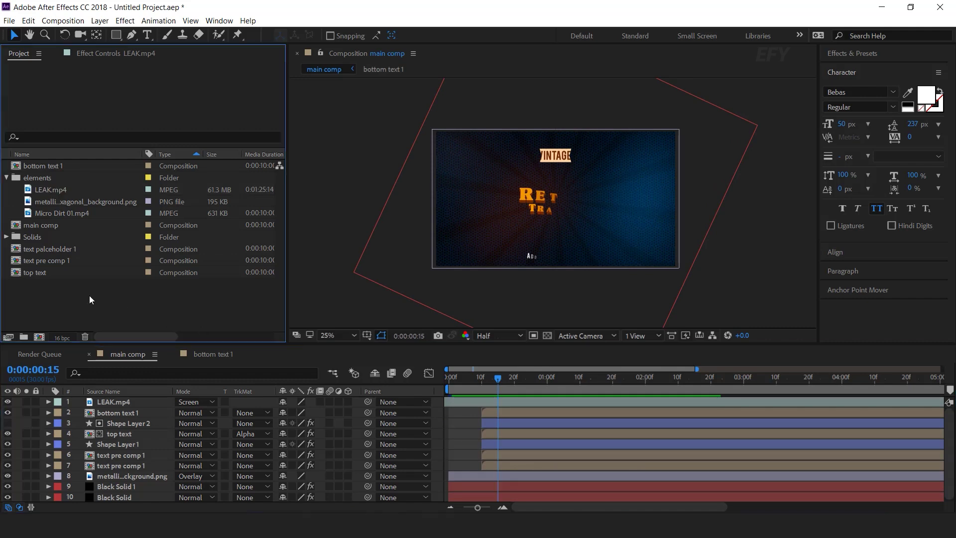
left_click(27, 216)
left_click_drag(27, 217, 132, 397)
left_click(204, 401)
left_click(247, 218)
left_click_drag(486, 383, 520, 387)
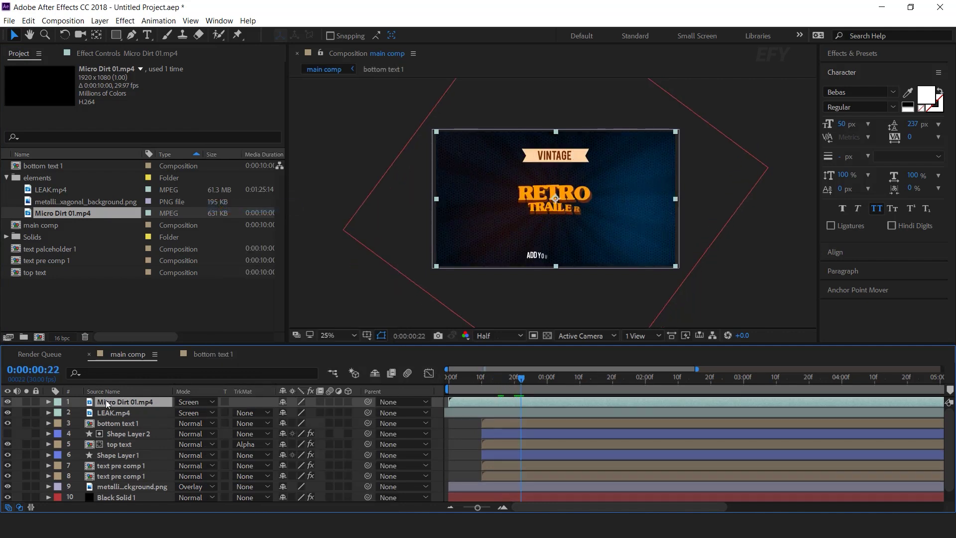
Step: Set the Micro Dirt 01.mp4 layer's opacity to 70% and return to the start of the timeline
key("t")
left_click(281, 412)
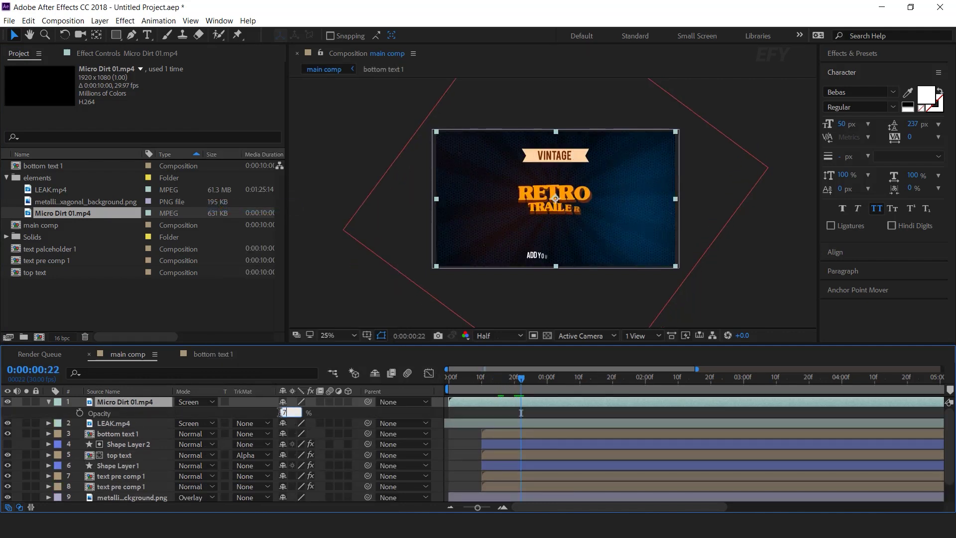
key("Return")
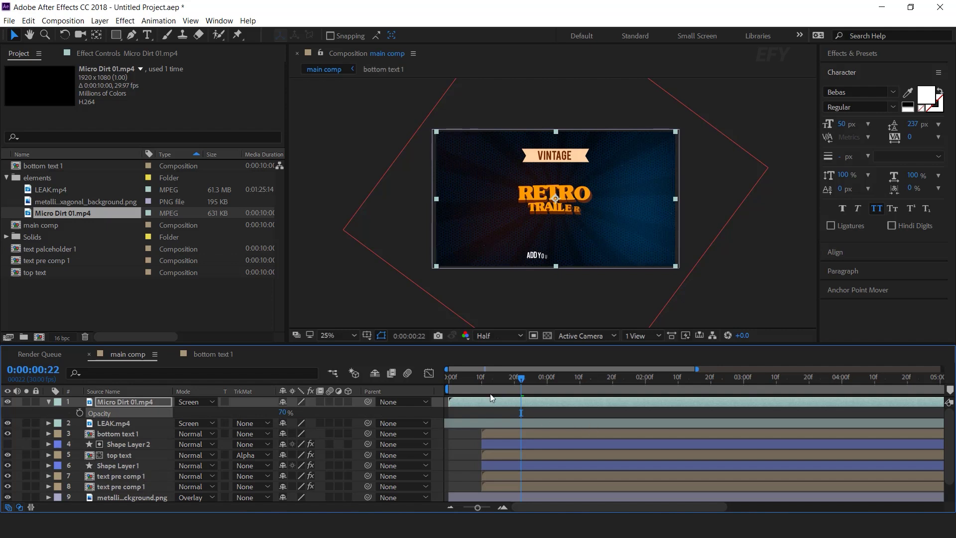
key("Home")
key("t")
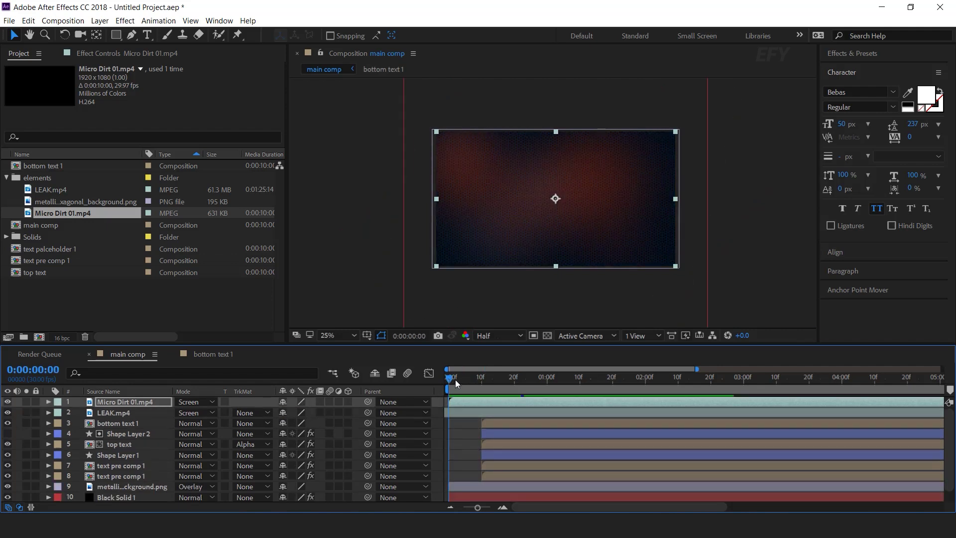
Step: Preview main comp with the light leak and dirt overlays and check frames around two seconds
left_click(437, 418)
key("space")
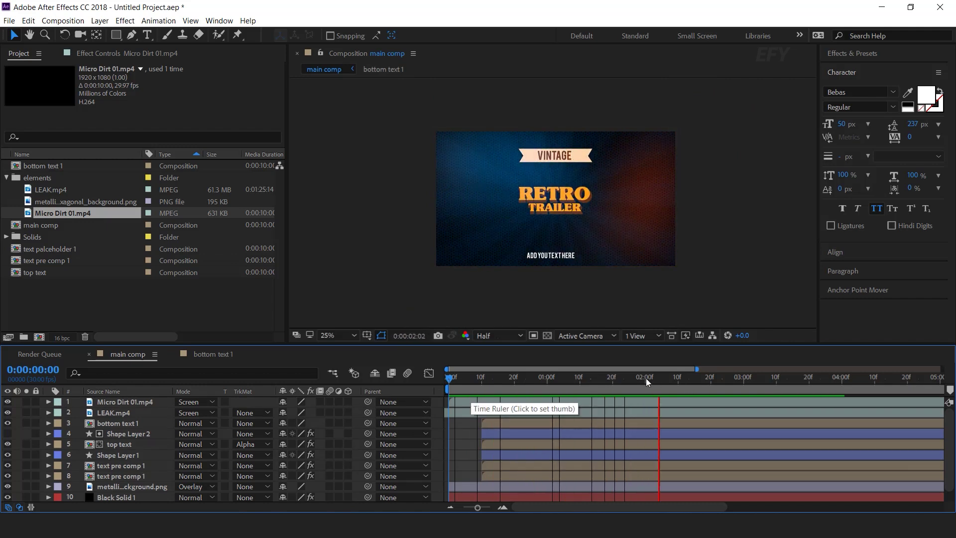
key("minus")
left_click(485, 379)
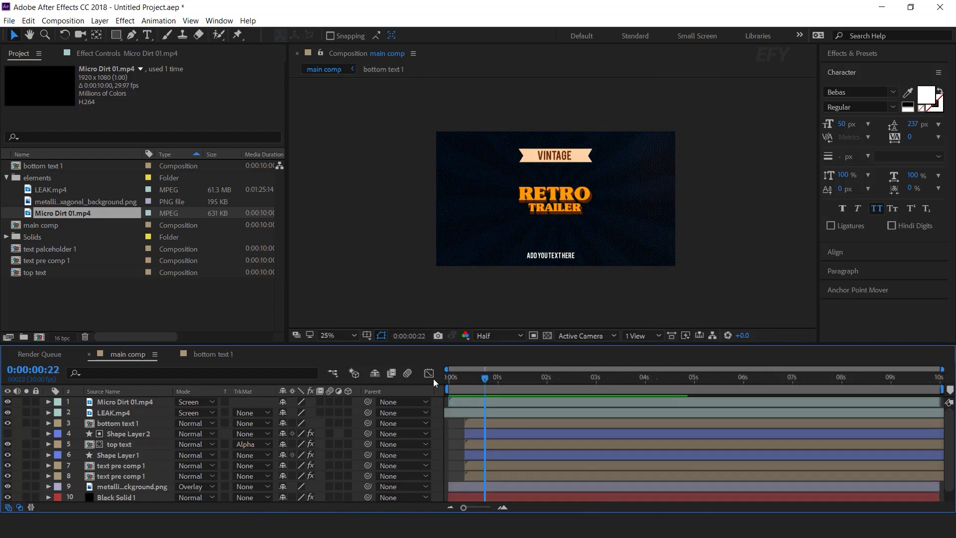
key("space")
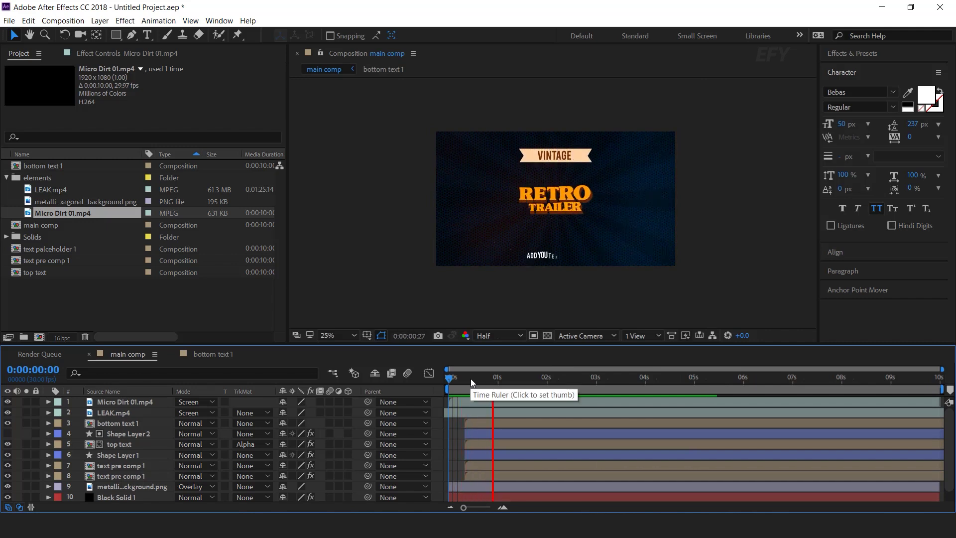
left_click(537, 381)
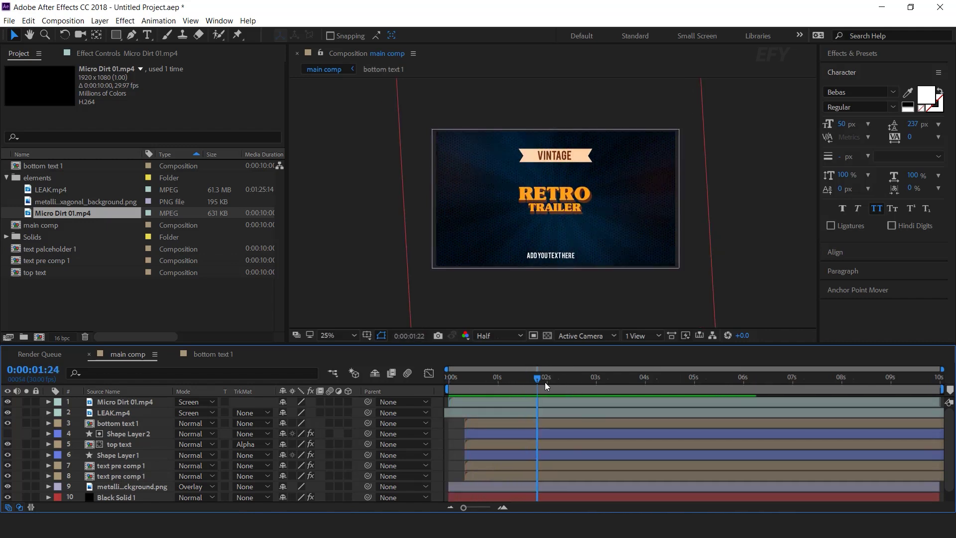
left_click(554, 381)
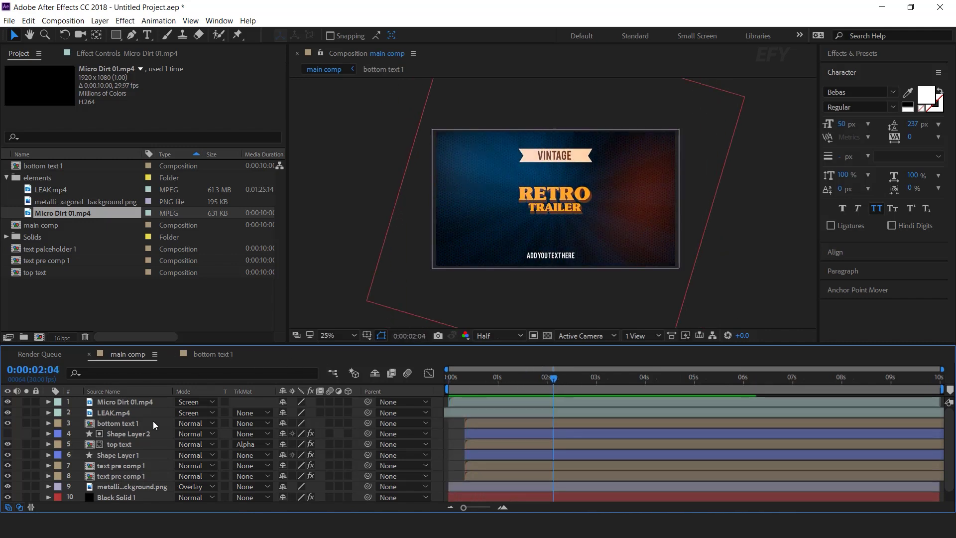
left_click(172, 355)
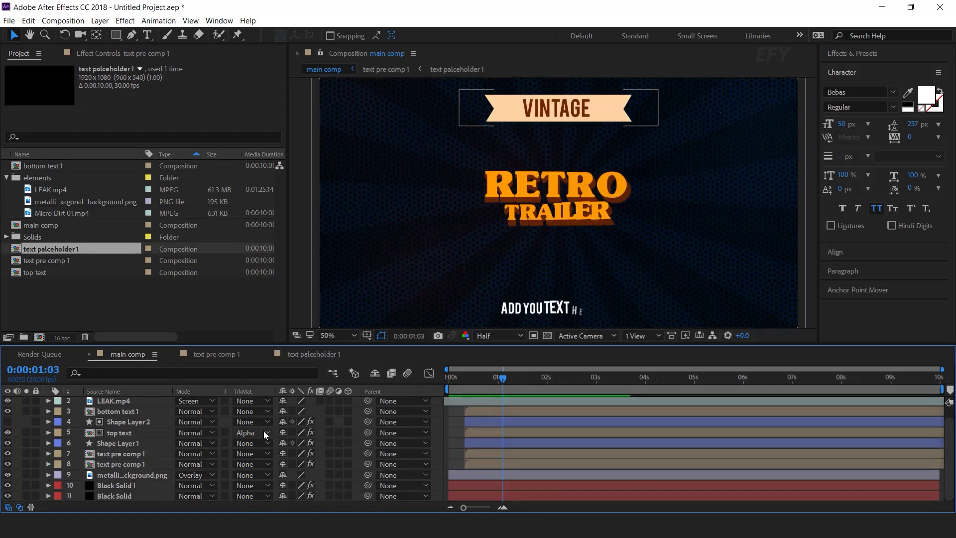
Step: Pre-compose all layers of main comp into a composition named scene 1 and preview it
key("ctrl+a")
right_click(150, 450)
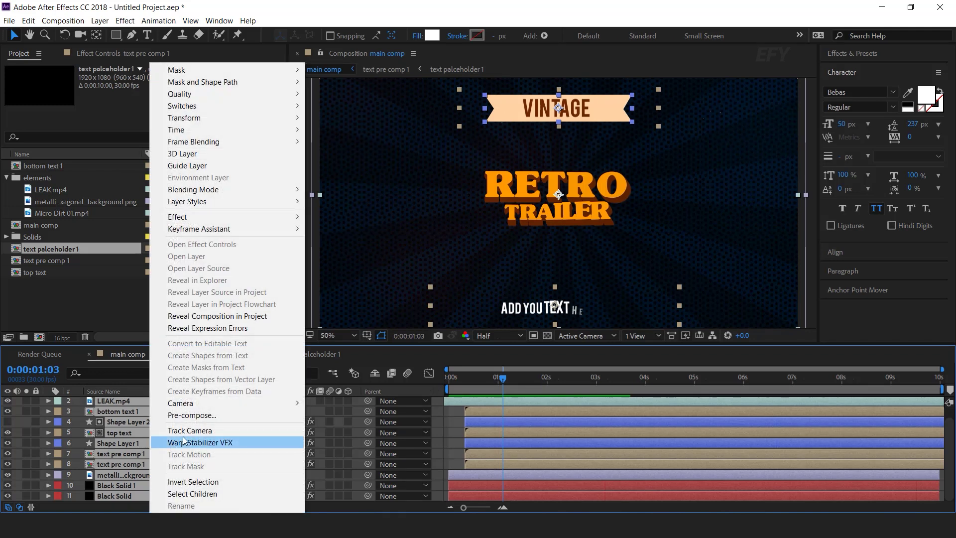
left_click(192, 415)
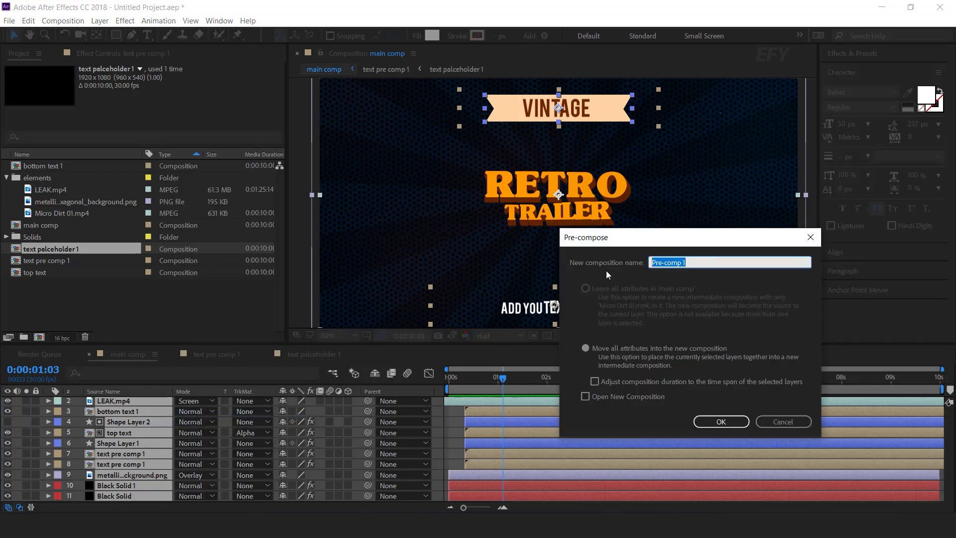
key("BackSpace")
type("scene 1")
key("Return")
key("Home")
key("space")
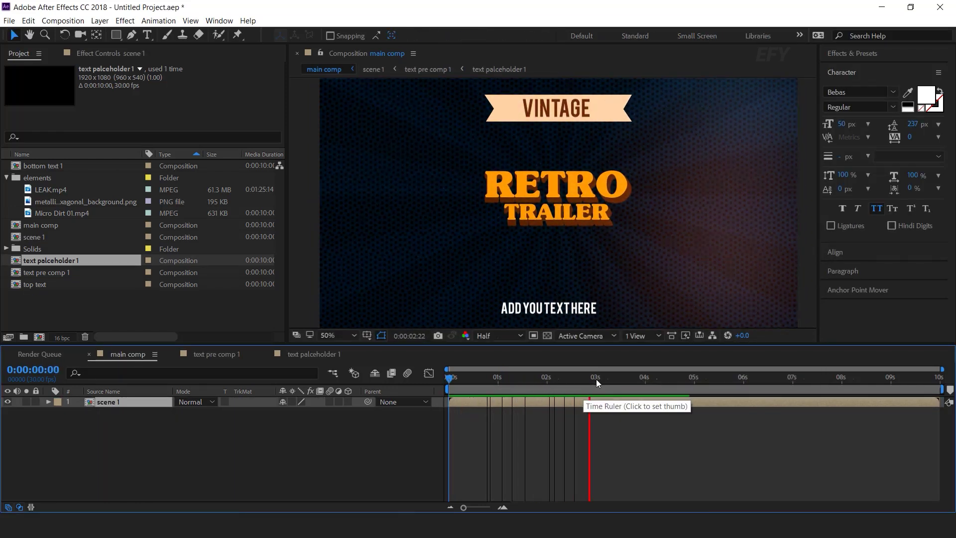
Step: Duplicate the scene 1 layer and make the upper copy start at 0:00:03:00
left_click(596, 380)
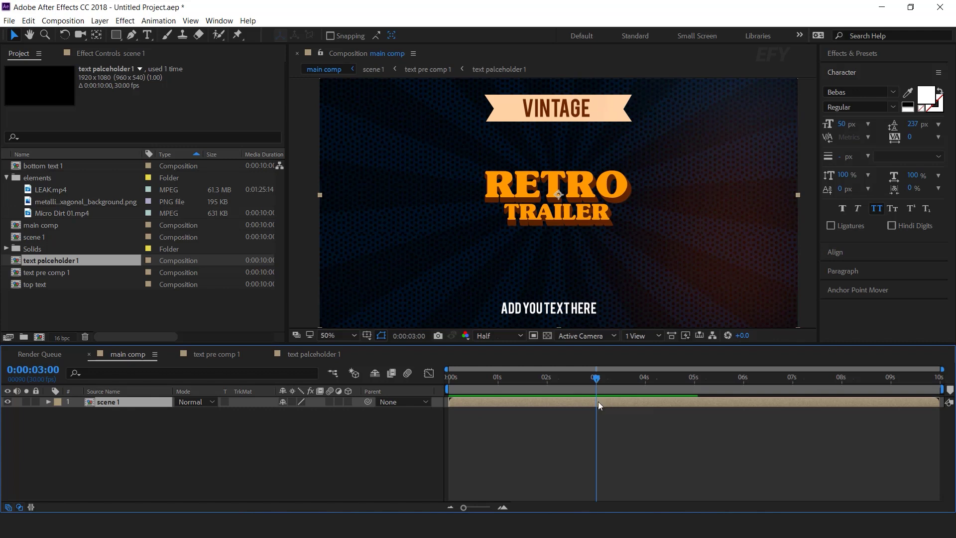
key("ctrl+d")
key("alt+bracketleft")
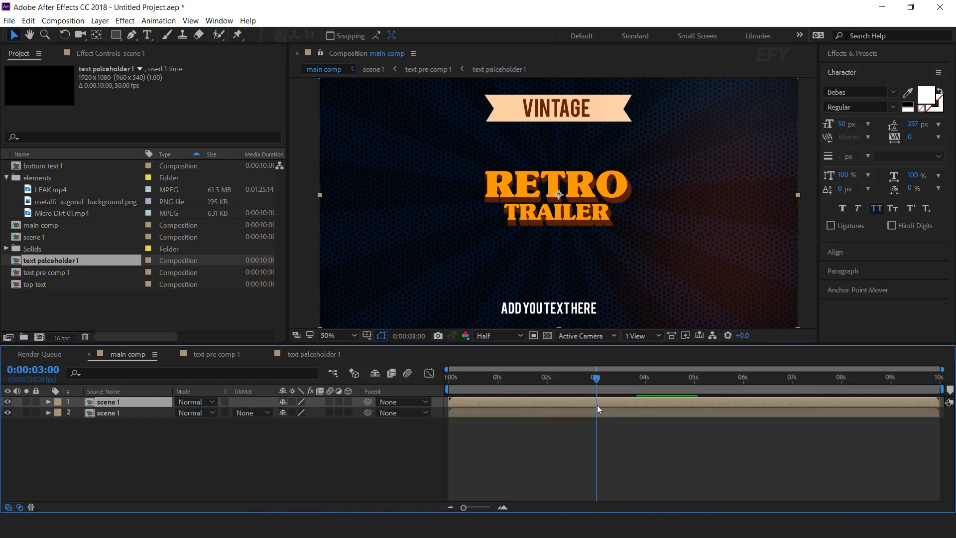
Step: Duplicate the scene 1 composition as scene 2 in the project and replace the upper scene 1 layer with it
left_click(47, 305)
left_click(6, 178)
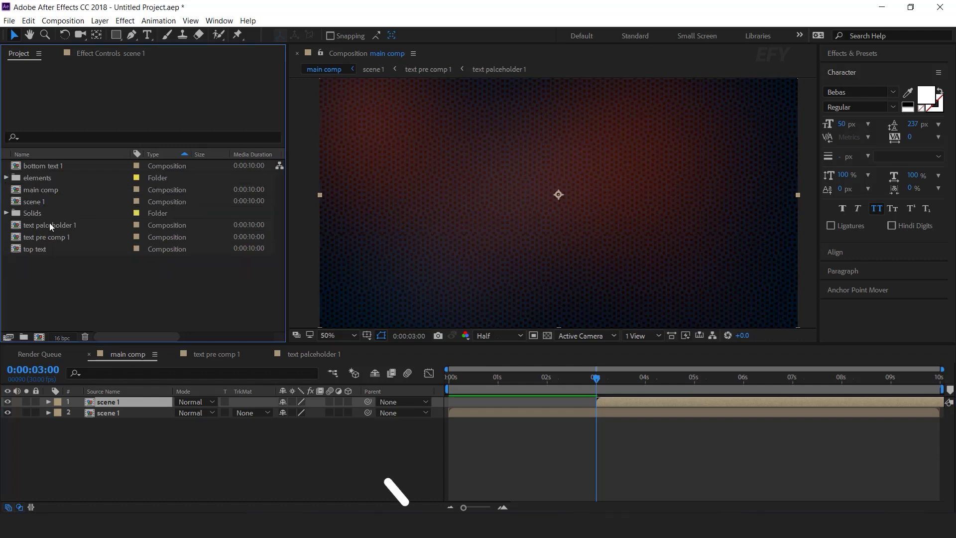
left_click(46, 202)
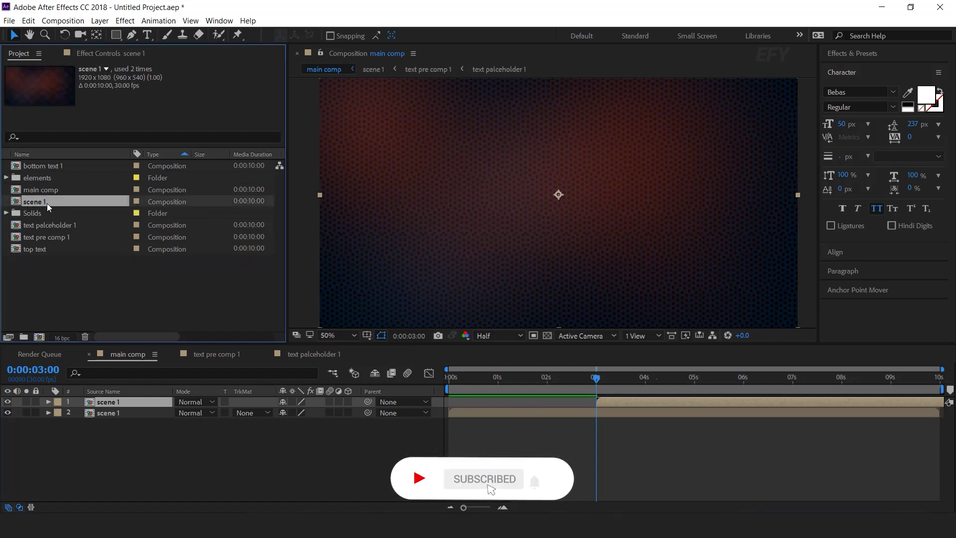
key("ctrl+d")
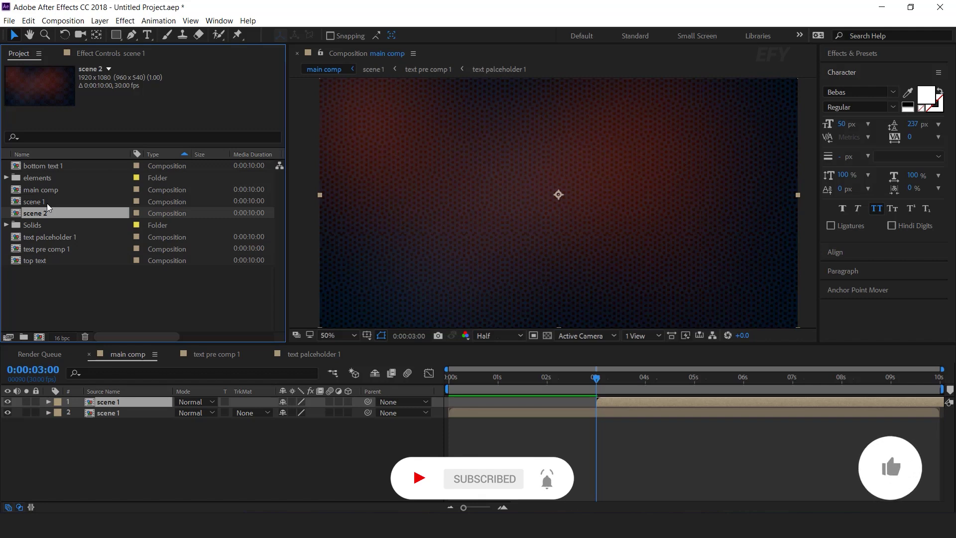
left_click_drag(32, 214, 123, 404)
key("space")
Step: In scene 2, replace both text pre comp 1 layers with a duplicate composition, text pre comp 2
double_click(632, 402)
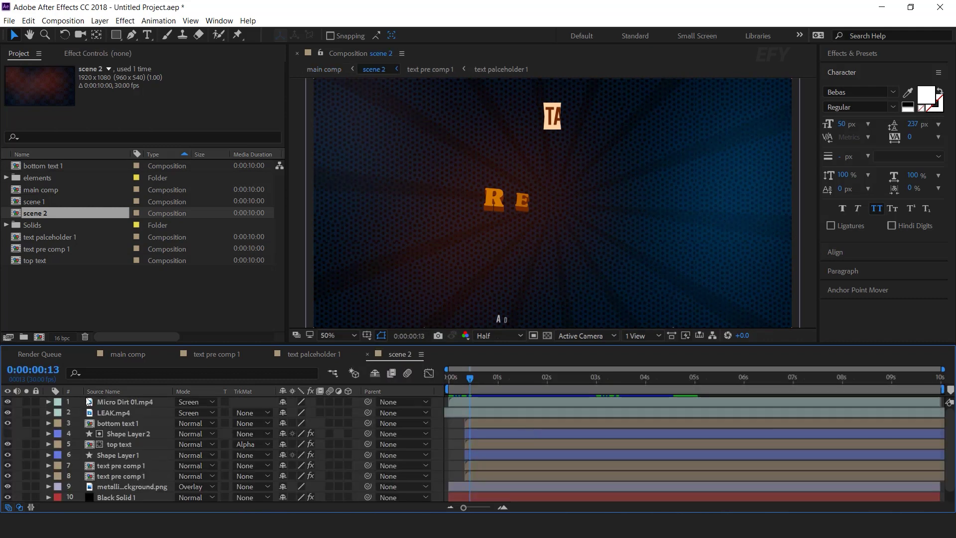
left_click(133, 467)
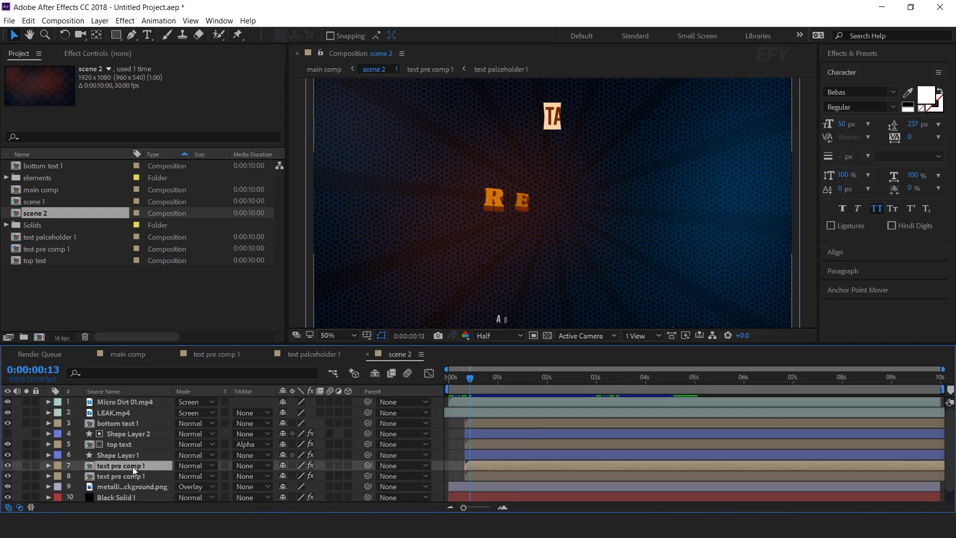
left_click(64, 251)
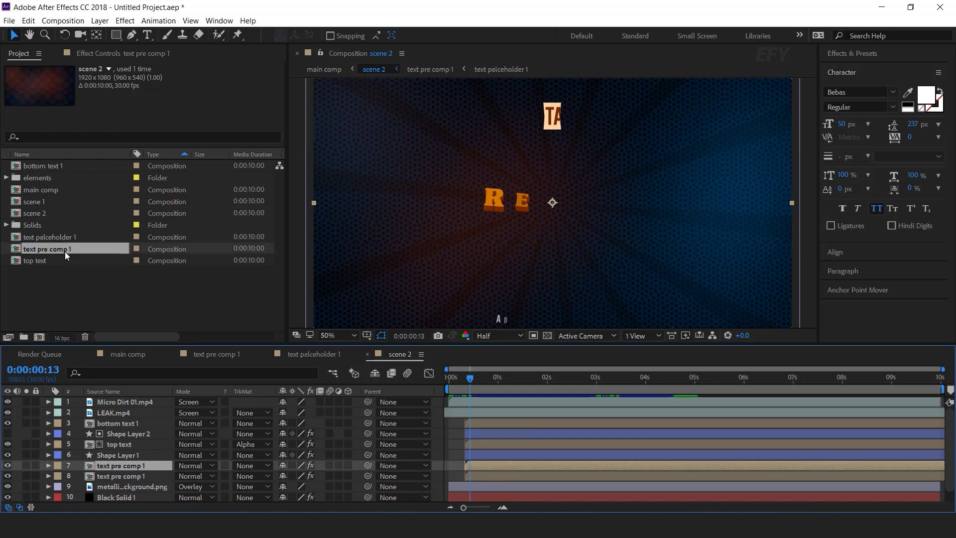
key("ctrl+d")
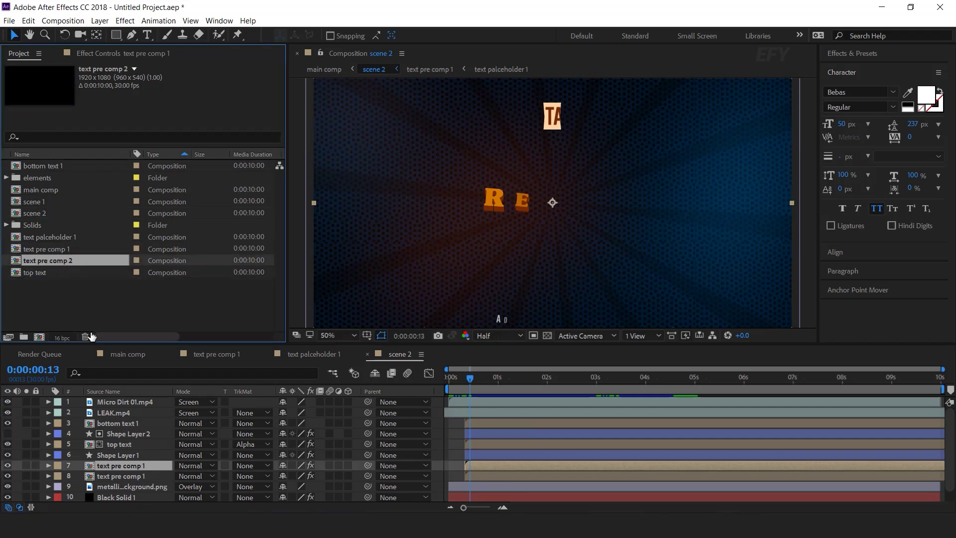
left_click(139, 478, "ctrl")
left_click_drag(67, 263, 146, 474)
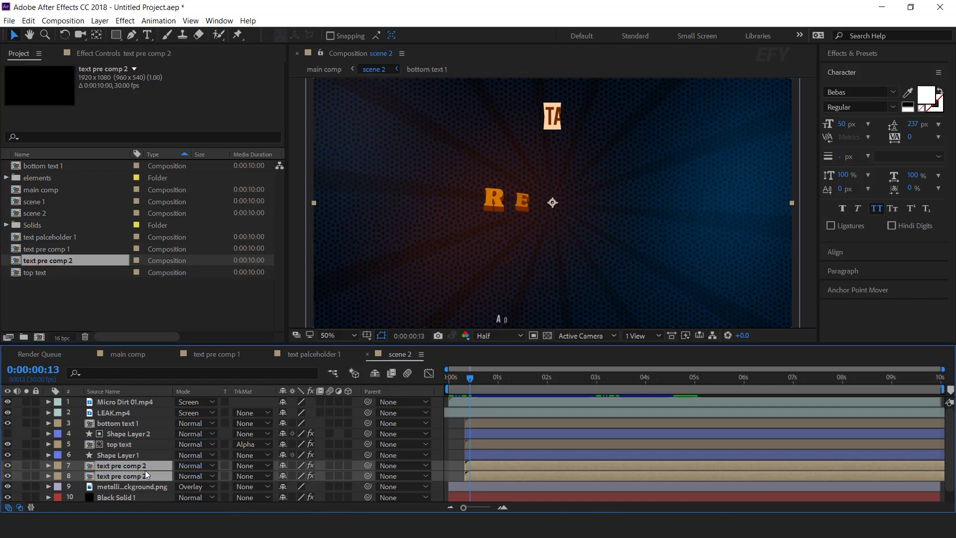
Step: In text pre comp 2, replace text palceholder 1 with a duplicate composition, text palceholder 2
double_click(141, 467)
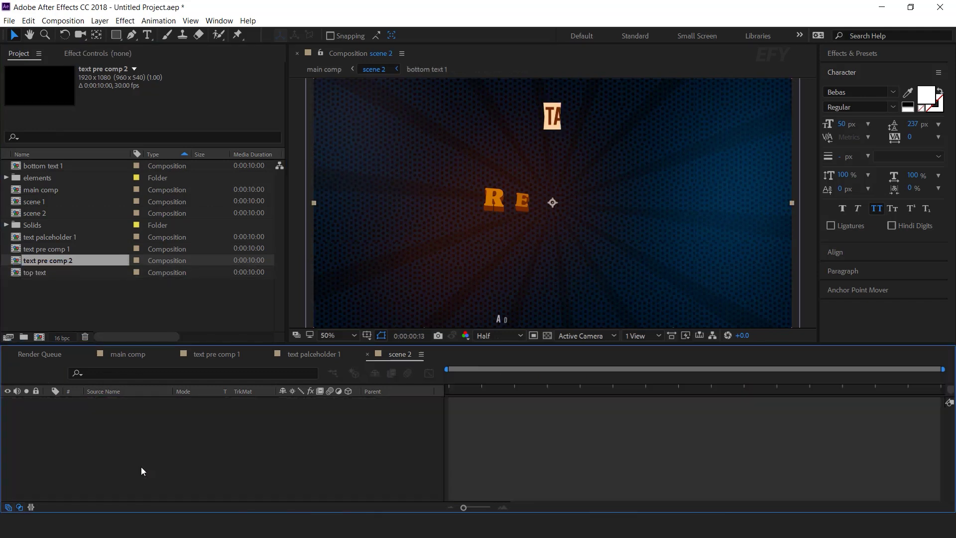
left_click(142, 404)
left_click(65, 236)
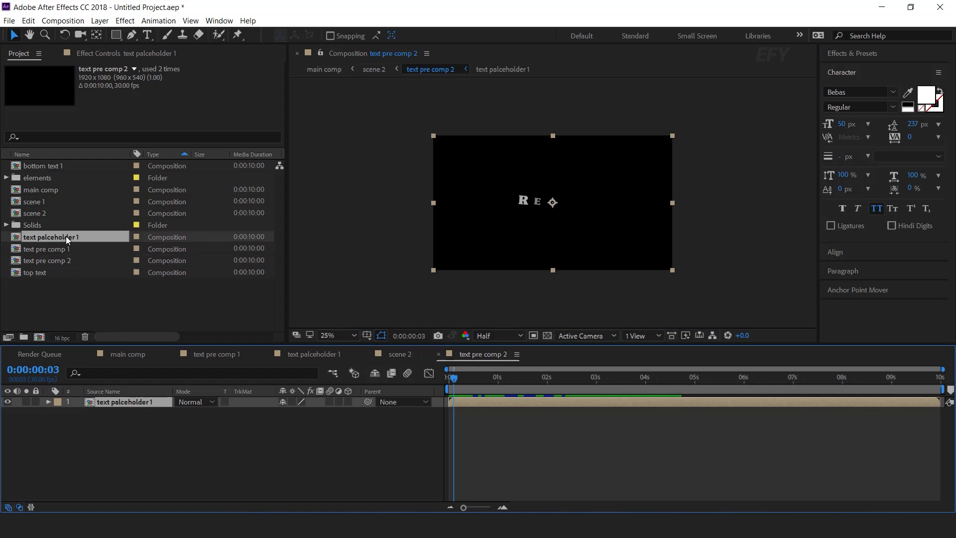
key("ctrl+d")
left_click_drag(59, 250, 140, 403)
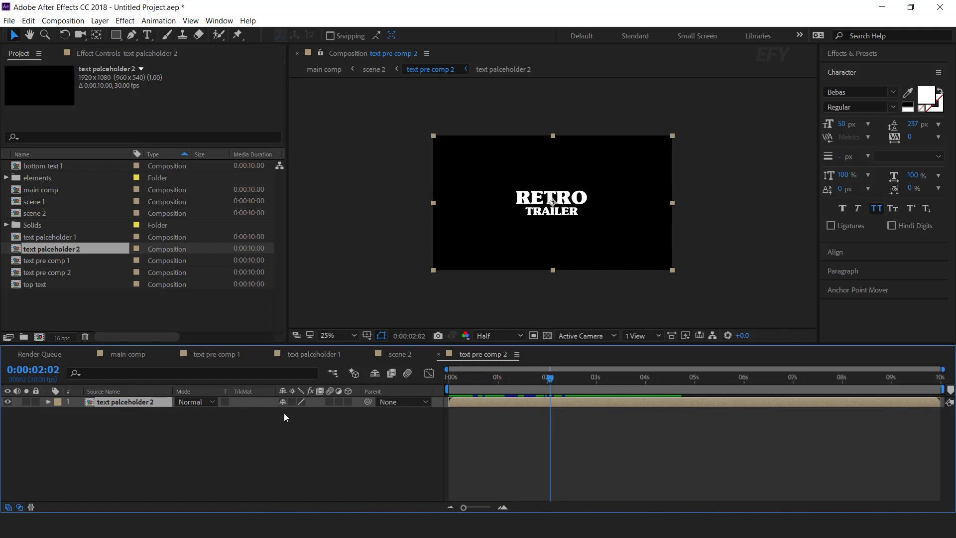
Step: Change the text layers in text palceholder 2 to EFY and PRESENT and preview the second scene in main comp
double_click(136, 401)
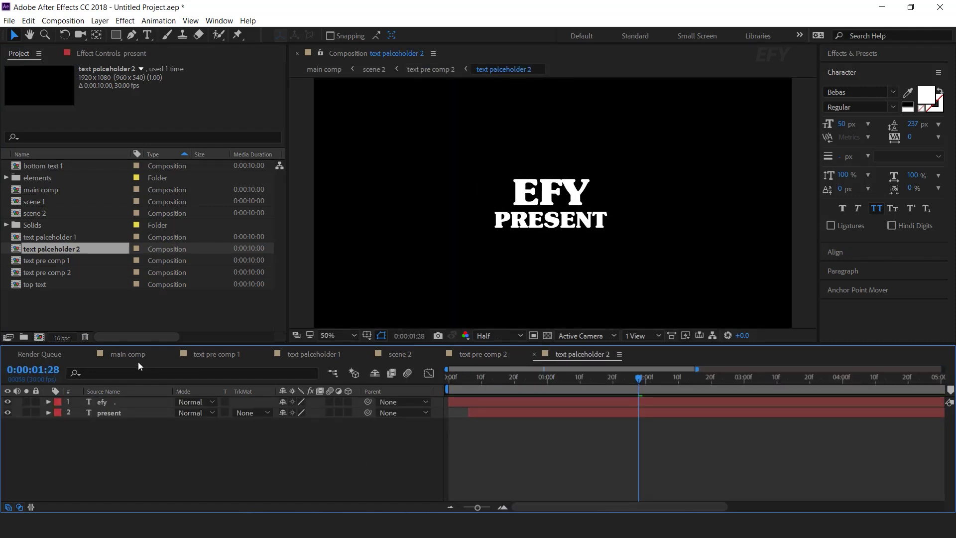
left_click(126, 353)
left_click_drag(581, 378, 673, 381)
key("space")
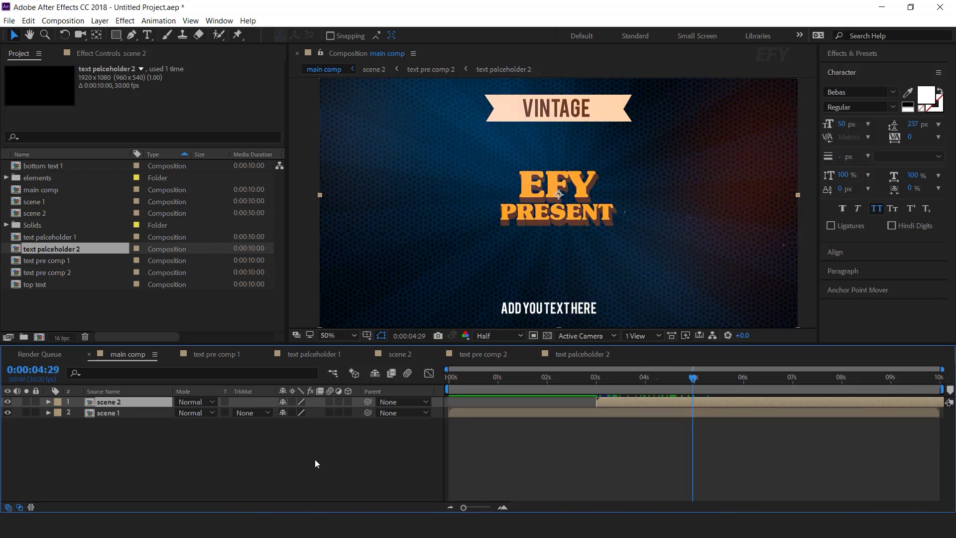
left_click(315, 458)
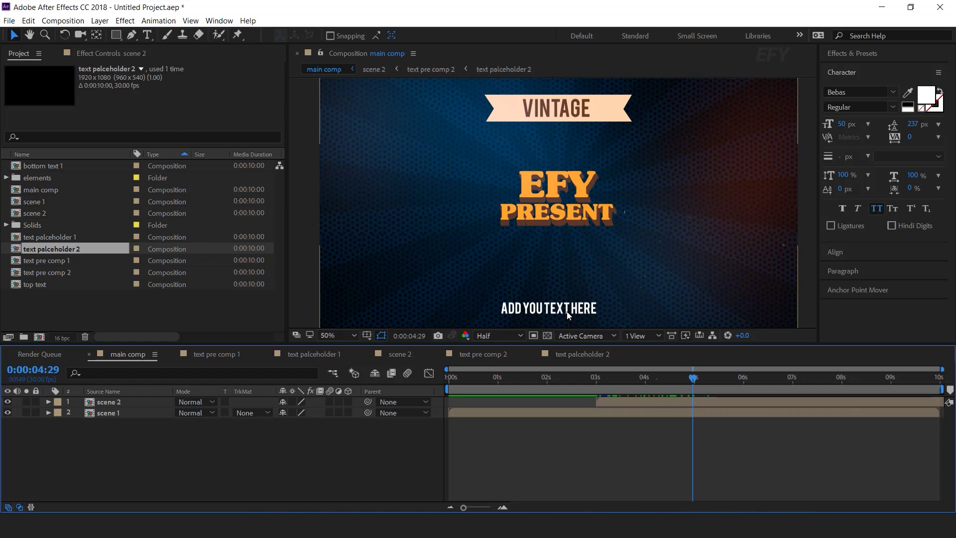
Step: Close the text pre comp 2 and text palceholder 2 timelines and play main comp in an enlarged viewer at full resolution
left_click(533, 354)
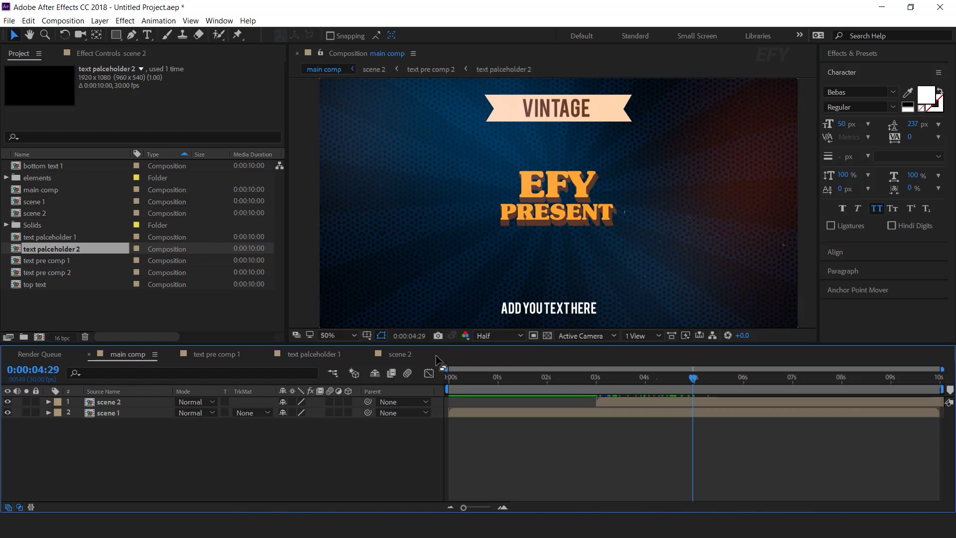
left_click_drag(725, 390, 728, 393)
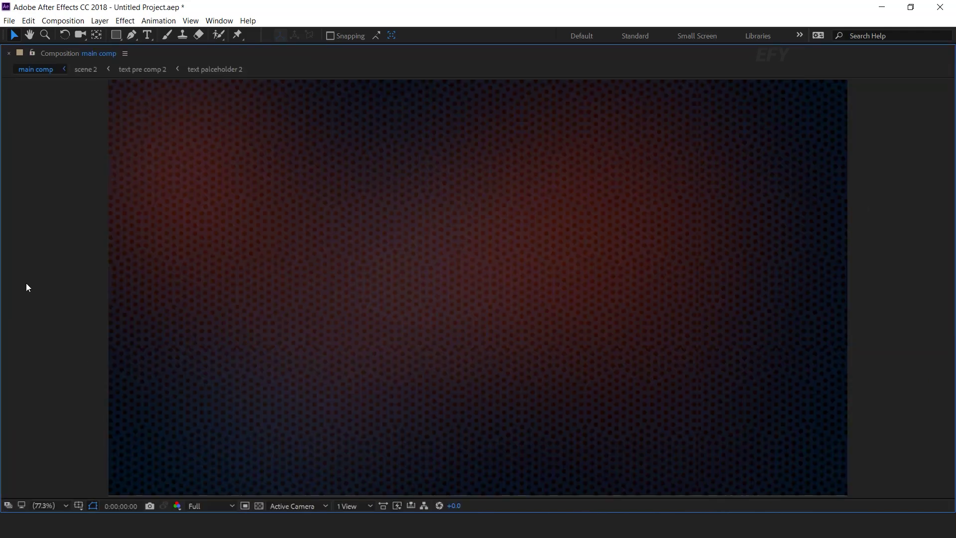
key("space")
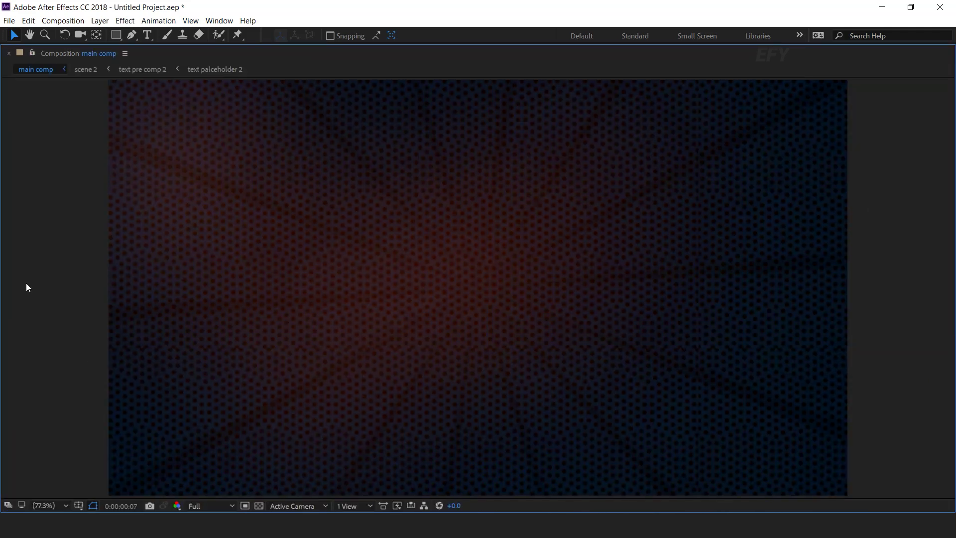